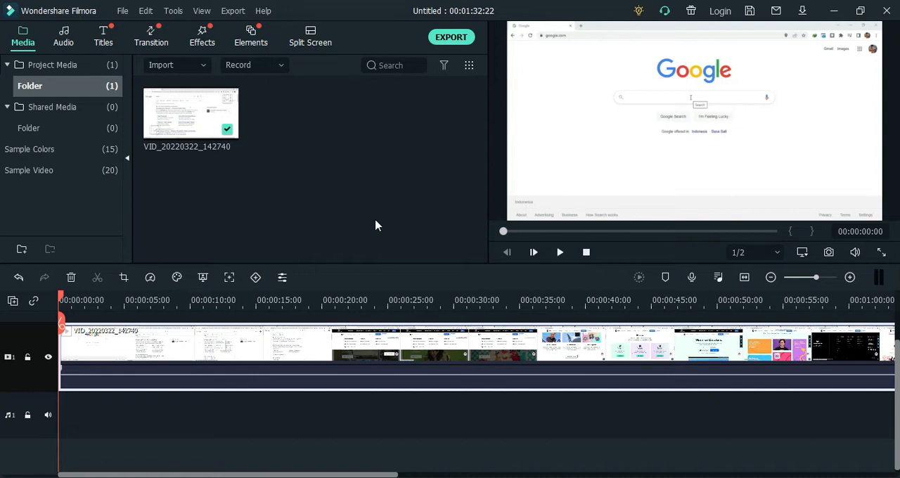
Browse the available presets in the included Titles category of the title library
scroll(356, 336, "up", 1)
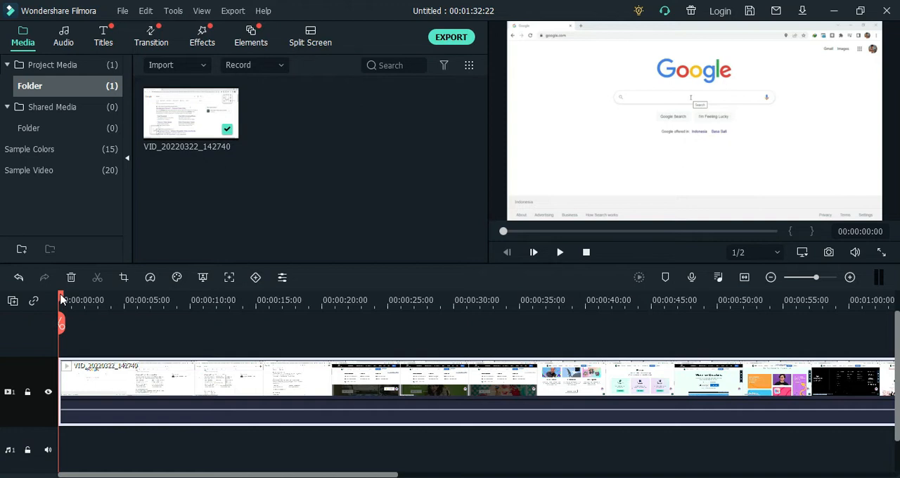
left_click(101, 34)
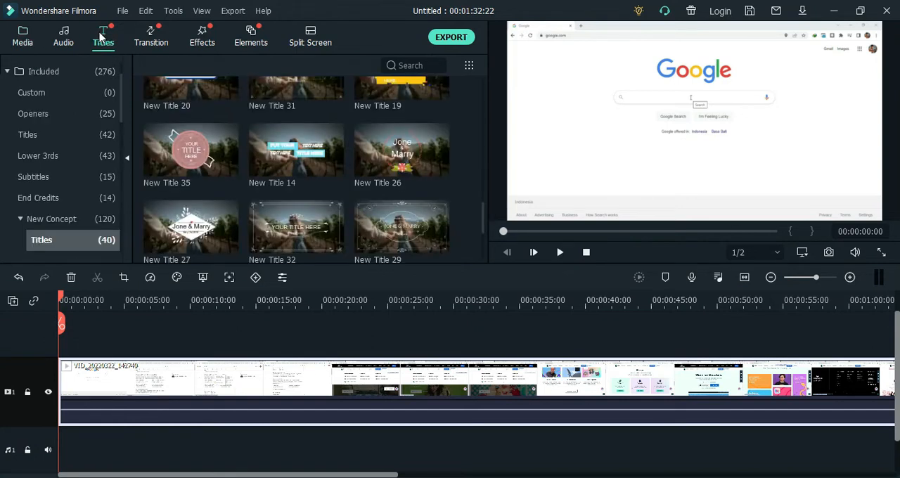
scroll(185, 123, "up", 3)
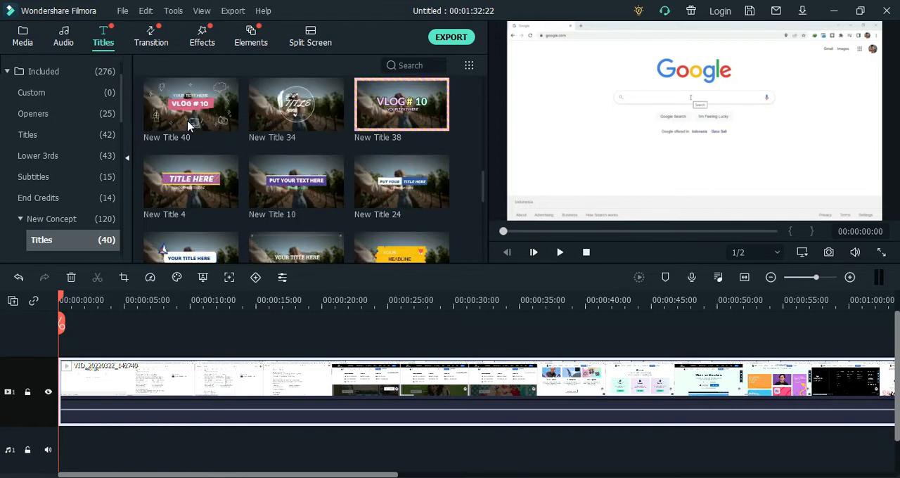
scroll(76, 143, "up", 1)
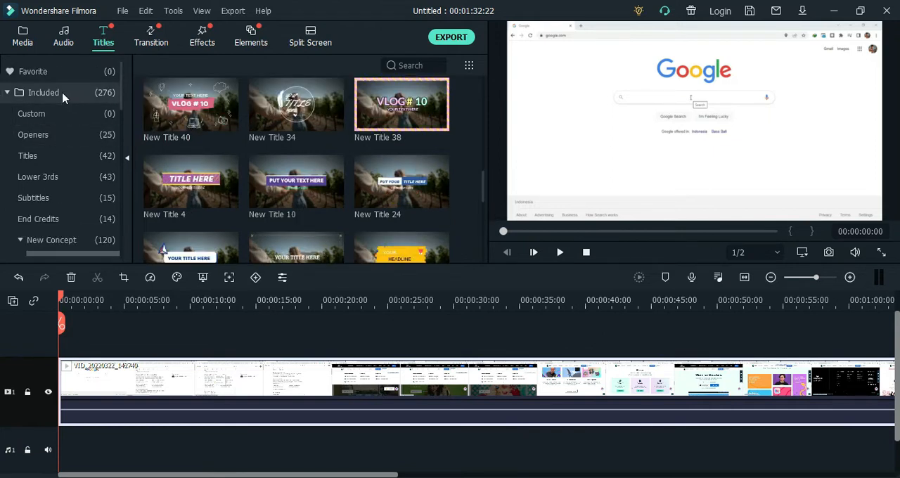
left_click(55, 155)
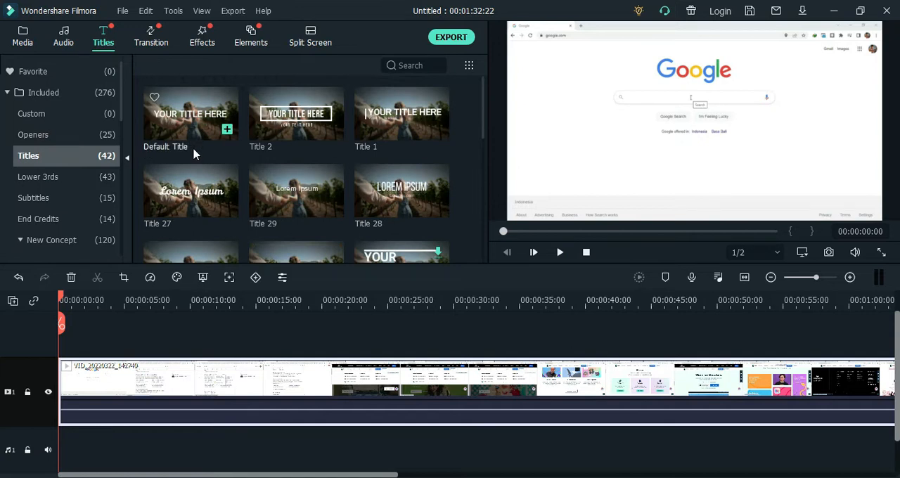
scroll(257, 184, "down", 4)
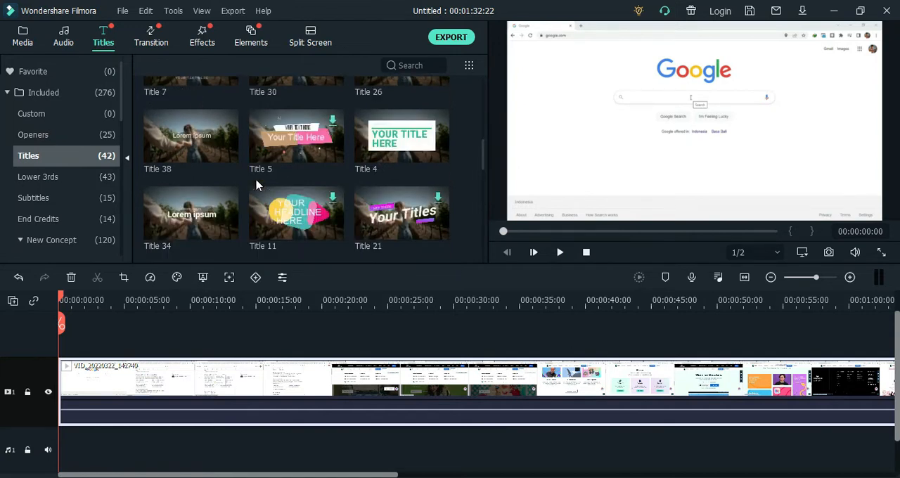
scroll(257, 184, "down", 3)
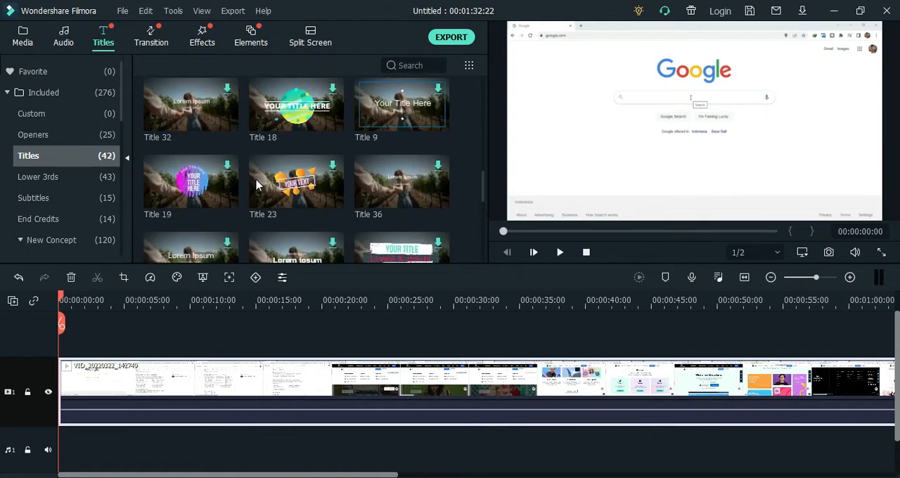
scroll(256, 185, "down", 3)
scroll(257, 184, "down", 2)
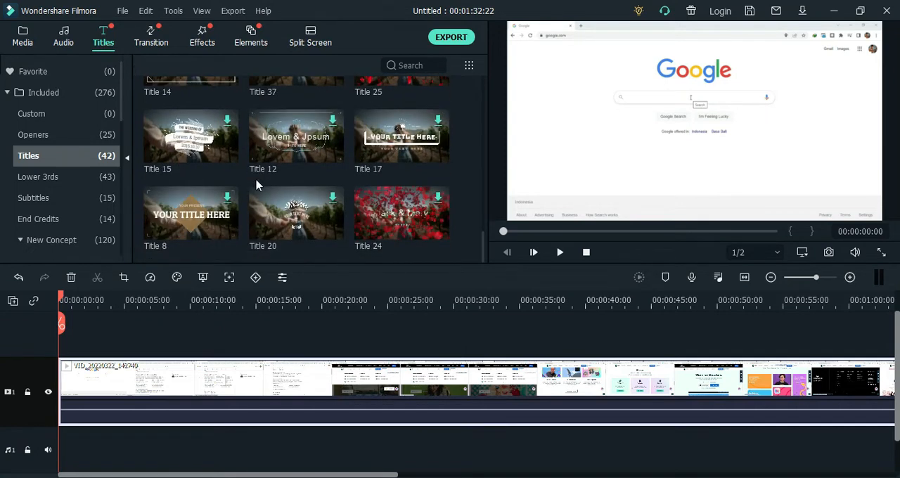
scroll(257, 184, "up", 2)
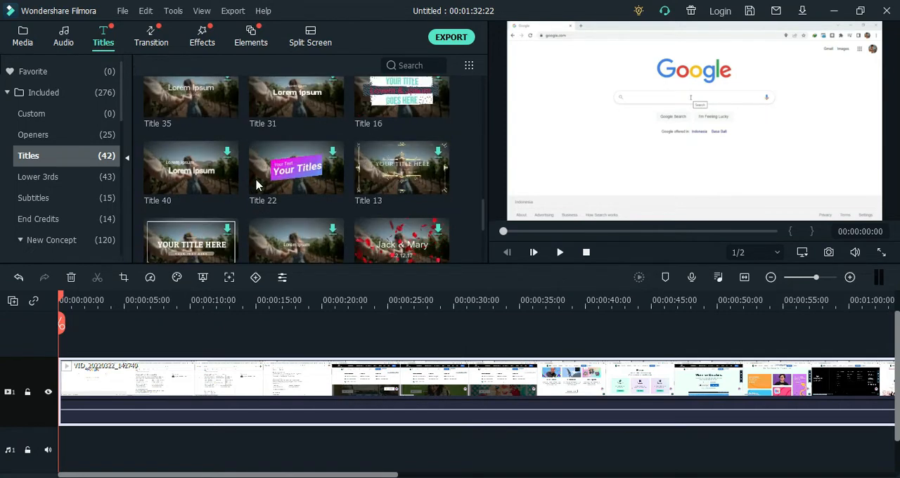
scroll(257, 184, "up", 3)
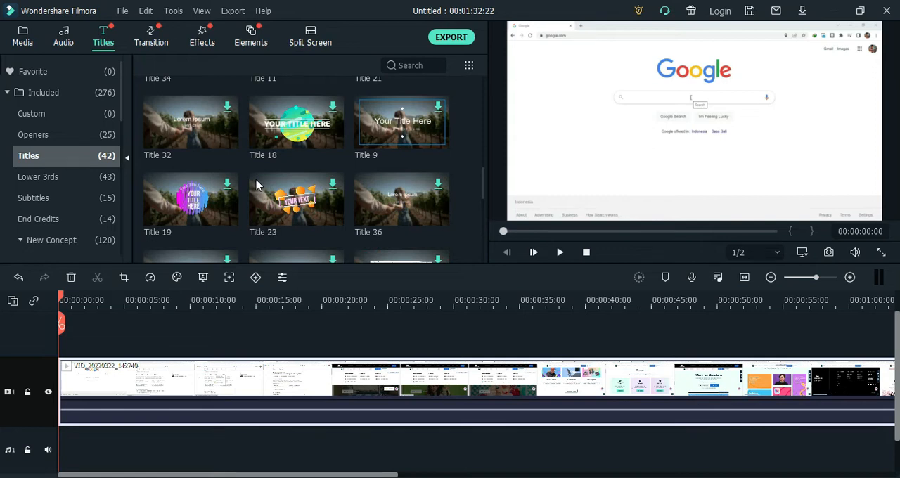
scroll(257, 184, "up", 3)
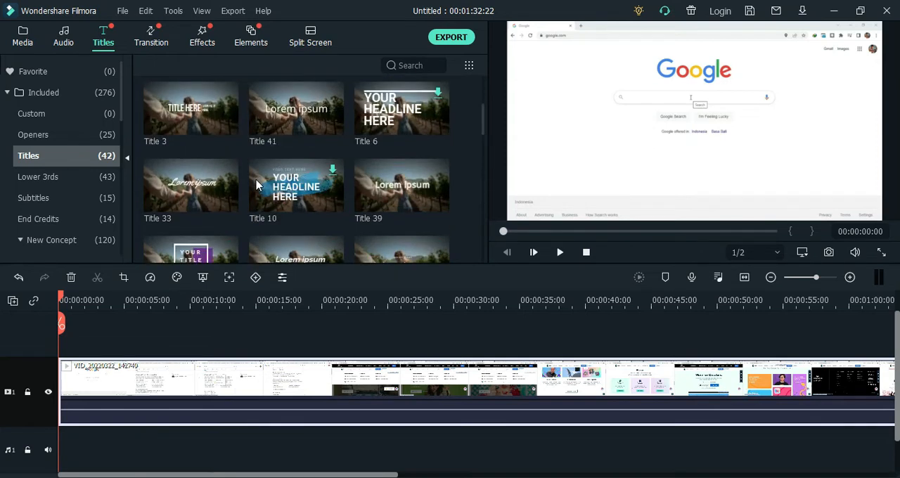
scroll(256, 184, "up", 3)
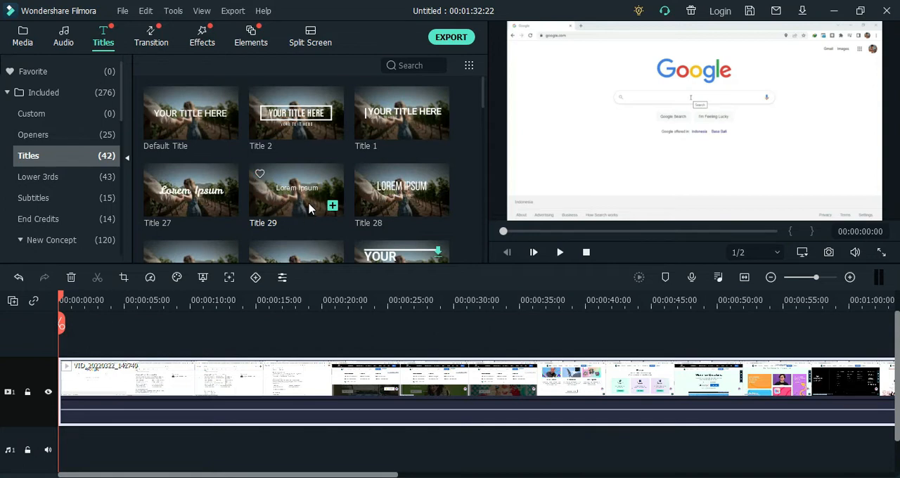
scroll(310, 207, "down", 3)
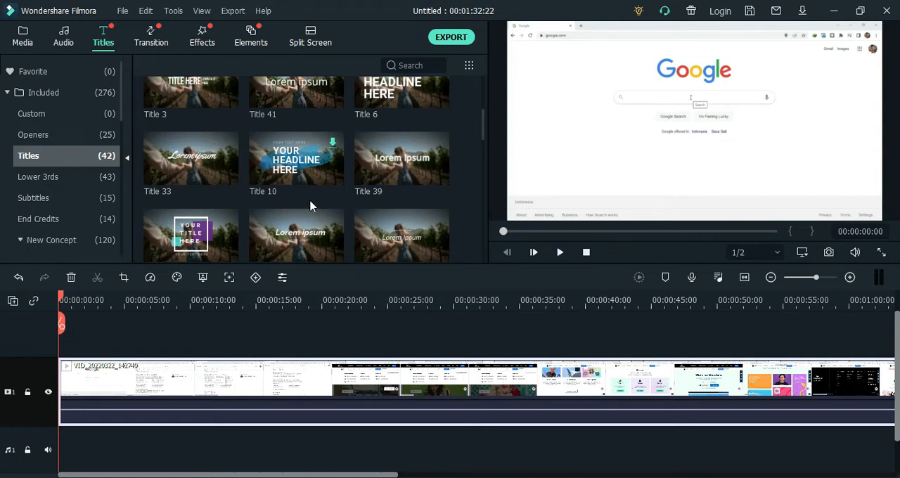
scroll(309, 204, "up", 3)
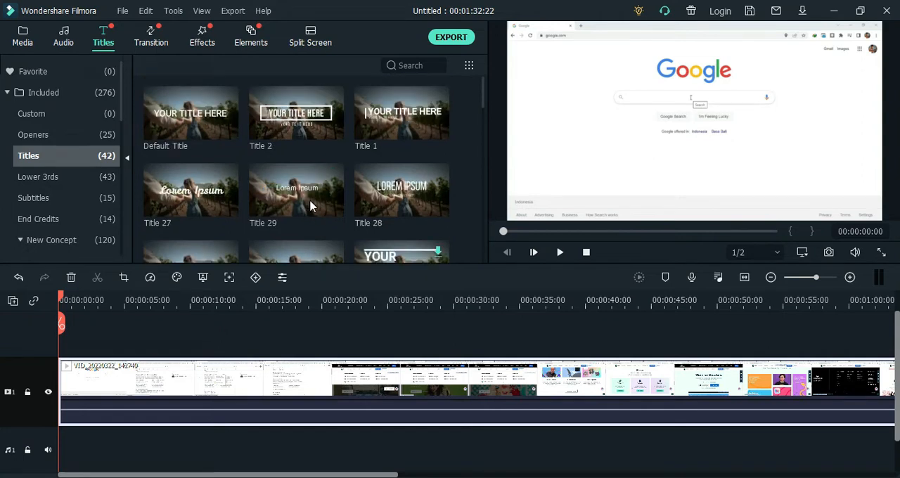
Place the Title 1 preset on a track above the video at about 6 seconds and play back that section
left_click(396, 129)
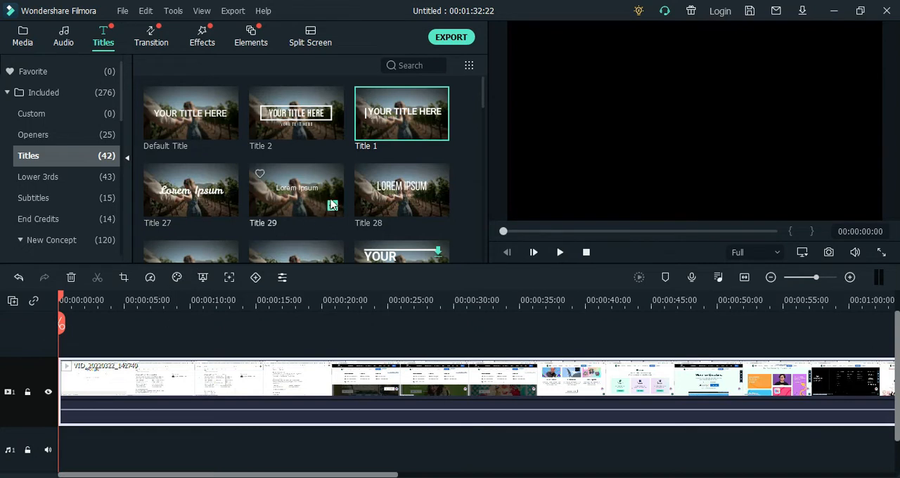
left_click_drag(404, 121, 142, 344)
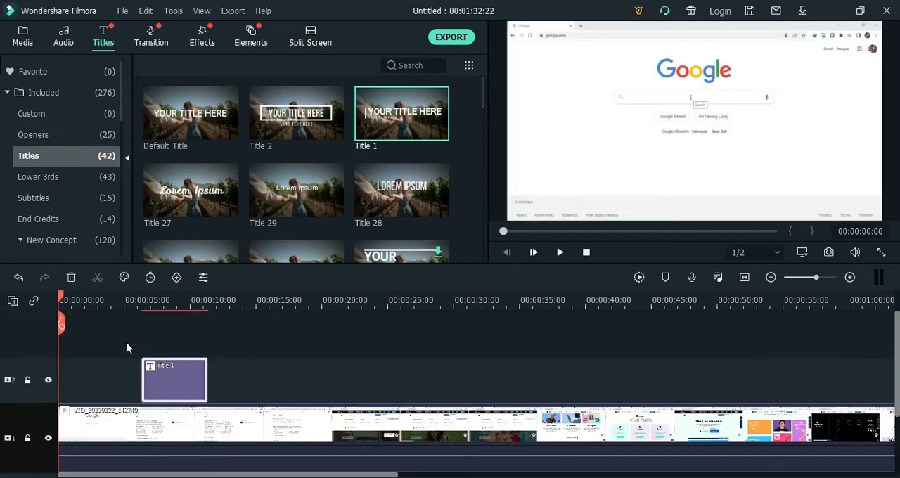
left_click_drag(60, 300, 136, 307)
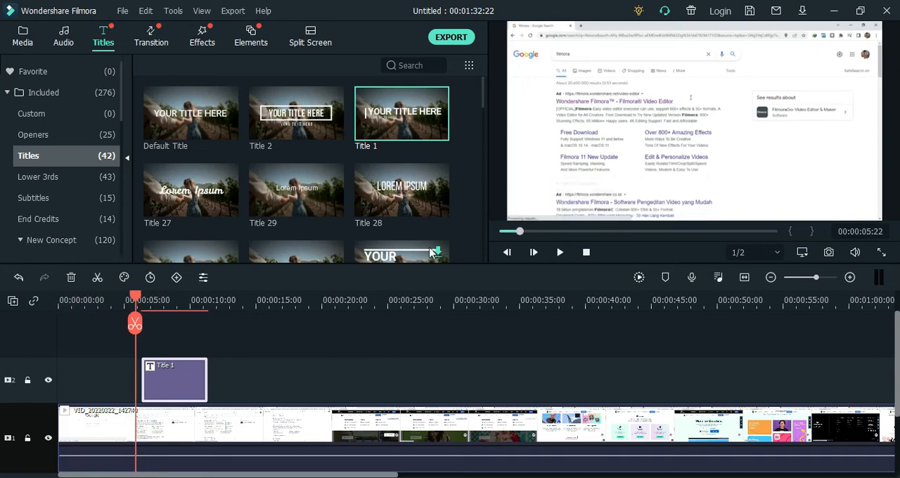
left_click(559, 252)
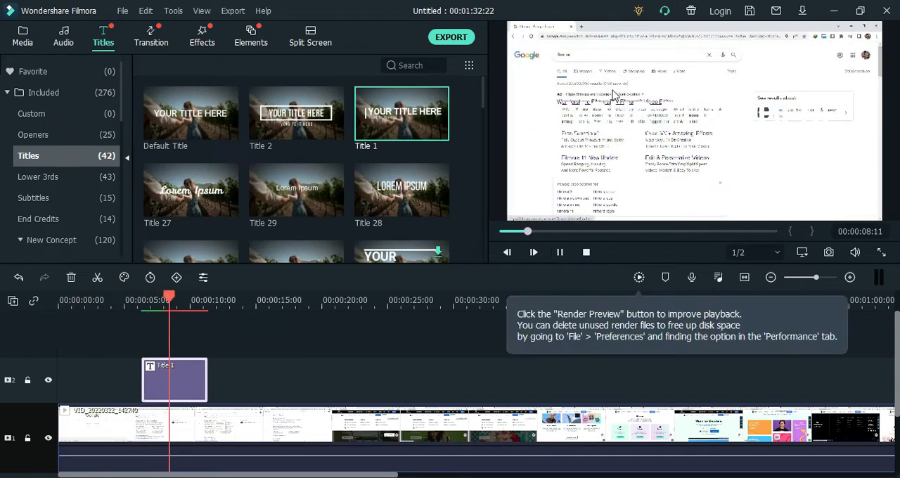
left_click(559, 251)
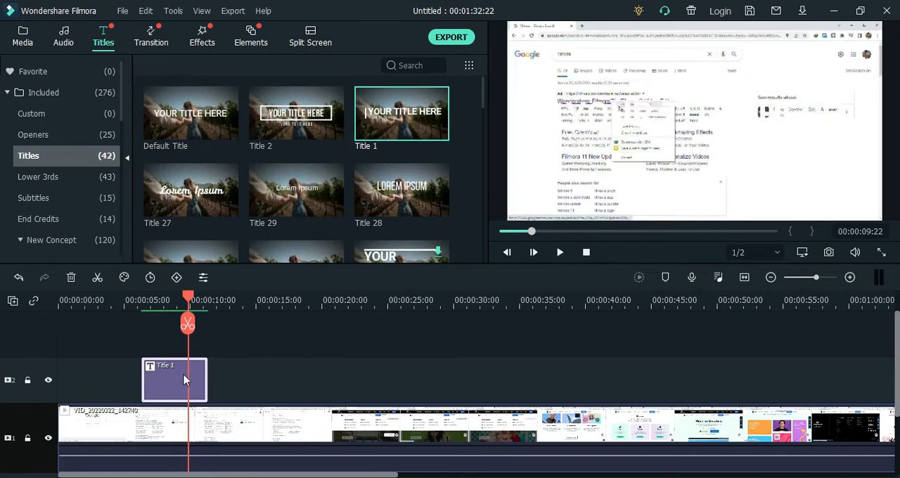
Open the Title 1 clip on the timeline for text editing
double_click(179, 377)
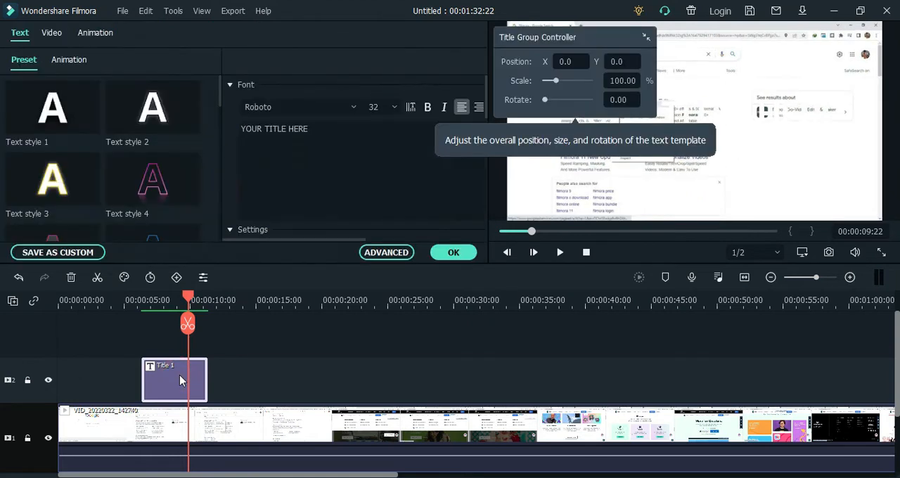
right_click(179, 379)
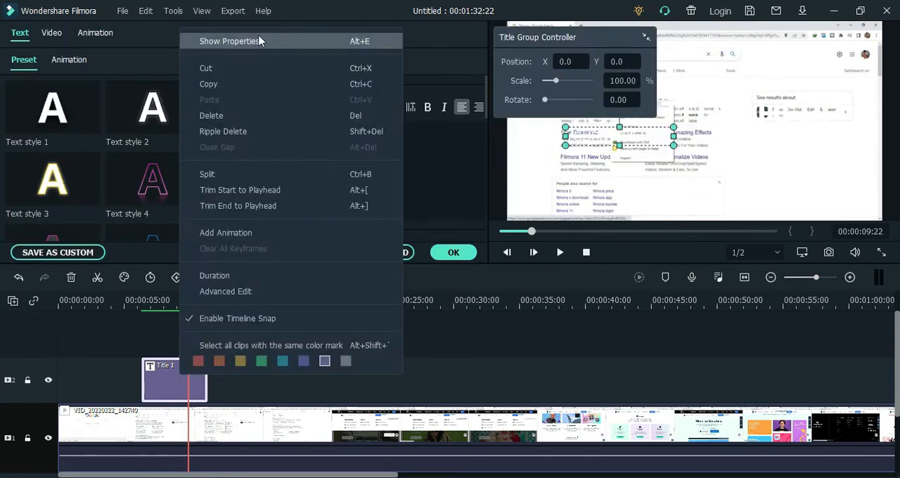
left_click(442, 193)
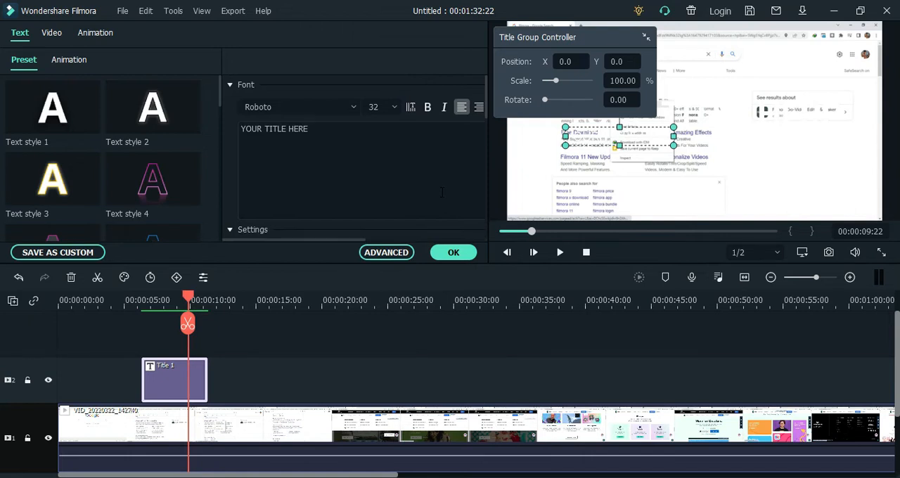
left_click(354, 107)
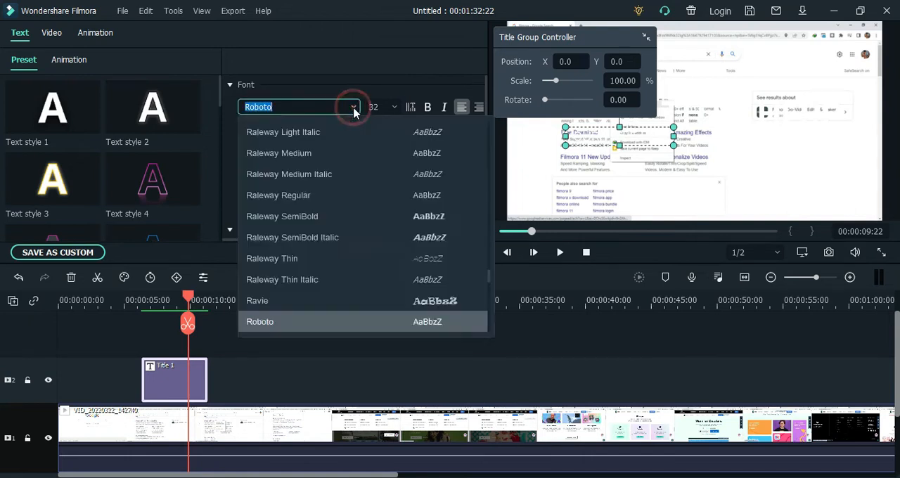
left_click(396, 107)
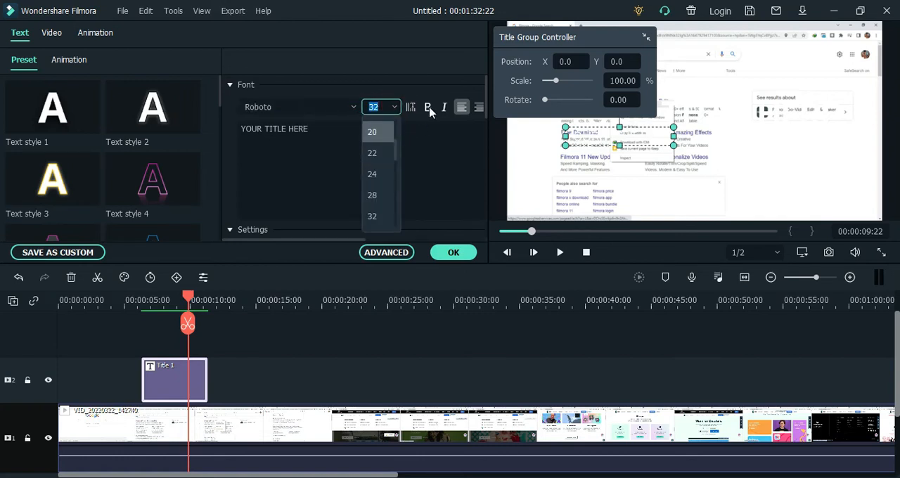
left_click(356, 239)
left_click(355, 239)
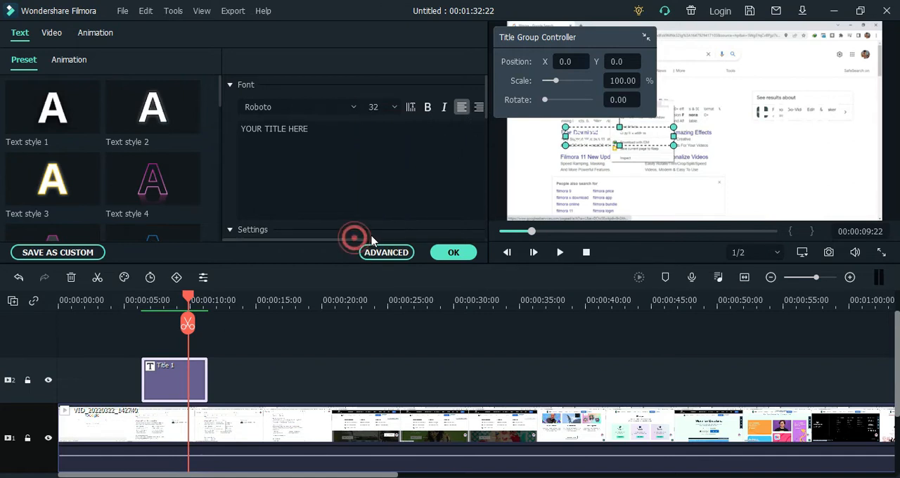
left_click_drag(358, 239, 303, 239)
Replace the placeholder title text with "Editing Teks di Filmora"
left_click(321, 132)
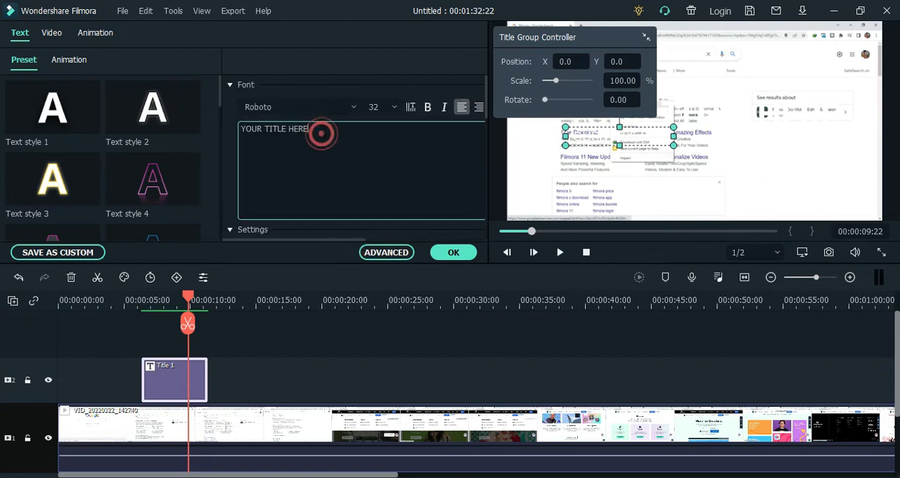
left_click(327, 129)
left_click_drag(327, 129, 228, 131)
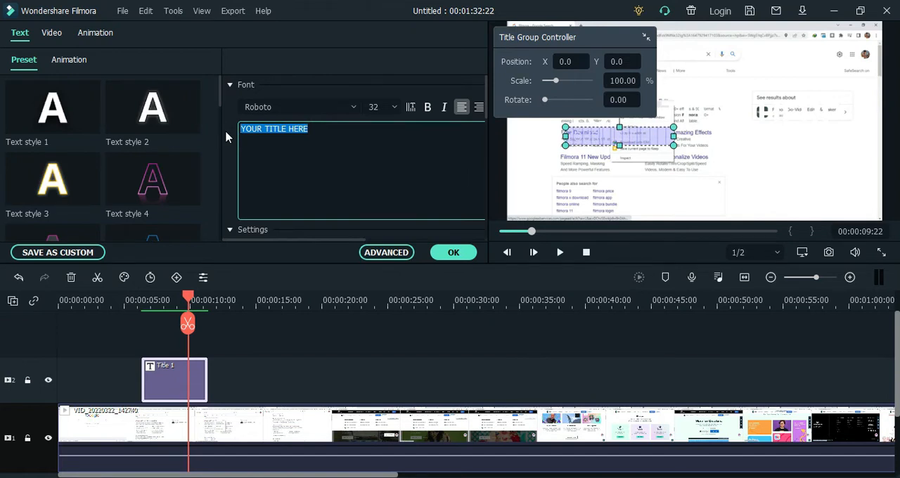
type("Ed")
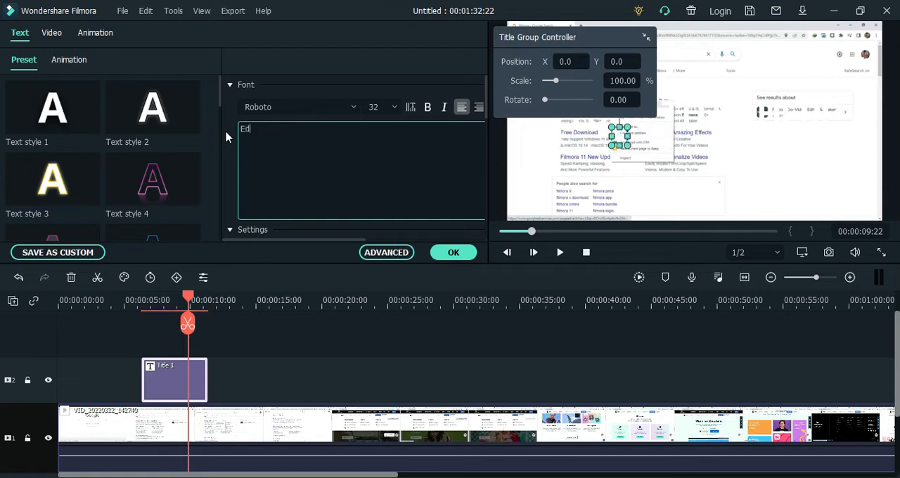
type("iting ")
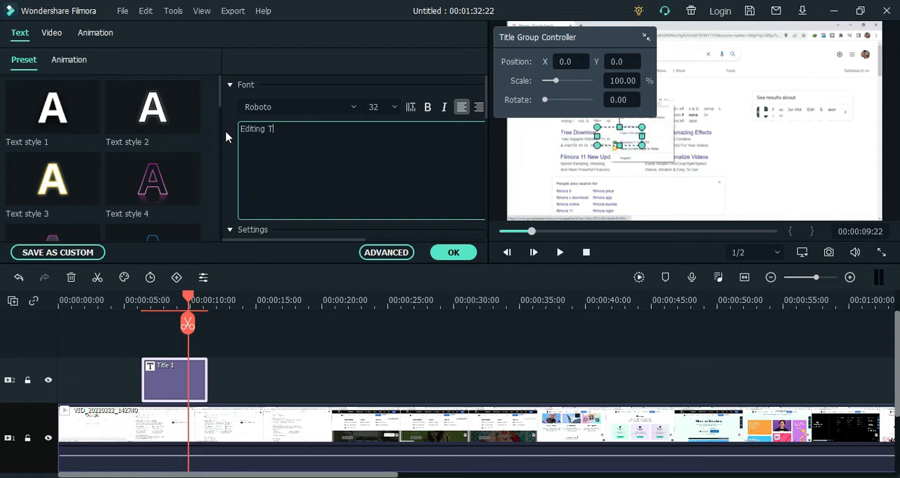
type("Teks di Filmora")
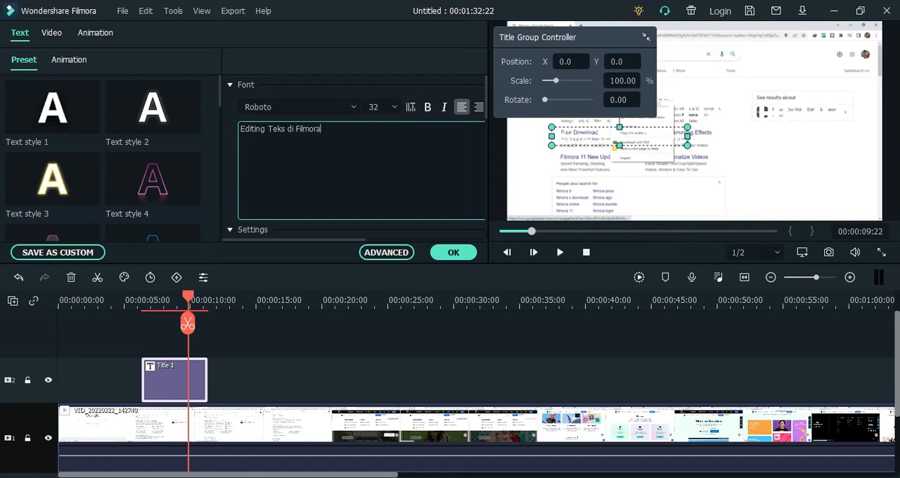
Set the title's text color to black and make the text bold
scroll(302, 172, "down", 2)
left_click(364, 174)
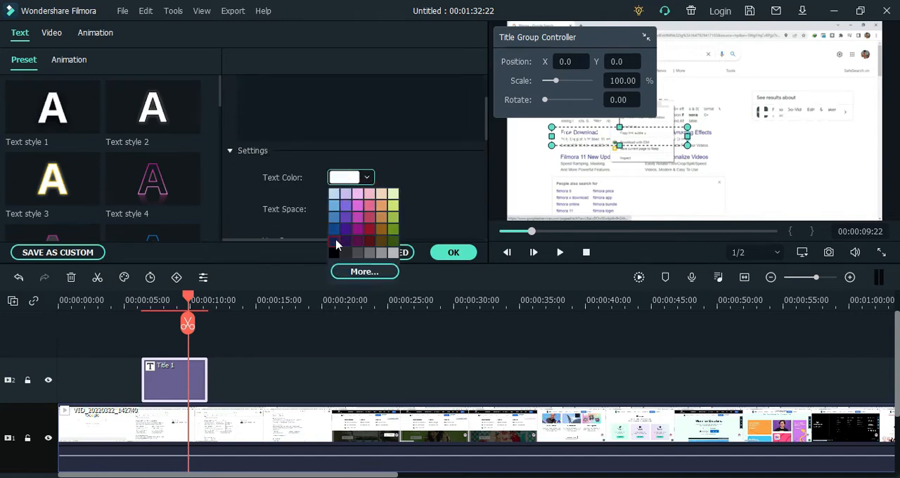
left_click(334, 256)
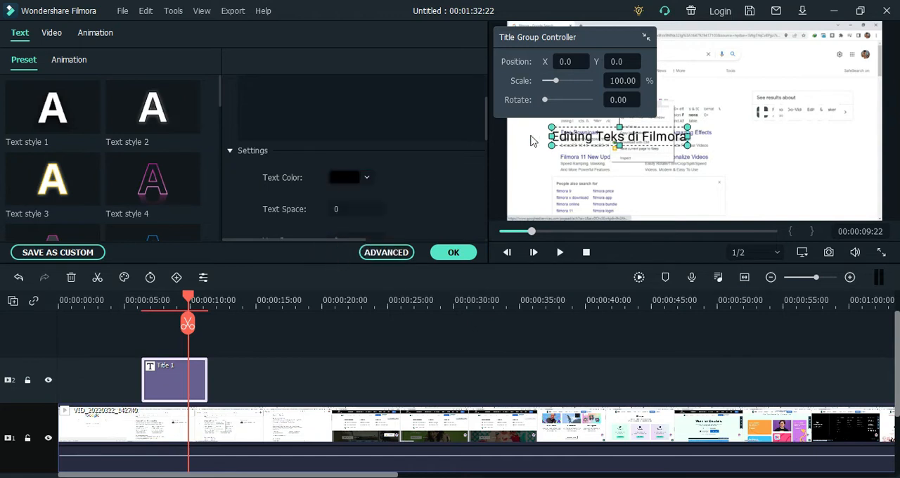
scroll(348, 182, "up", 2)
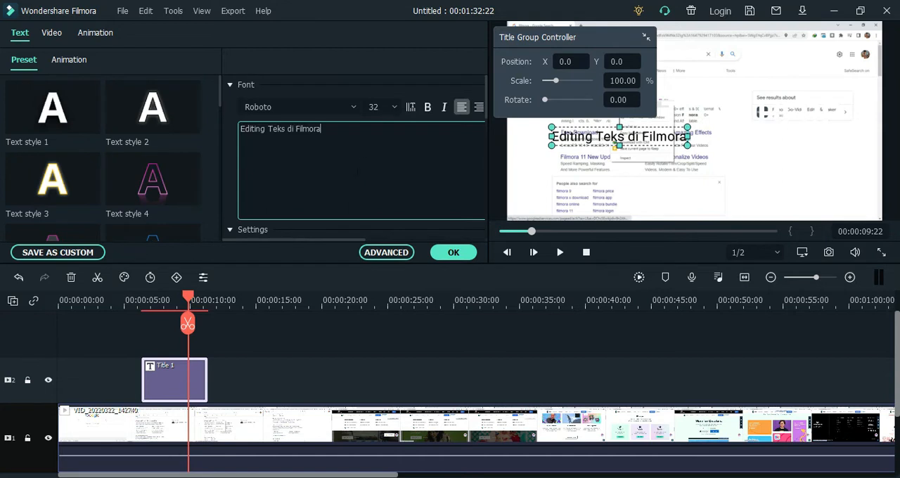
left_click(427, 107)
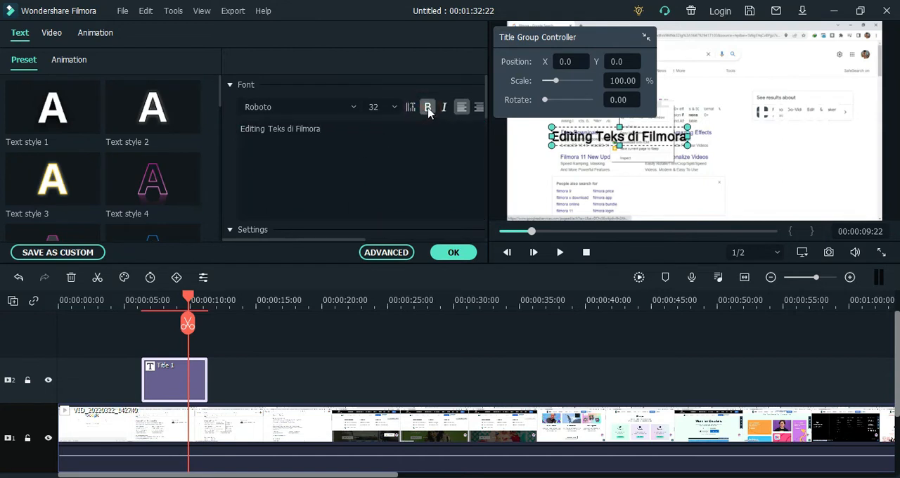
left_click(404, 148)
scroll(404, 148, "down", 1)
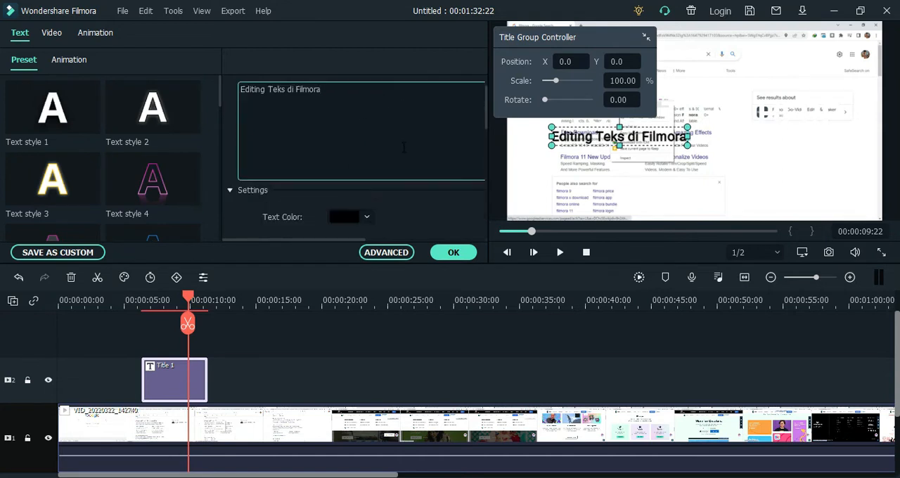
Apply the Text style 8 preset to the "Editing Teks di Filmora" title text
scroll(404, 148, "down", 3)
scroll(404, 148, "down", 5)
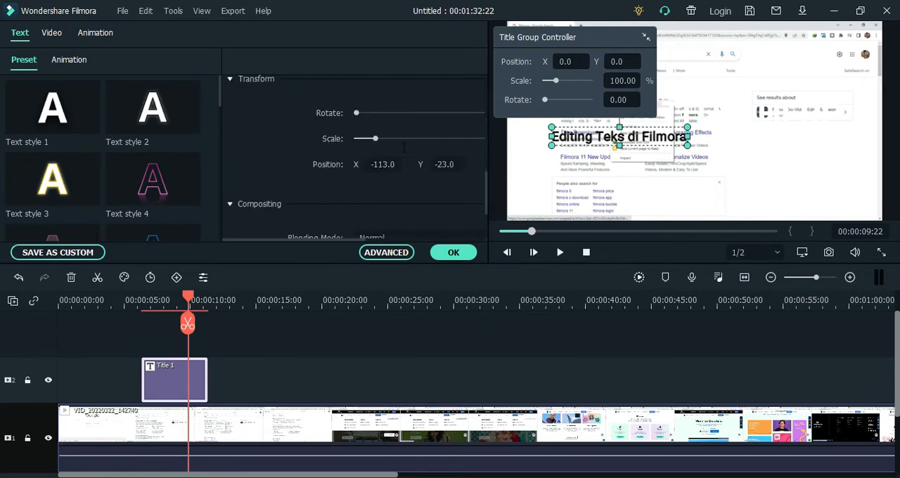
scroll(403, 147, "up", 1)
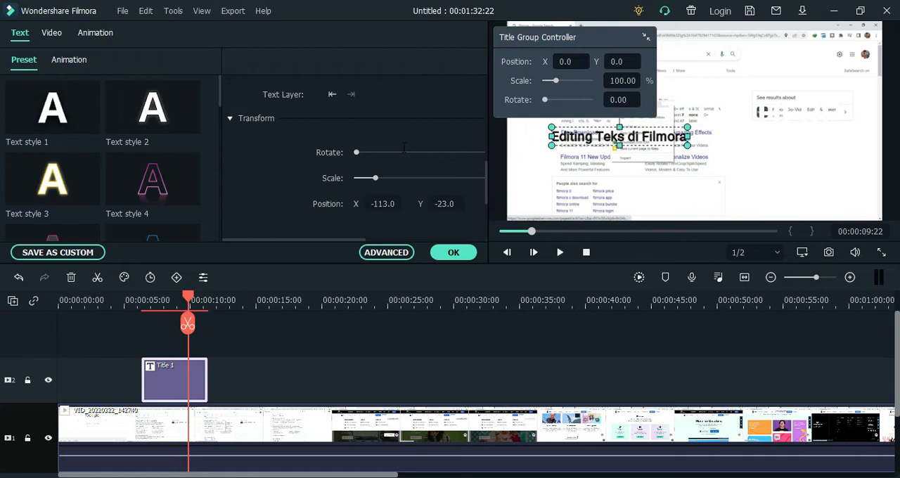
scroll(404, 148, "up", 7)
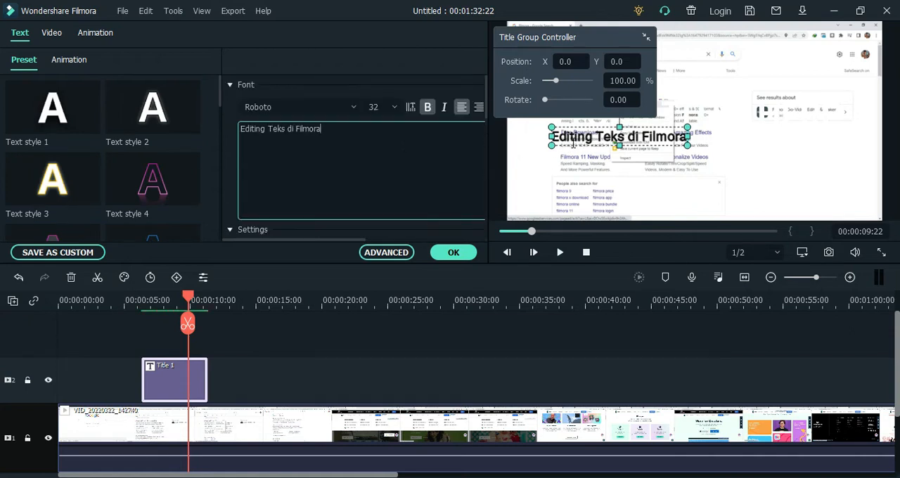
left_click(55, 178)
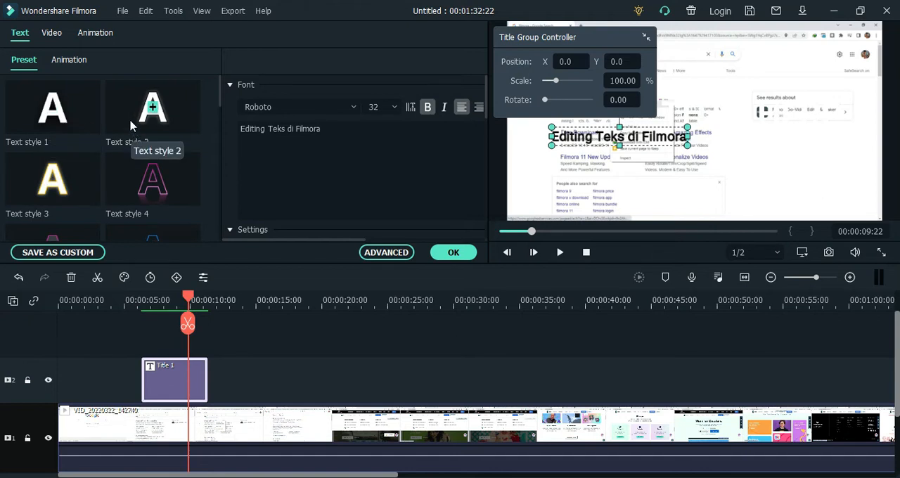
scroll(130, 126, "down", 3)
left_click(145, 164)
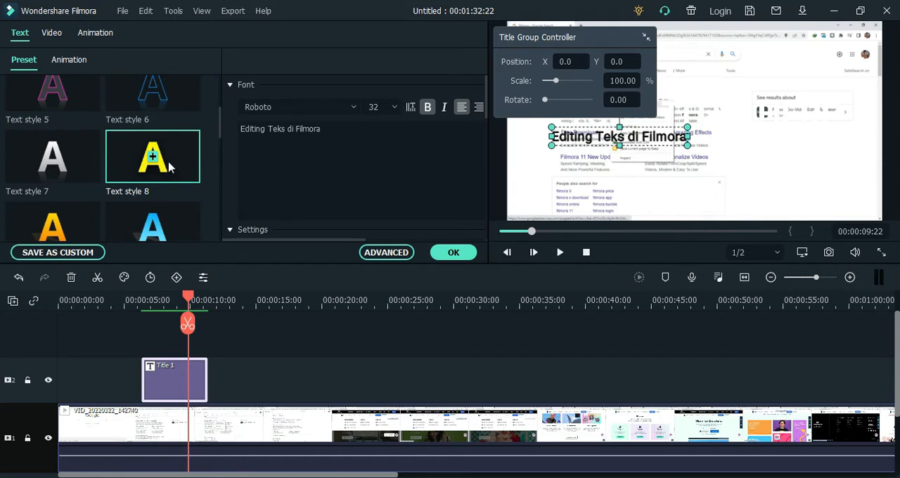
double_click(155, 162)
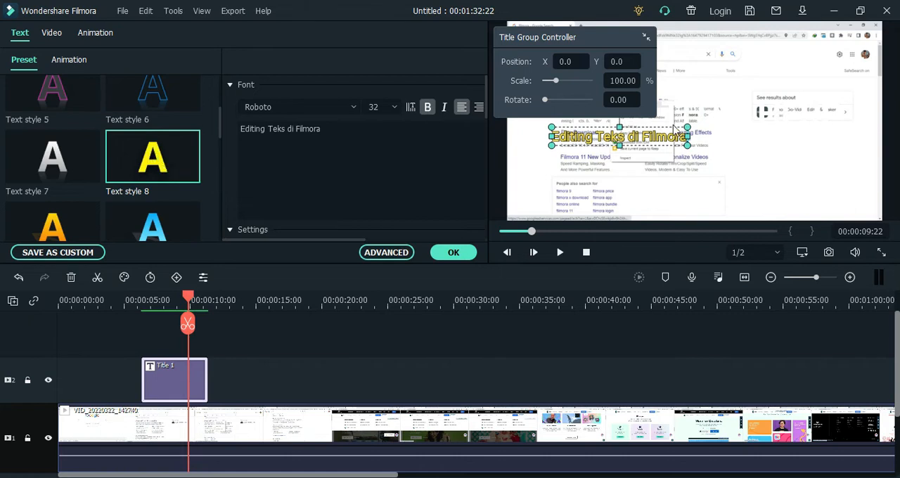
Play back the video from just before the Title 1 clip to check the restyled text
left_click(583, 157)
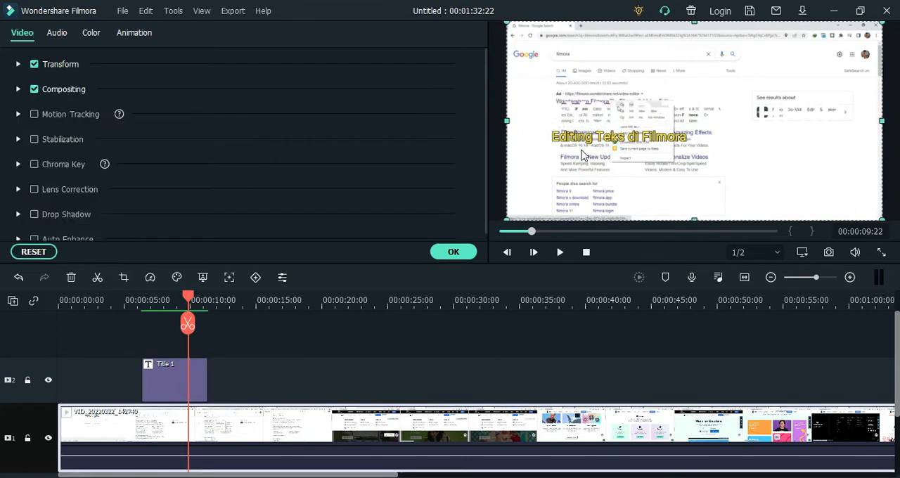
double_click(582, 141)
left_click(580, 155)
double_click(583, 144)
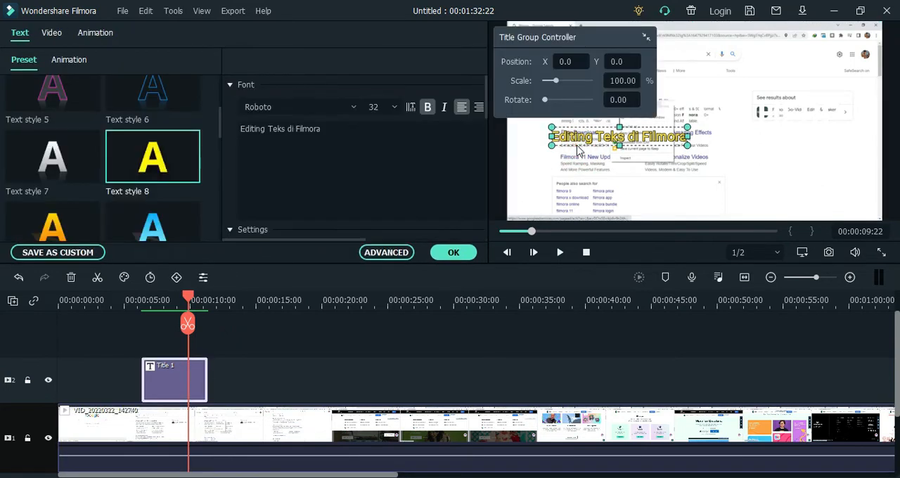
left_click(560, 252)
left_click(229, 295)
left_click_drag(228, 295, 136, 296)
left_click(562, 252)
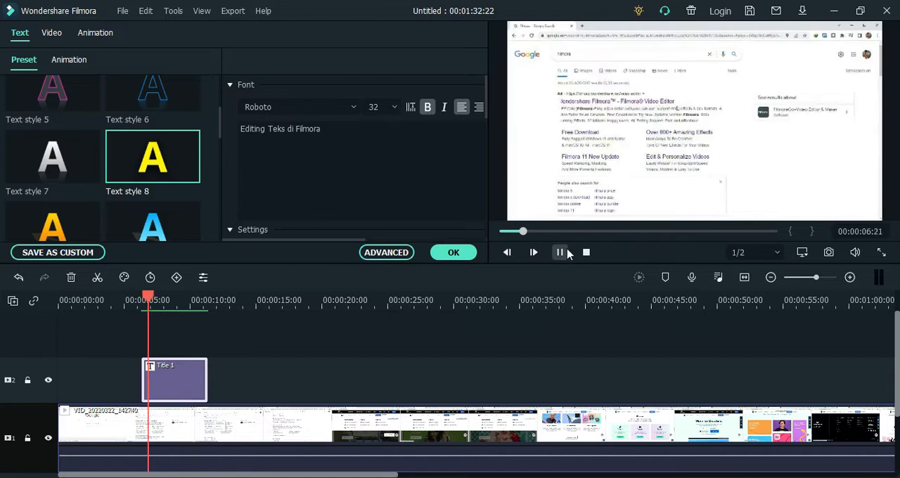
left_click(561, 252)
Replace the title's upper, larger text line with "Editing Teks di Filmora"
double_click(581, 127)
left_click(359, 139)
left_click_drag(358, 139, 226, 126)
type("E")
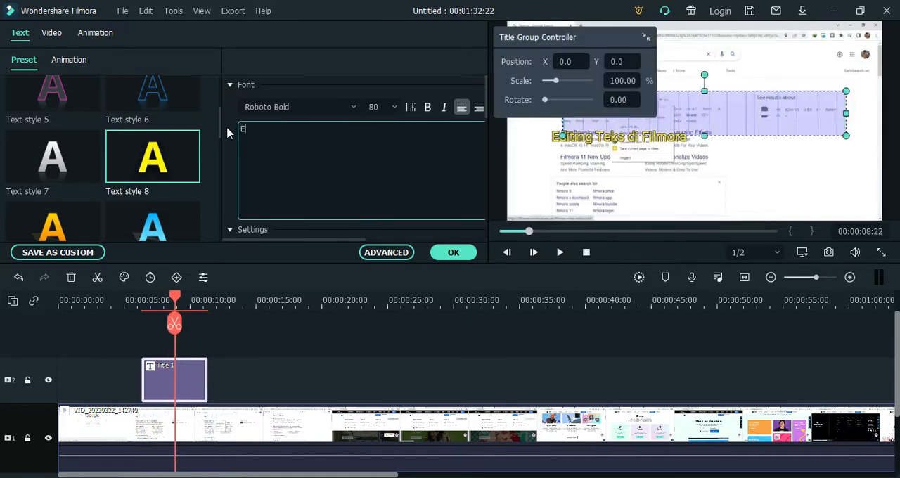
type("diting Teks di Filmora")
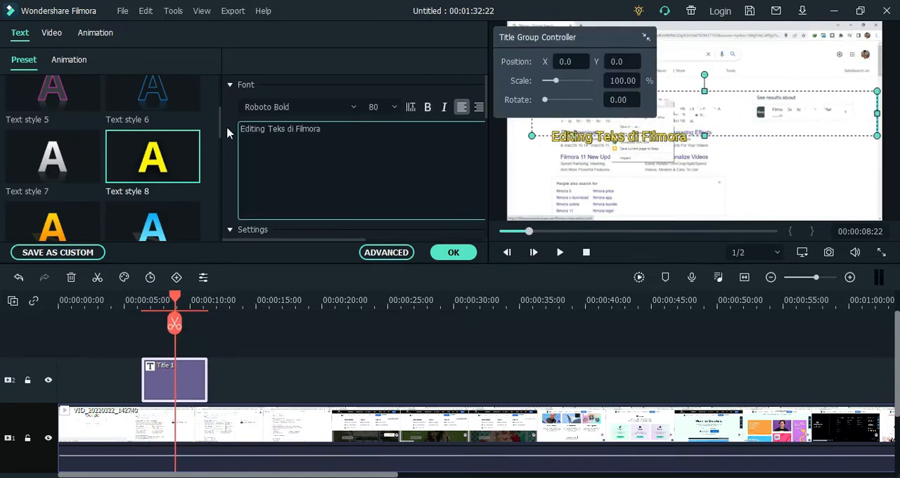
Apply Text style 8 to the upper title line and set its font size to 62
key("ctrl+a")
scroll(355, 108, "down", 2)
left_click(158, 154)
scroll(344, 141, "up", 2)
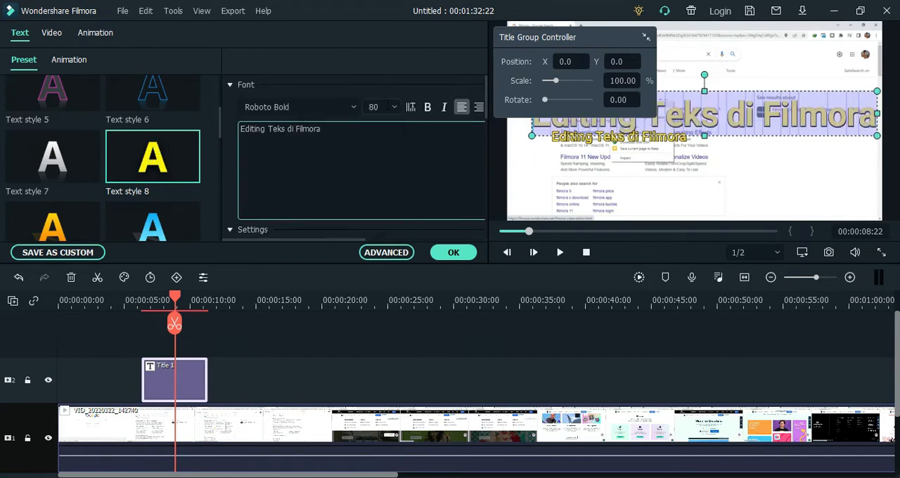
left_click(394, 108)
left_click(380, 131)
Collapse the Title Group Controller and replace the smaller lower line with "Belajar aplikasi filmora"
left_click(646, 37)
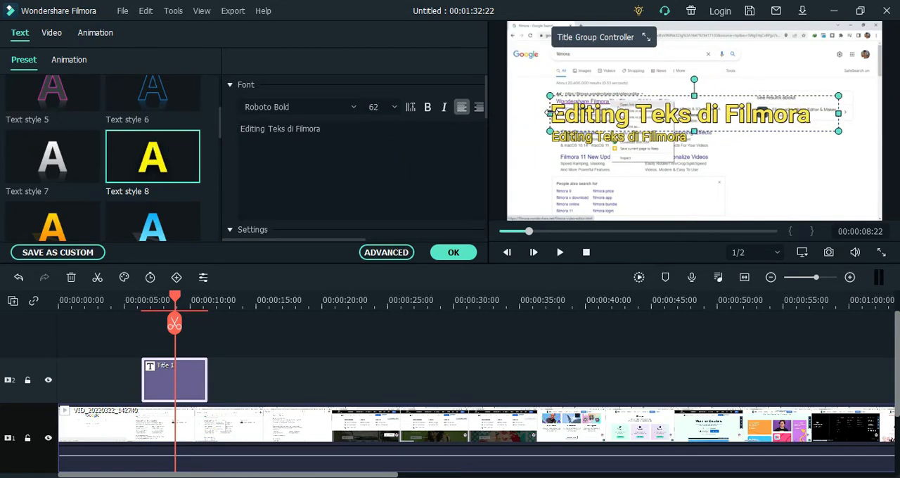
left_click(572, 135)
type("Belajar aplikasi filmora")
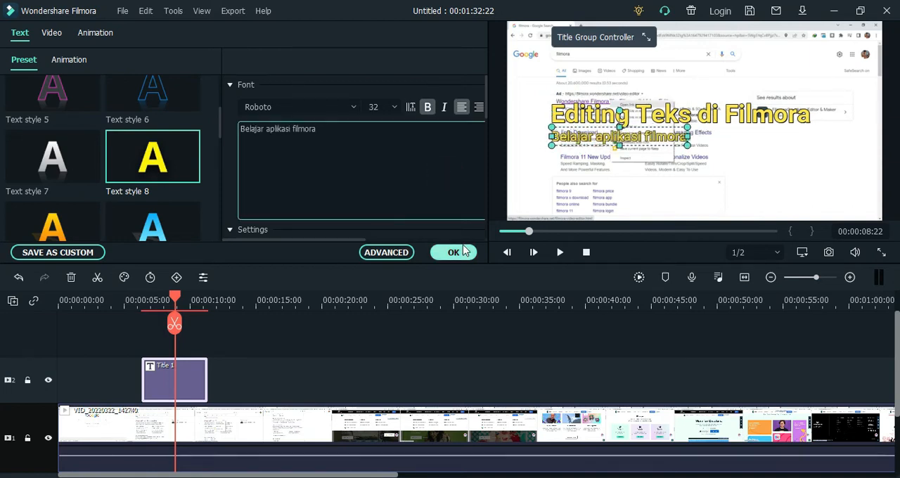
Play back the two-line title from before the Title 1 clip and confirm the title edits
left_click(559, 252)
left_click(114, 303)
key("space")
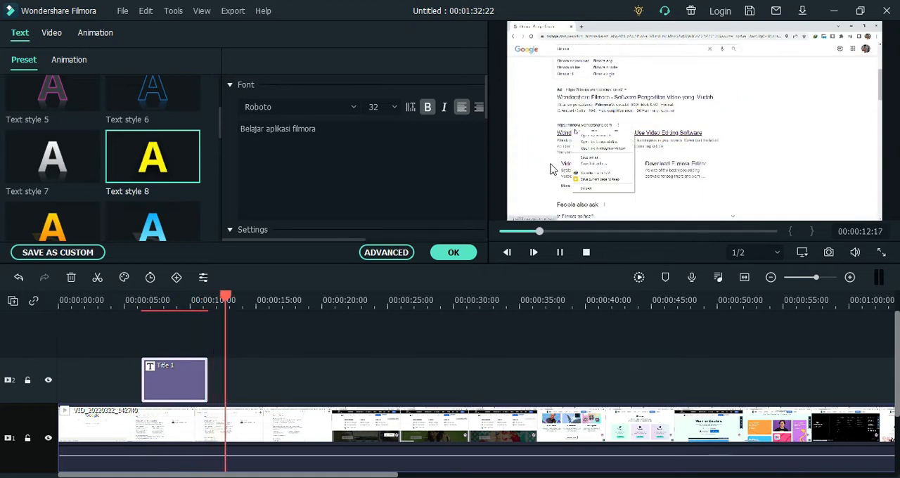
left_click(467, 253)
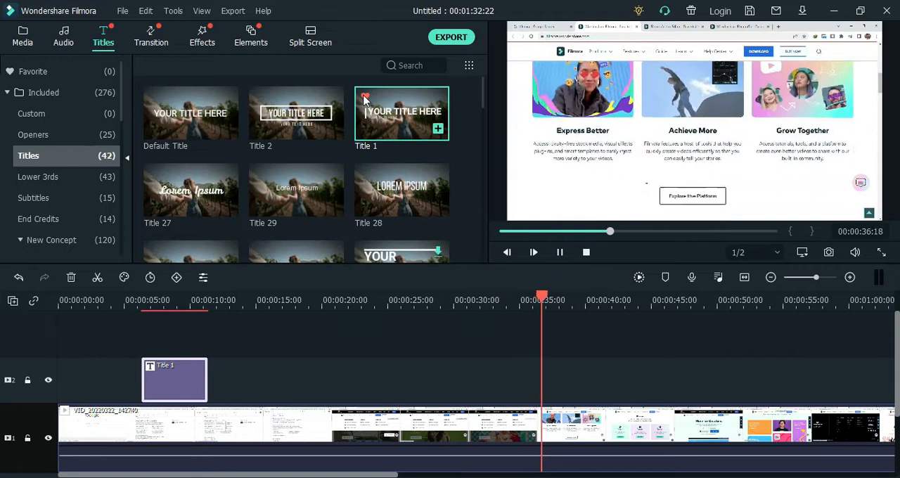
Add the Title 1 preset to the favorites and open the Favorite category
right_click(398, 104)
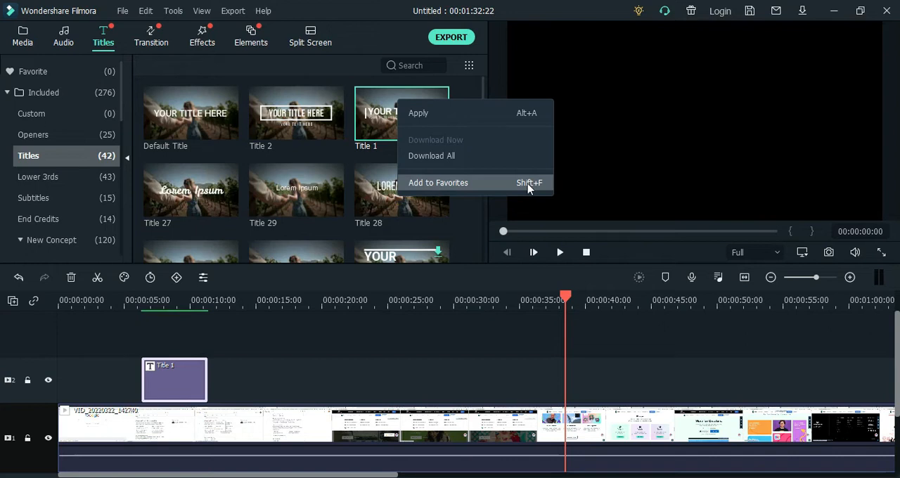
left_click(422, 185)
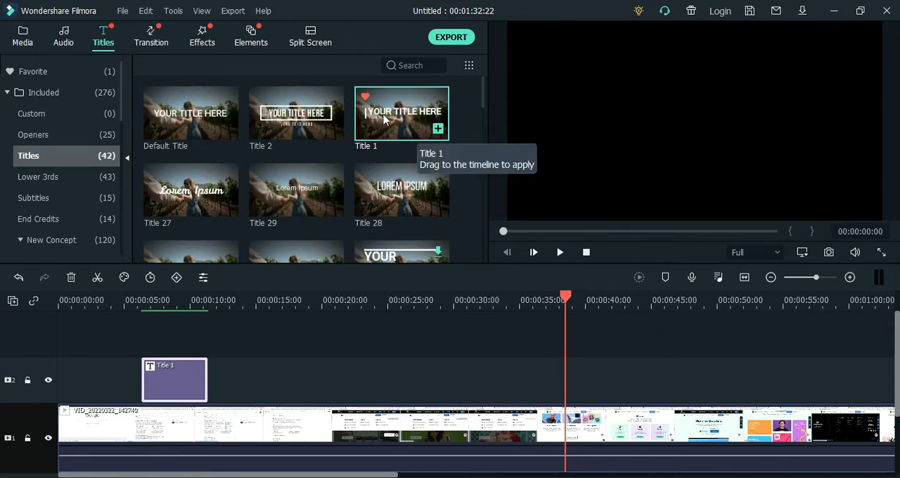
left_click(40, 74)
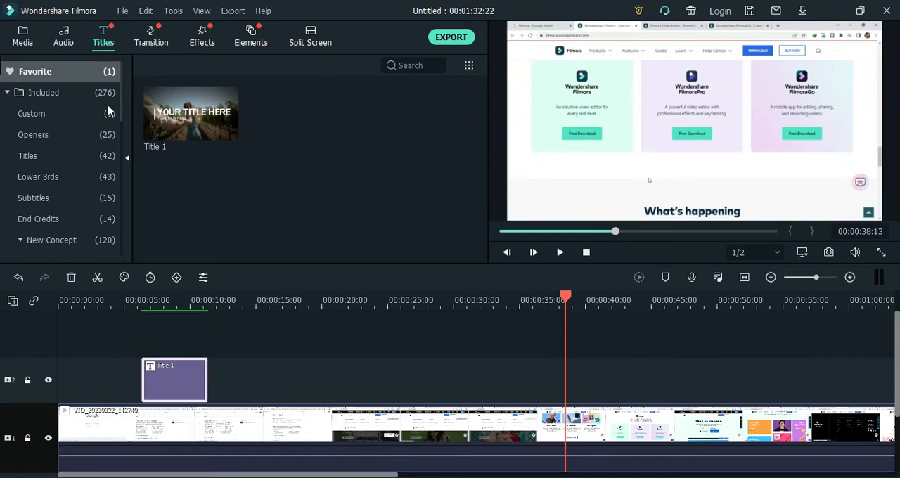
Look through the Openers presets and preview New Opener 12 from the Opener group of New Concept
left_click(59, 135)
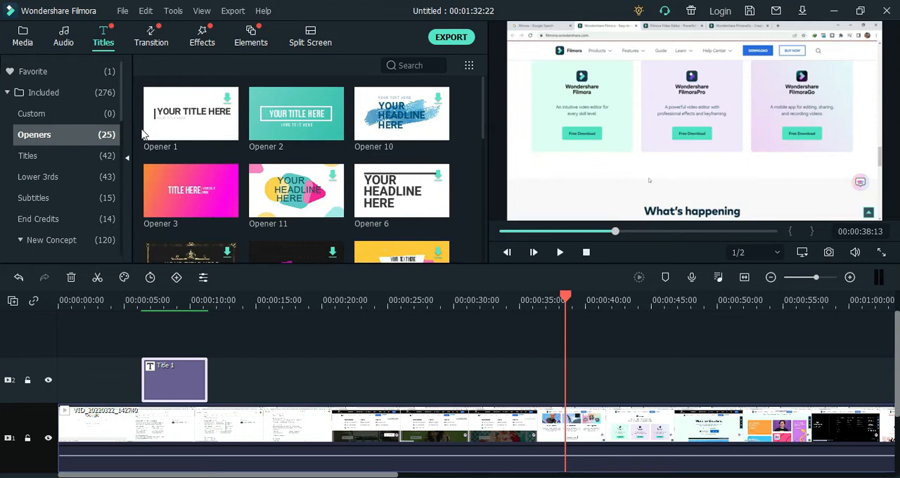
scroll(298, 193, "down", 3)
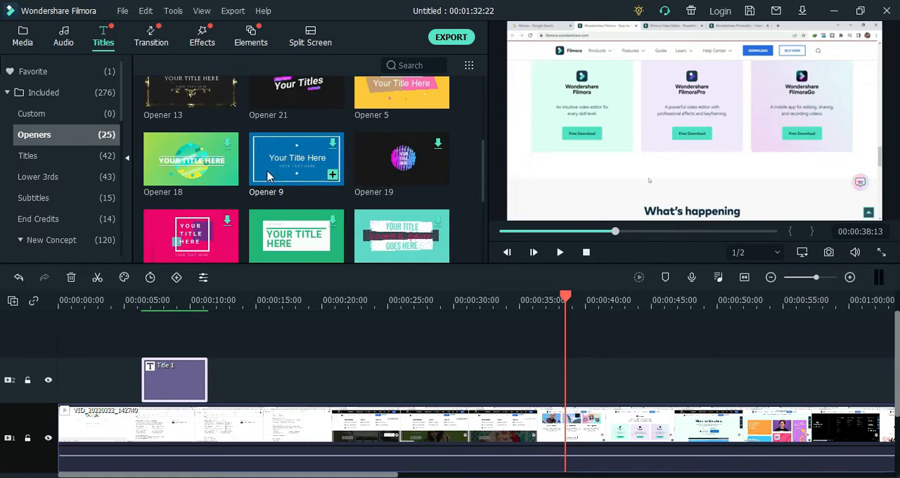
scroll(268, 181, "down", 5)
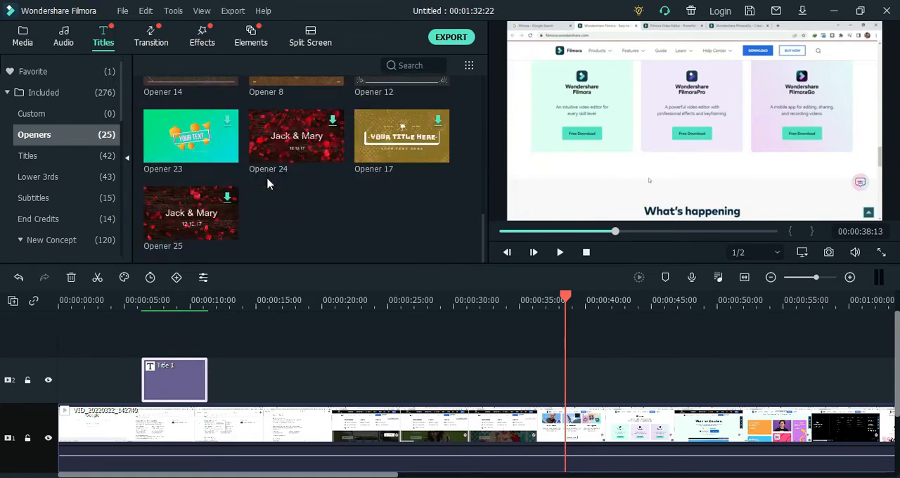
scroll(267, 184, "up", 5)
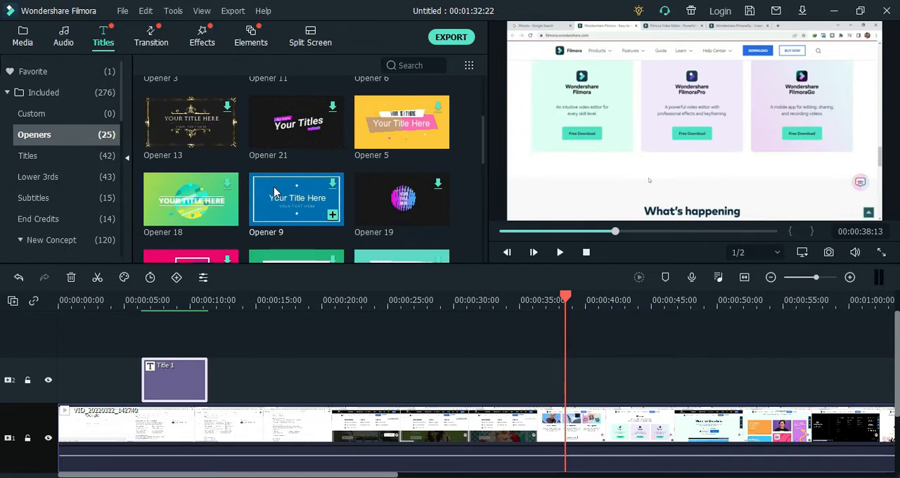
left_click(21, 239)
scroll(63, 182, "down", 2)
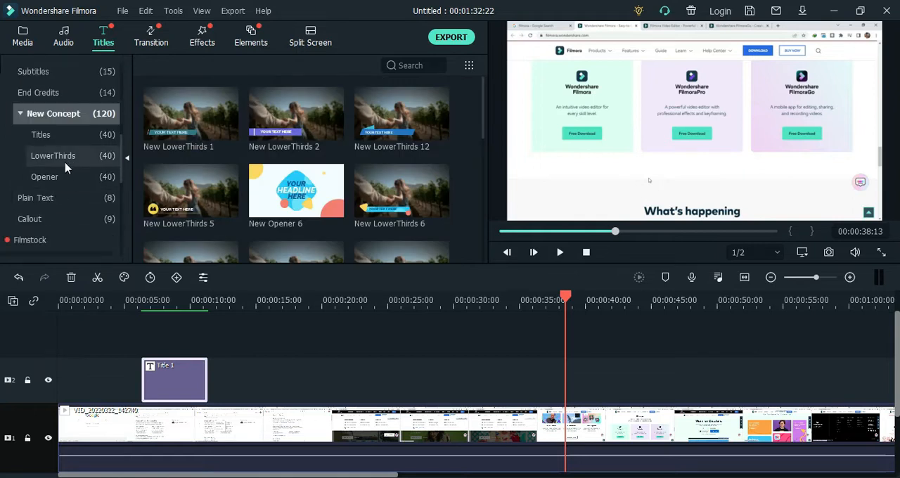
left_click(59, 176)
scroll(59, 177, "up", 3)
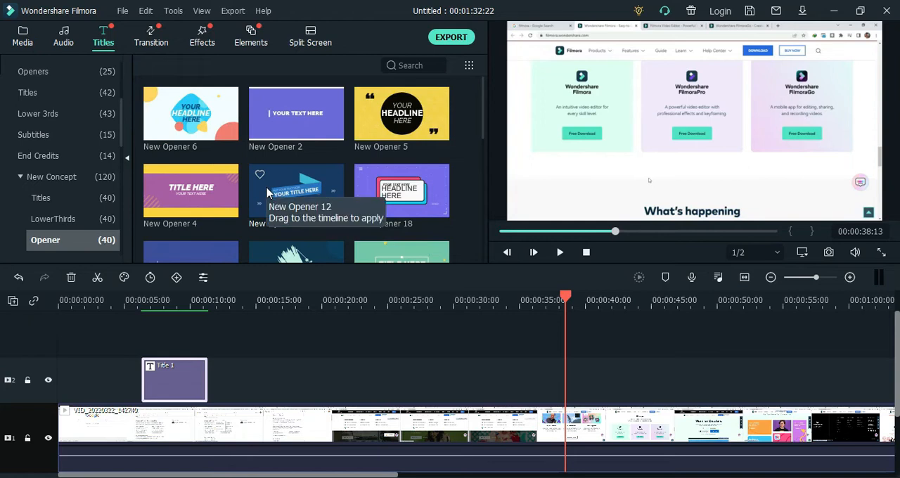
left_click(304, 195)
left_click(559, 254)
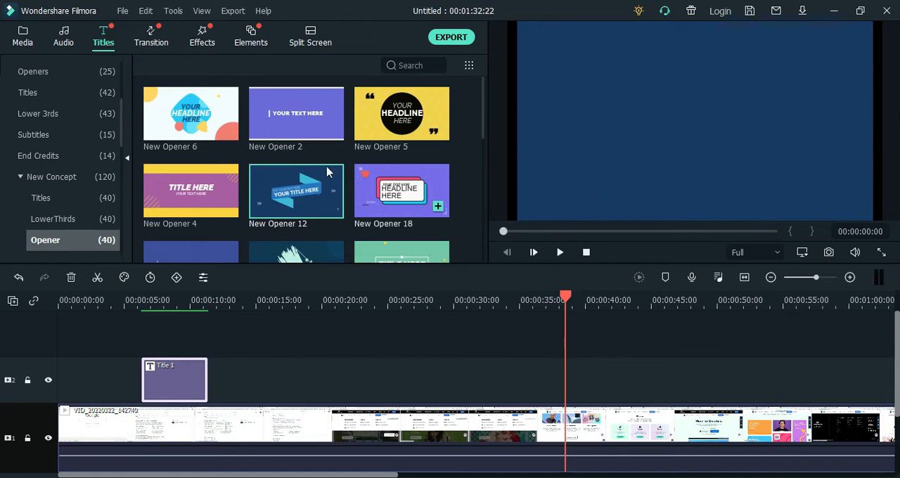
Look through the remaining New Concept opener presets and preview New Opener 10
scroll(313, 169, "down", 5)
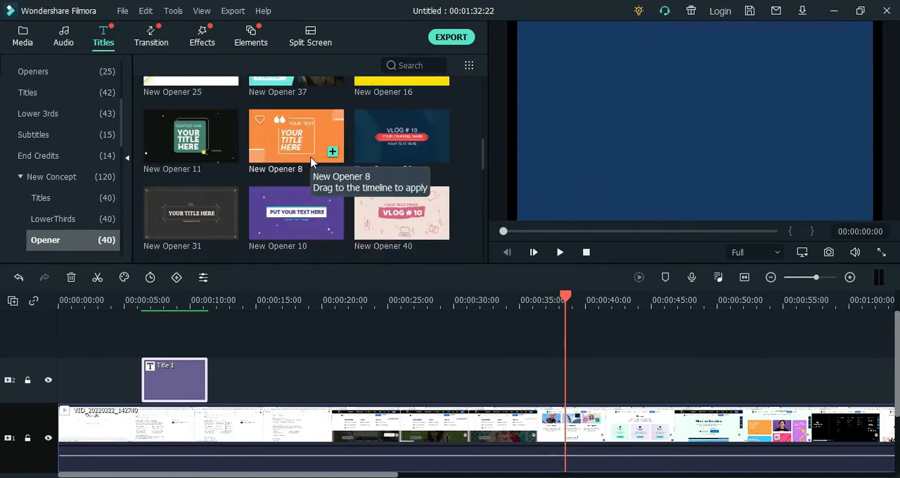
scroll(313, 162, "down", 3)
scroll(313, 161, "down", 3)
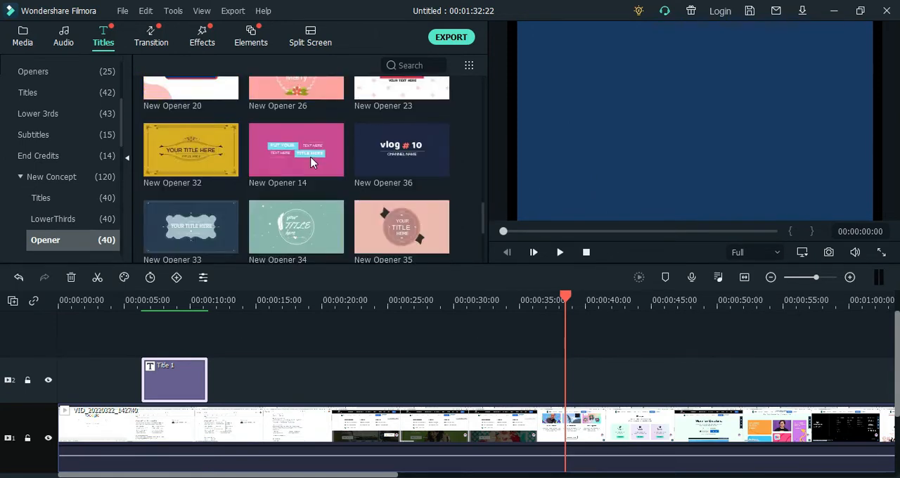
scroll(313, 162, "down", 2)
scroll(313, 161, "up", 10)
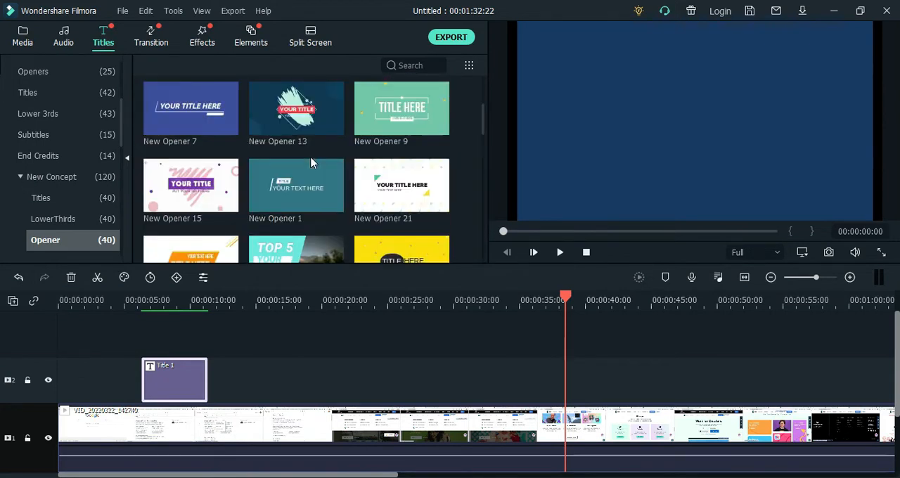
scroll(401, 199, "up", 3)
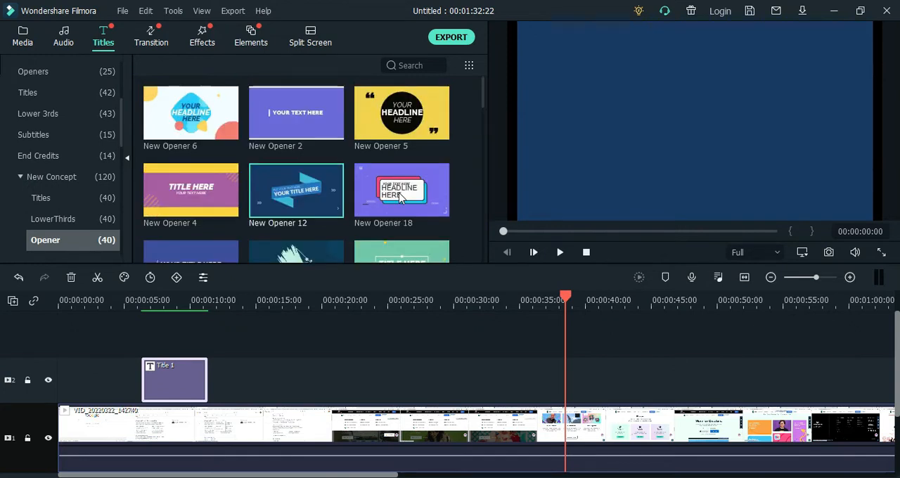
scroll(400, 197, "down", 6)
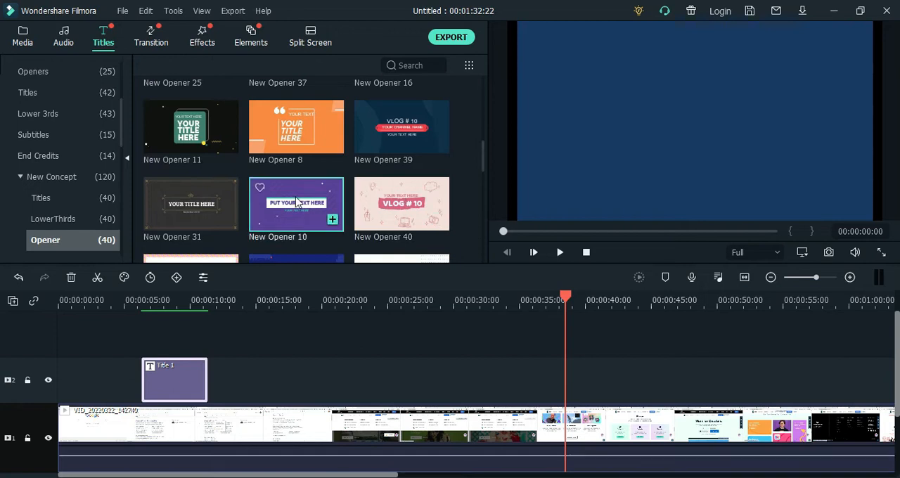
left_click(296, 201)
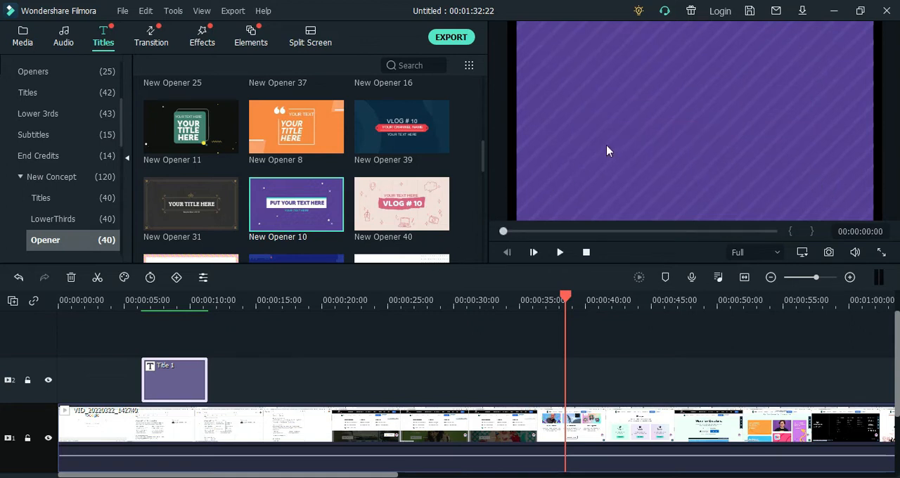
Place New Opener 10 on track 2 at the start of the timeline and return the playhead to 00:00:00:00
mouse_move(334, 204)
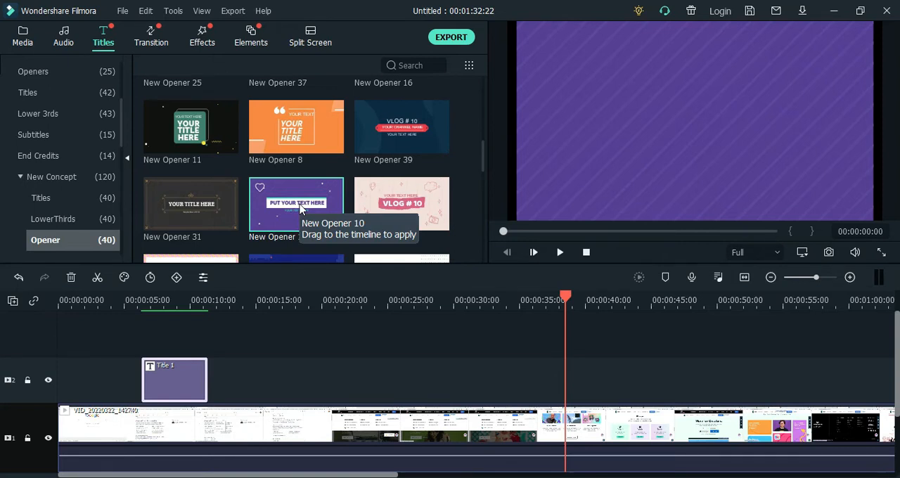
left_click_drag(301, 206, 44, 376)
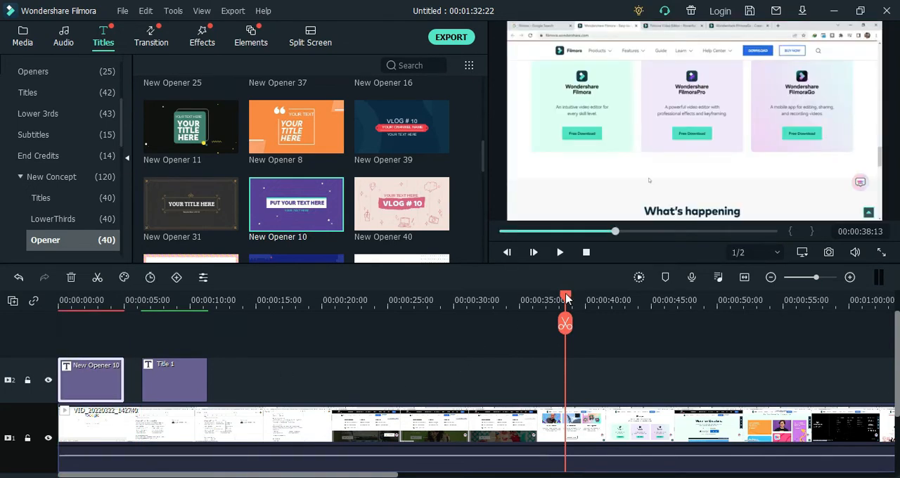
left_click_drag(565, 299, 261, 301)
left_click_drag(168, 345, 30, 357)
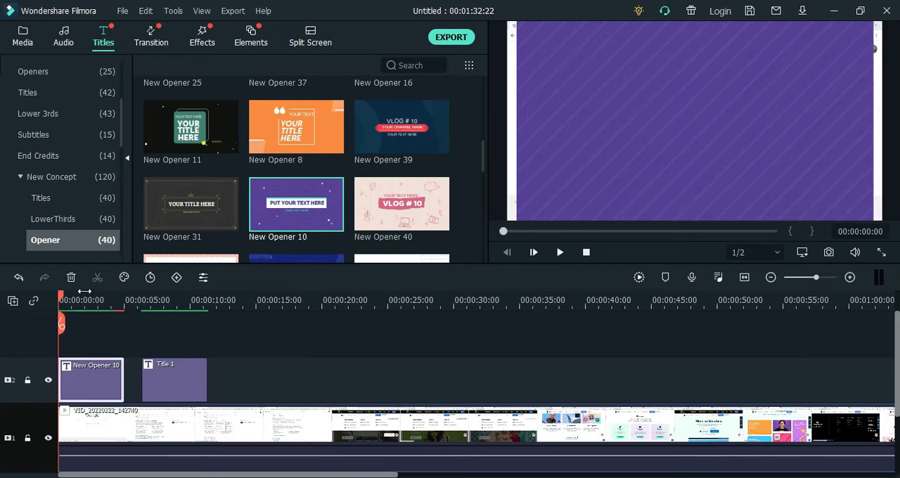
Open the New Opener 10 clip's properties and enlarge its purple background to cover the full width of the video frame
right_click(95, 392)
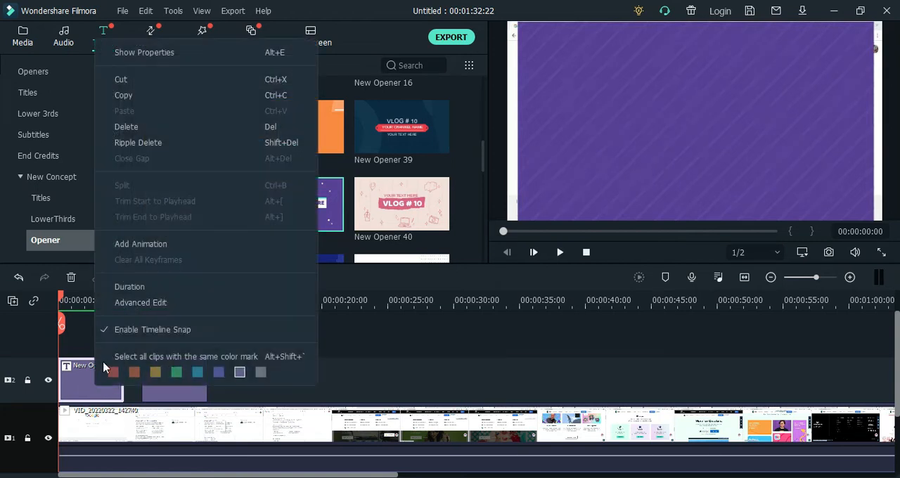
left_click(188, 62)
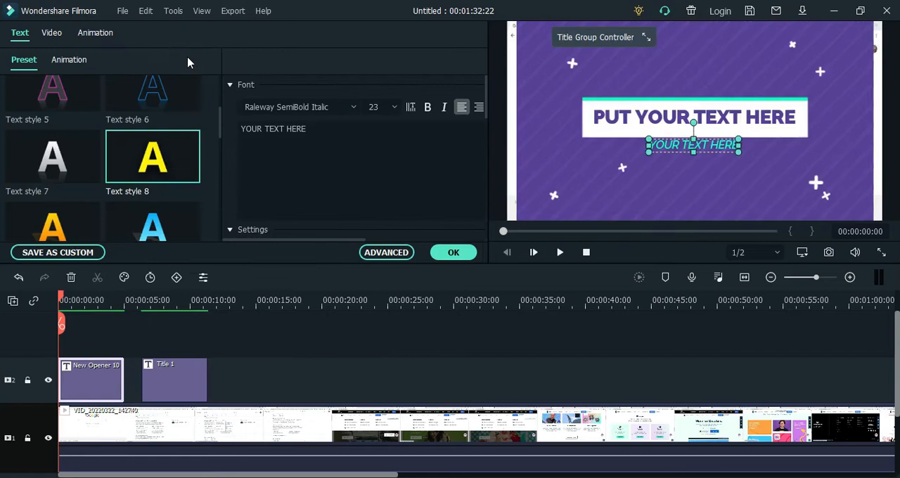
left_click(552, 161)
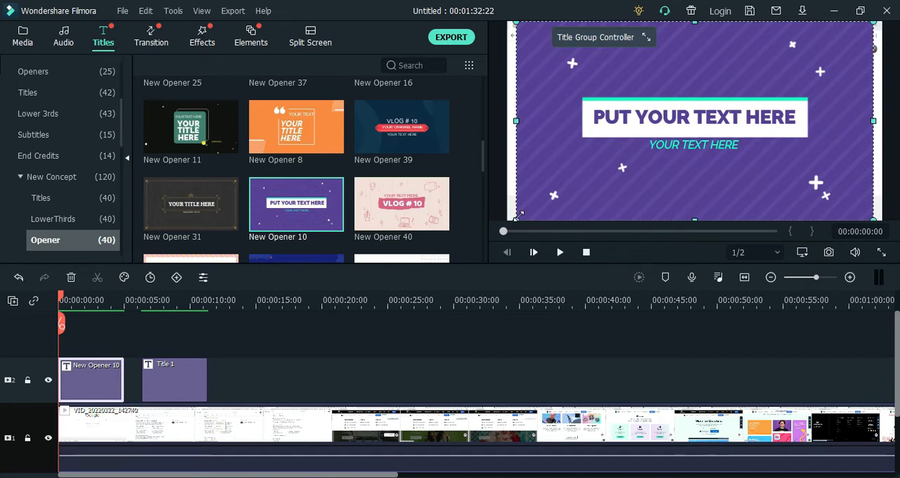
left_click_drag(518, 214, 509, 216)
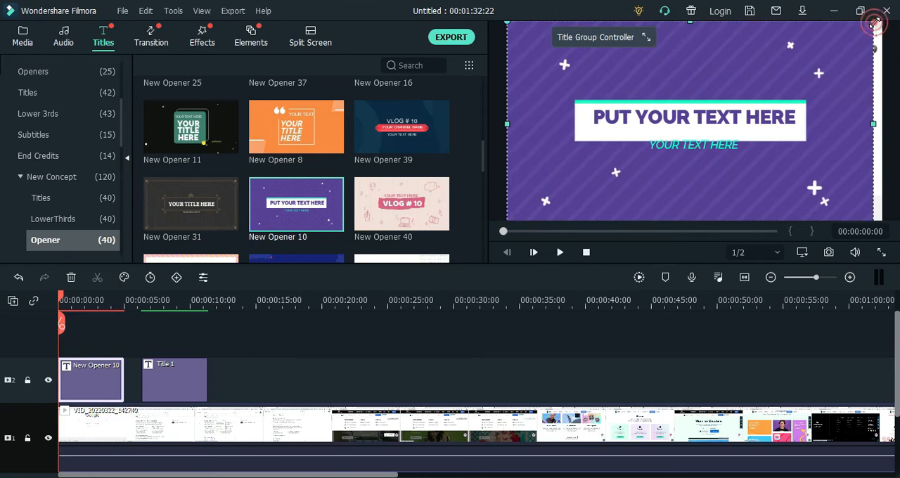
left_click_drag(875, 21, 877, 17)
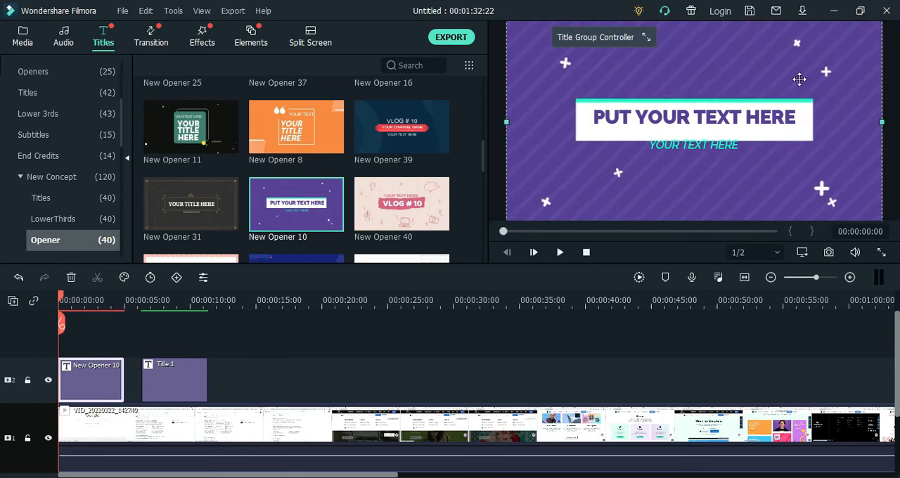
Move the opener's subtitle lower beneath the white box, nudge the main title slightly down inside it, and play the result
left_click(712, 145)
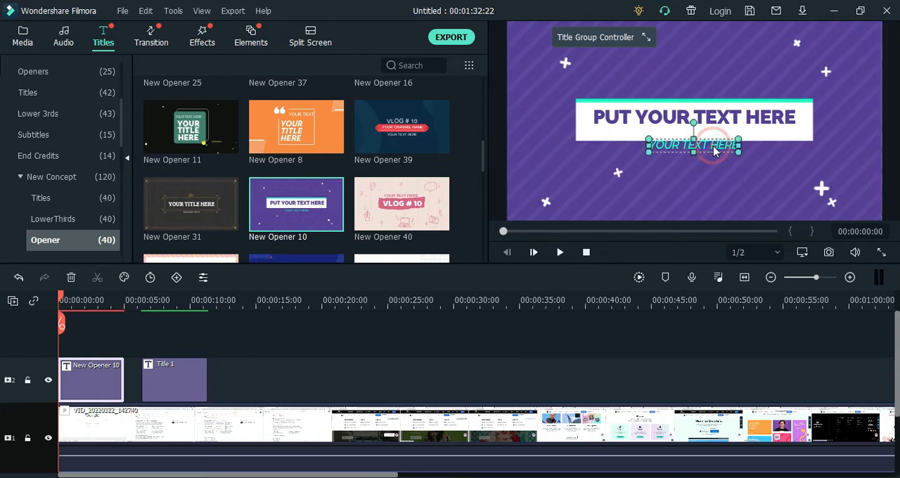
left_click_drag(710, 142, 703, 157)
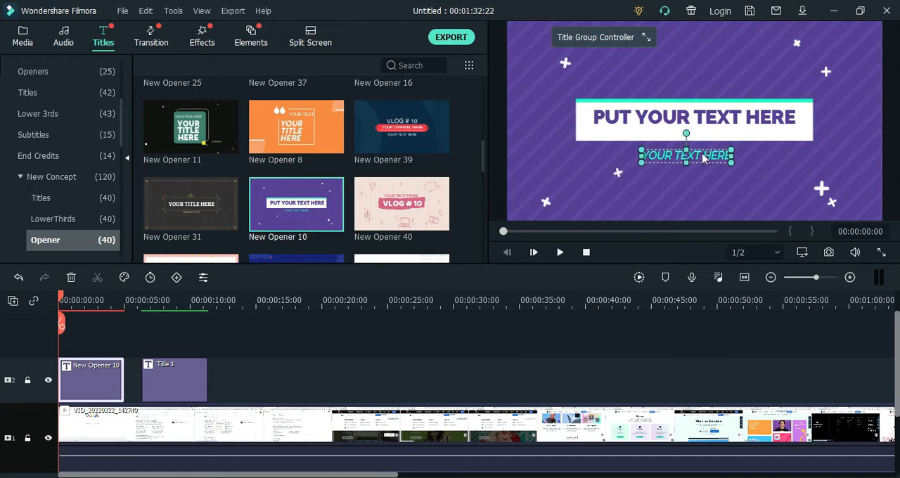
left_click(712, 130)
left_click_drag(709, 116, 708, 118)
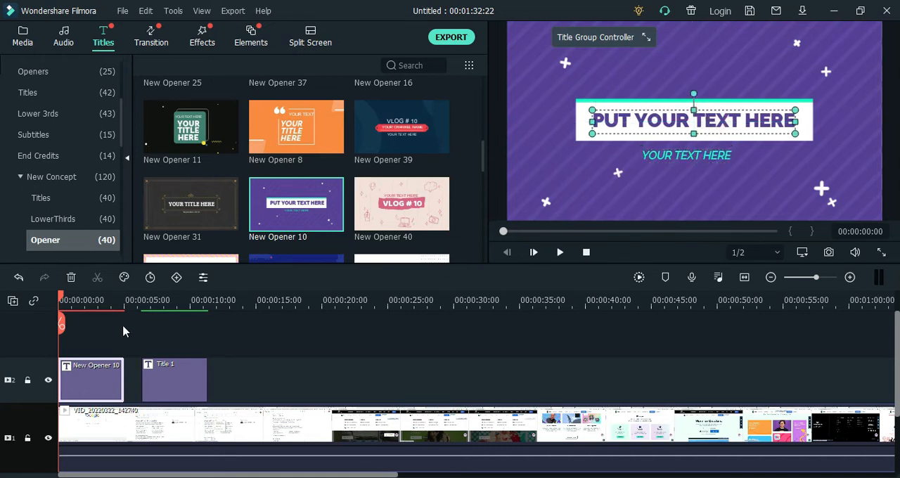
left_click(561, 252)
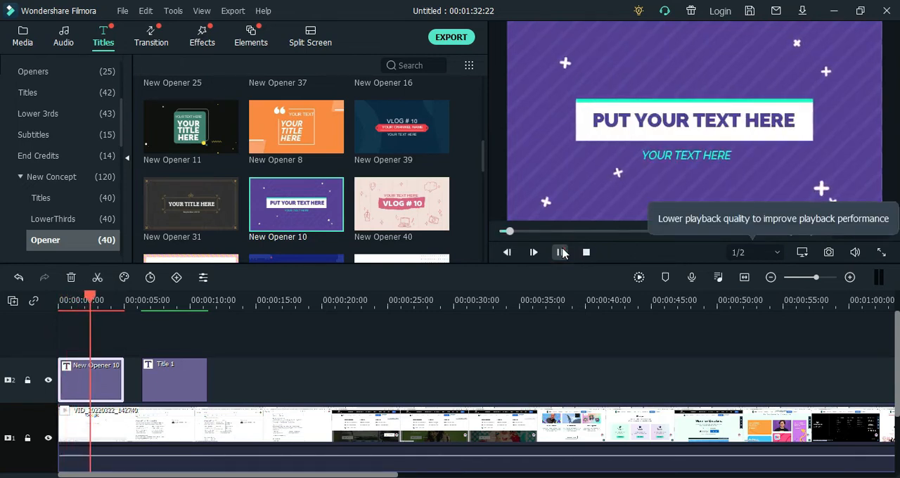
left_click(561, 252)
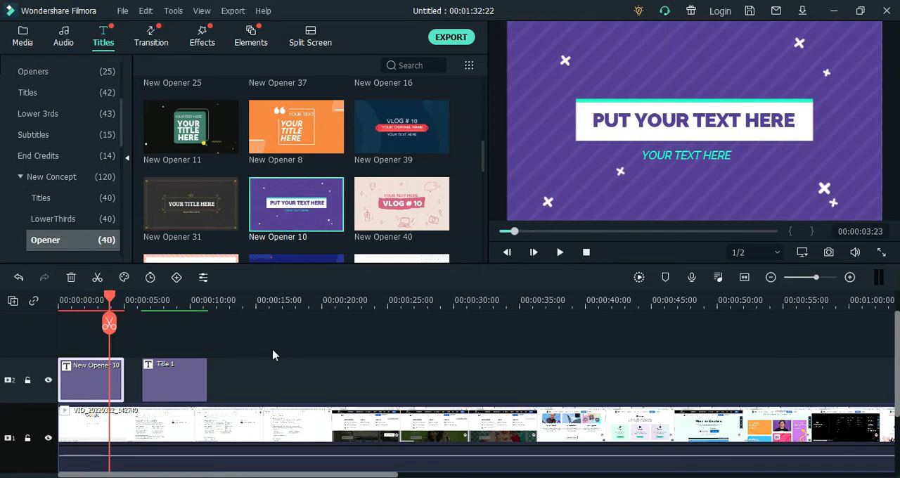
Replace the opener's main title text with "Teknik Editing Teks di Filmora"
right_click(96, 382)
left_click(187, 47)
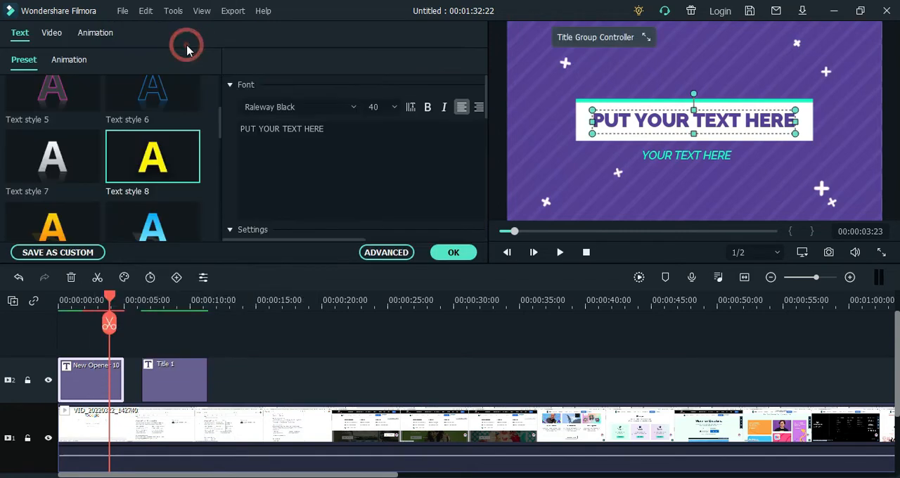
left_click(262, 171)
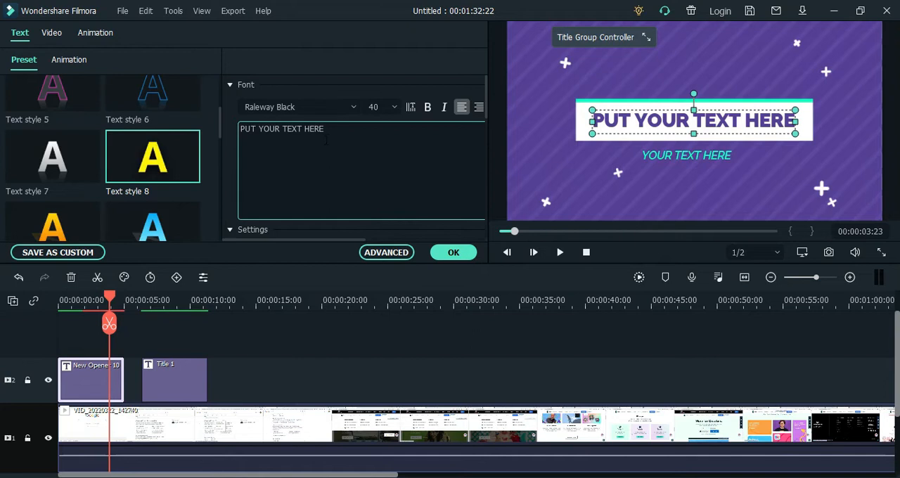
key("ctrl+a")
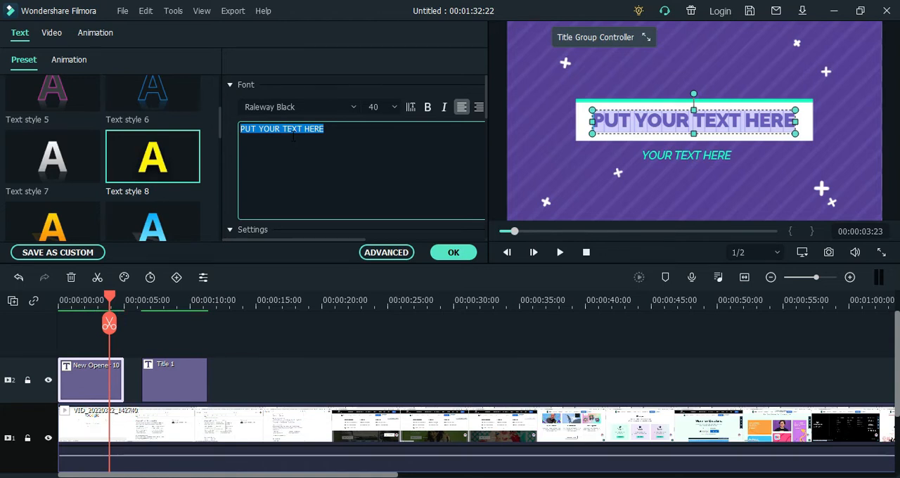
type("Teknik")
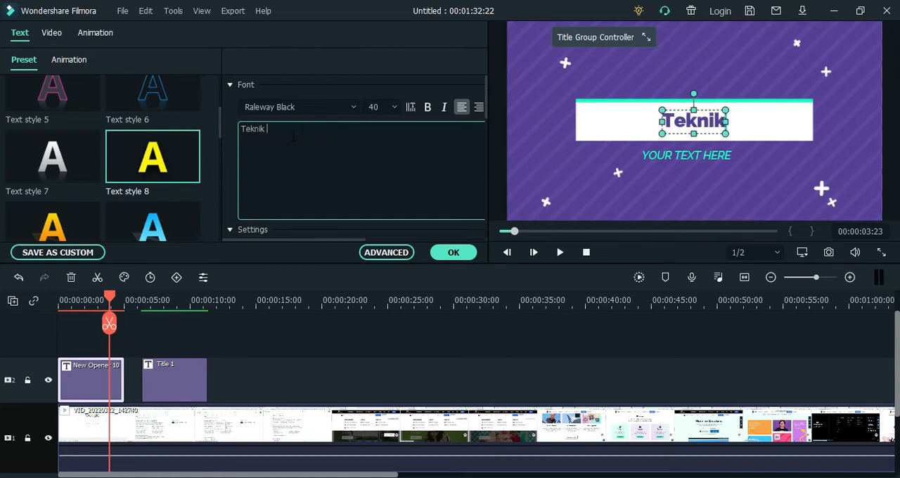
type(" Editing Teks di Filmora")
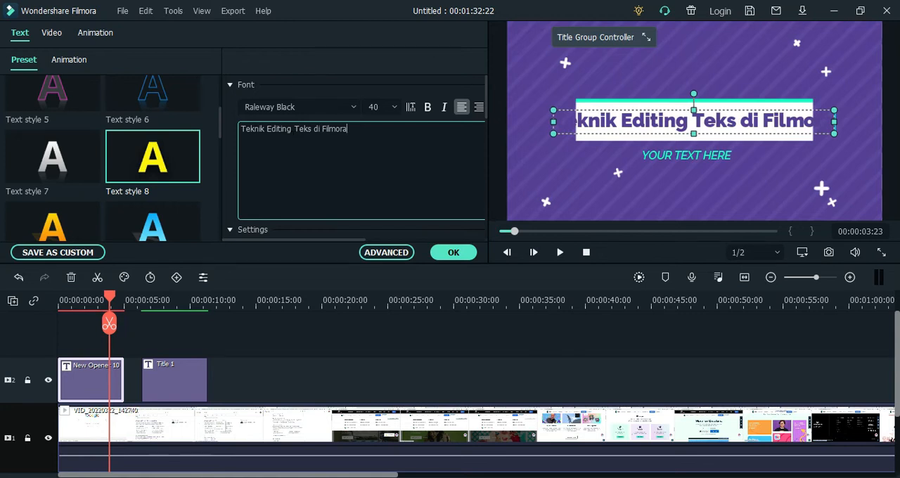
Set the main title's font size to 32 and check the font list, keeping Raleway Black
left_click(391, 111)
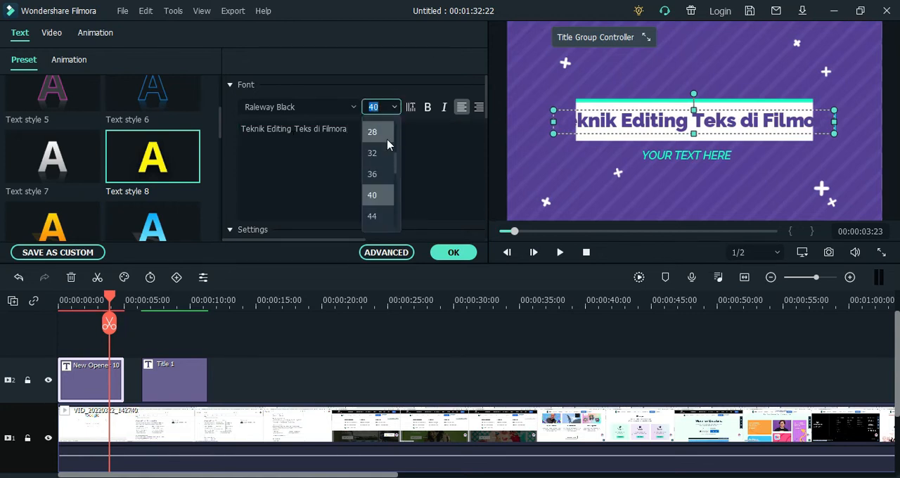
scroll(384, 140, "up", 2)
left_click(378, 154)
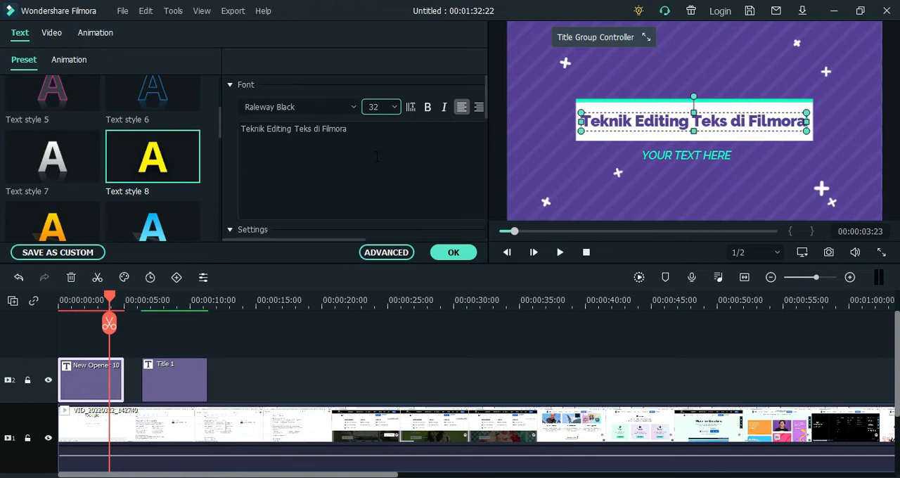
left_click(352, 107)
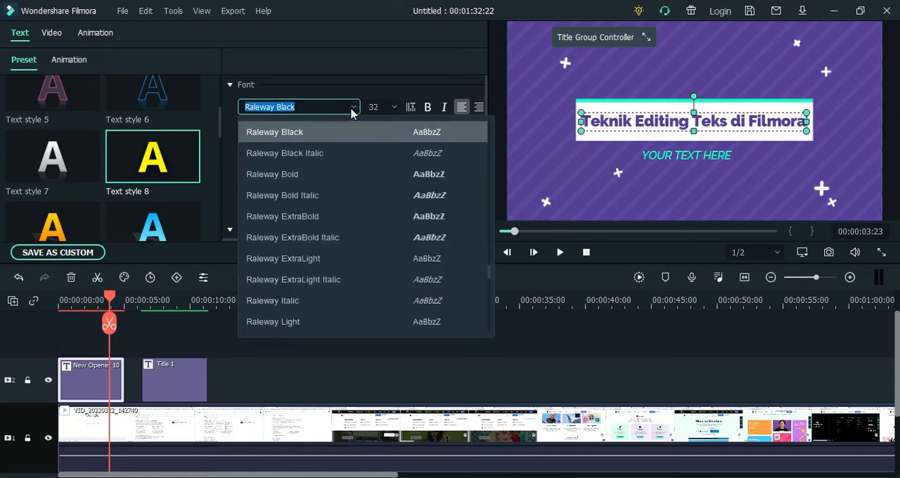
left_click(351, 109)
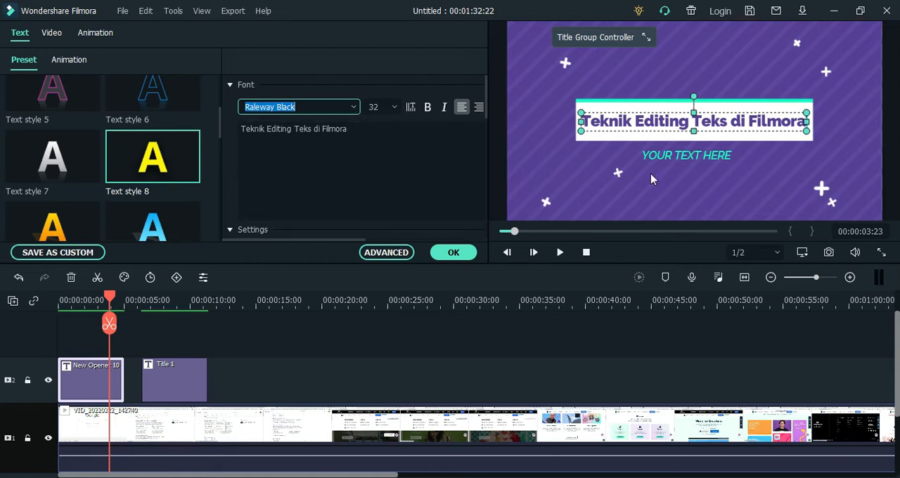
Replace the opener's subtitle placeholder text with the presenter's full name in capitals
left_click(669, 154)
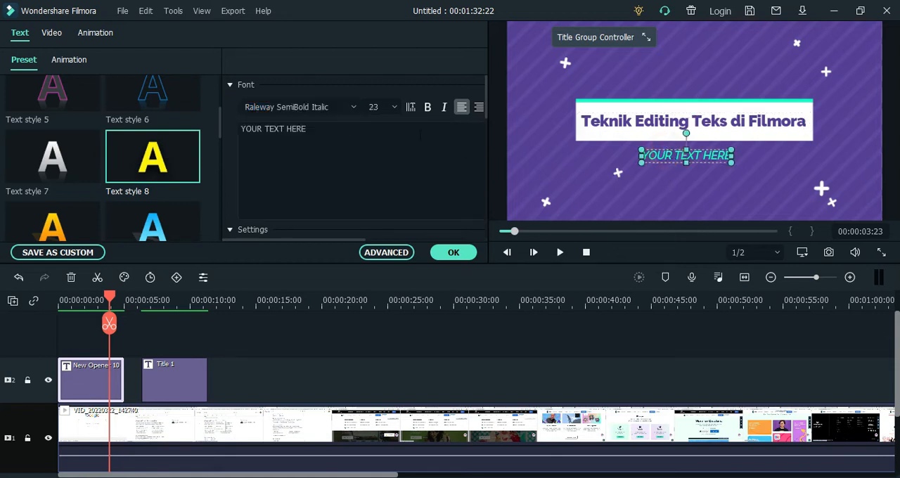
triple_click(355, 135)
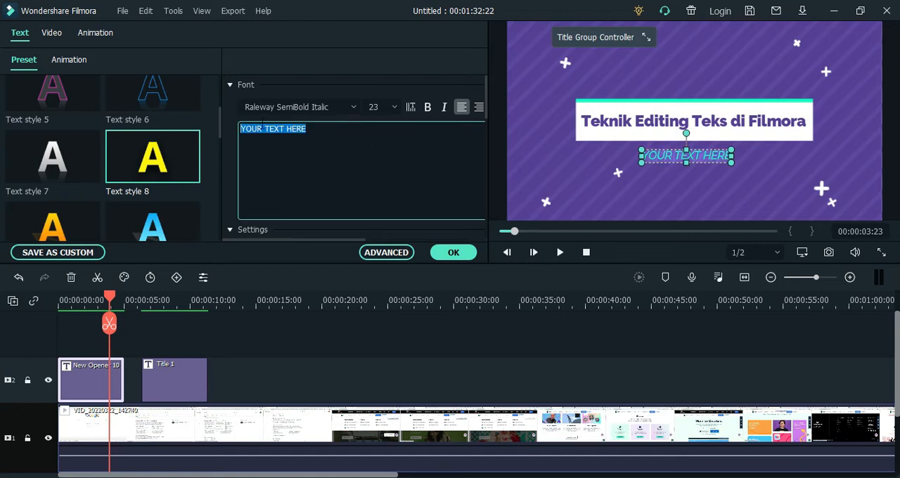
type("I GUSTI")
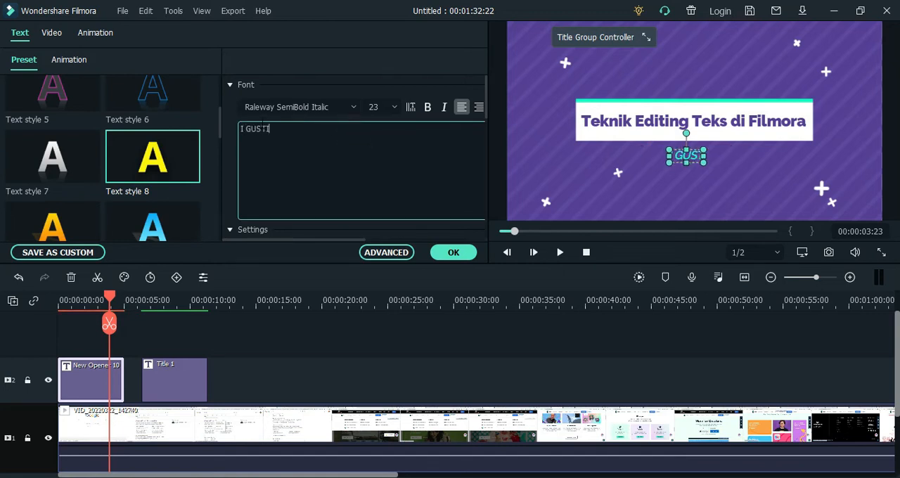
type(" PUTU")
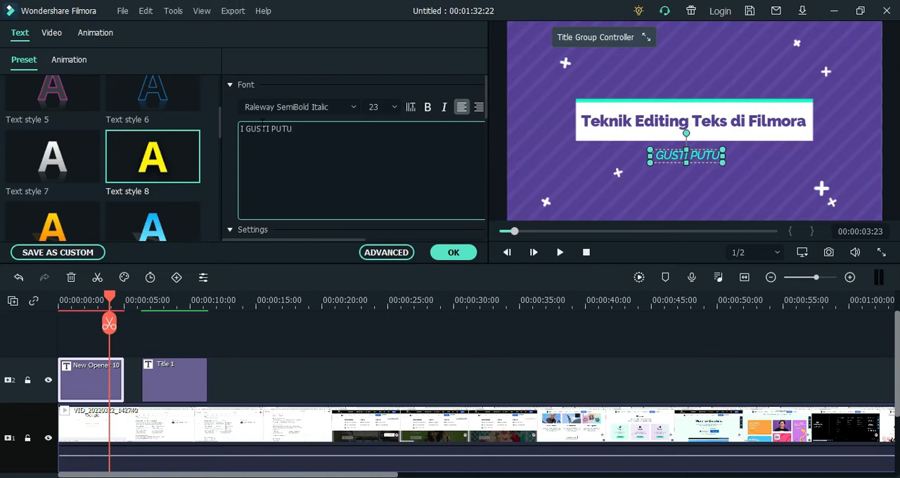
type(" MARIASA")
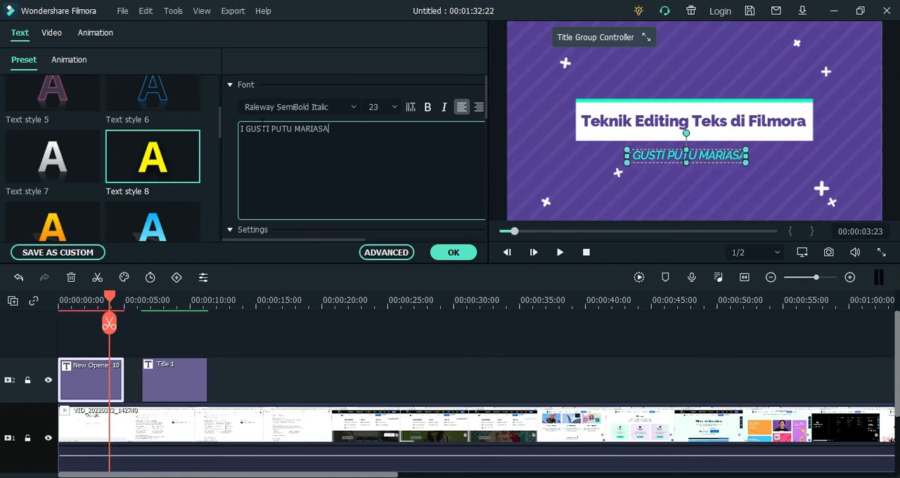
Set the subtitle's font size to 18 and move it slightly up, closer to the white title box
left_click(394, 109)
scroll(391, 143, "up", 5)
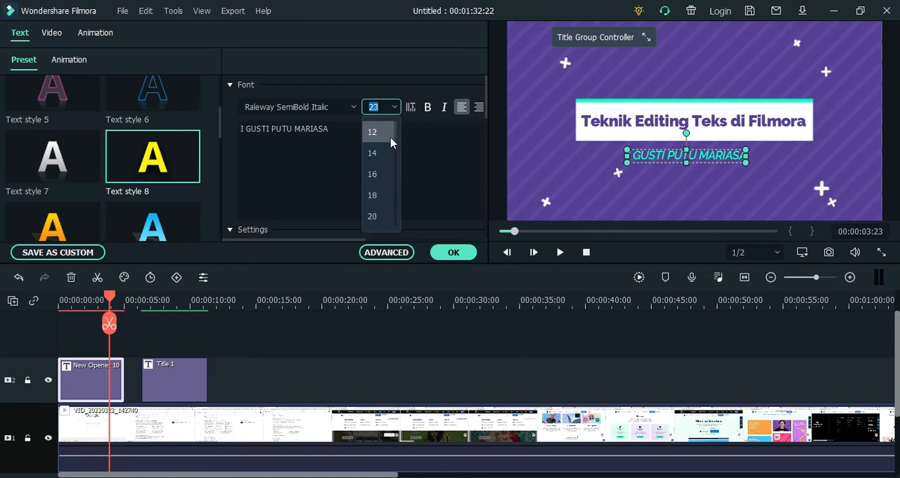
left_click(378, 195)
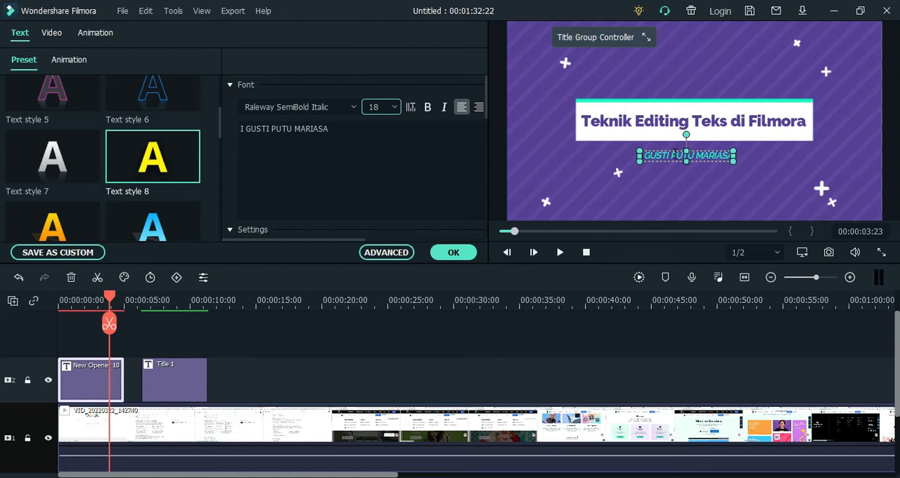
left_click_drag(676, 153, 675, 146)
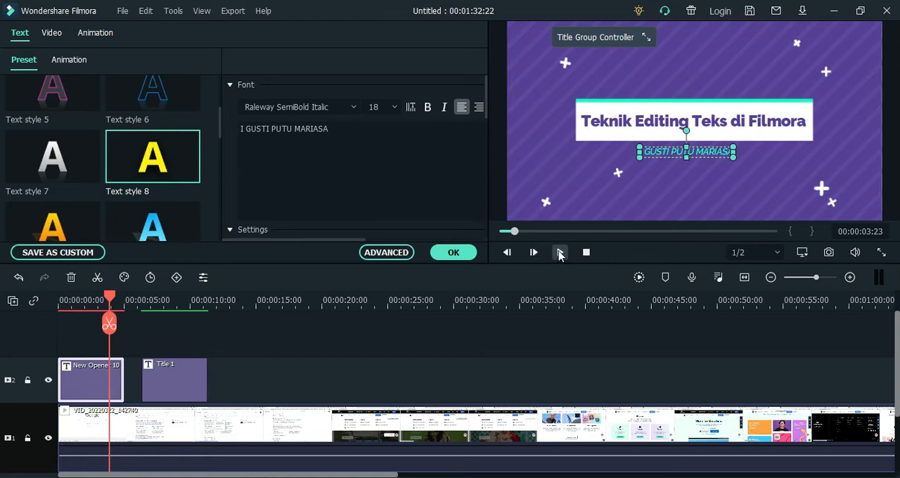
Play the edited opener from the start of the timeline and apply the title changes
left_click(560, 252)
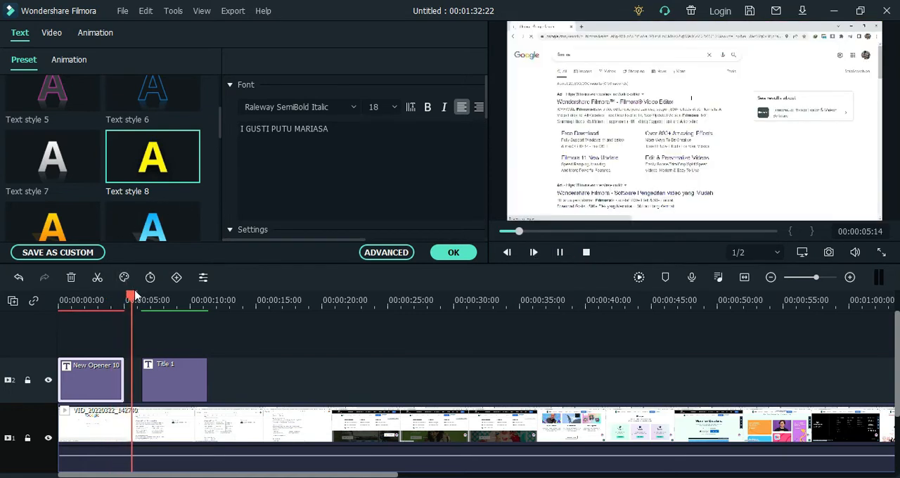
left_click_drag(125, 296, 59, 296)
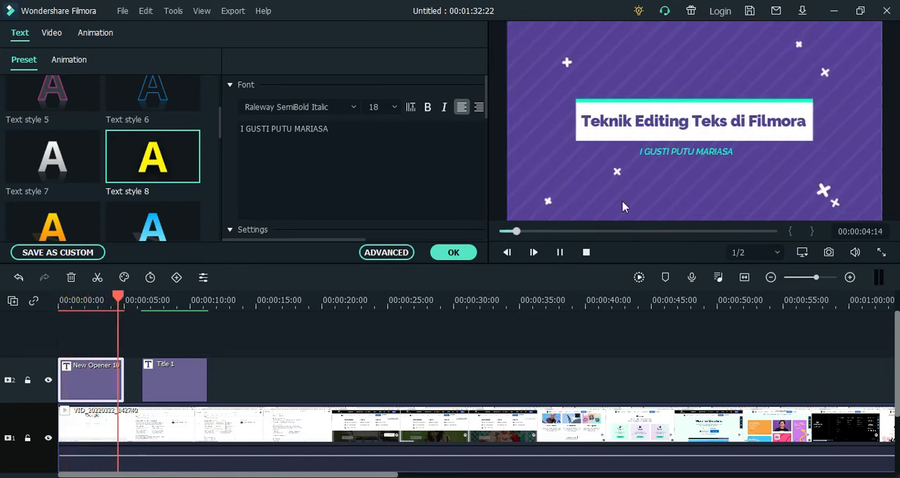
left_click(560, 252)
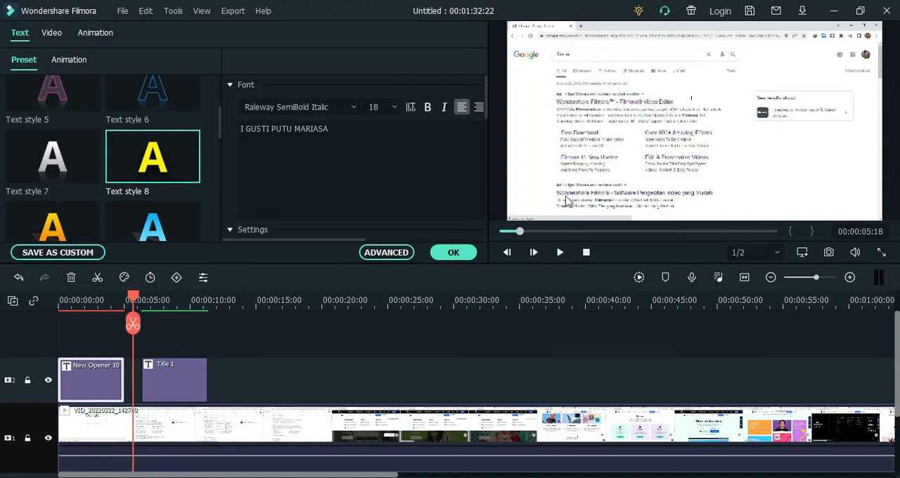
left_click(453, 253)
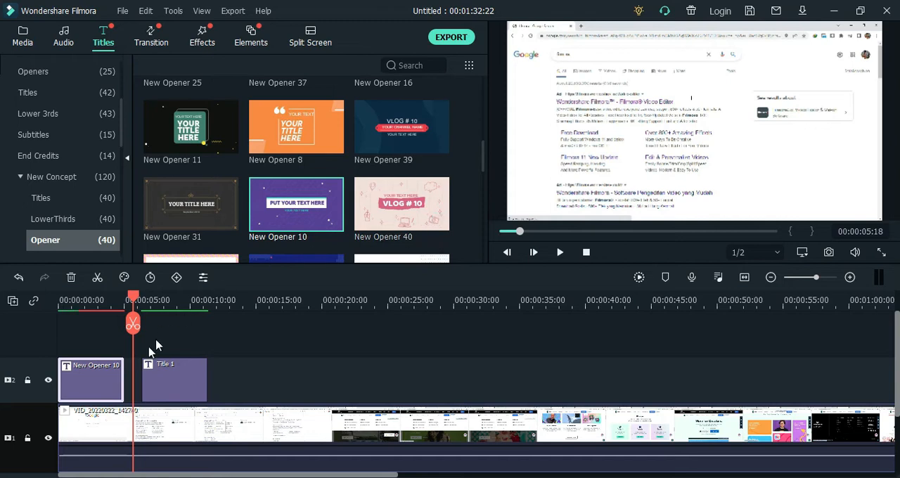
Reopen the New Opener 10 title for editing, select its main title text, and look through the text style presets
double_click(92, 379)
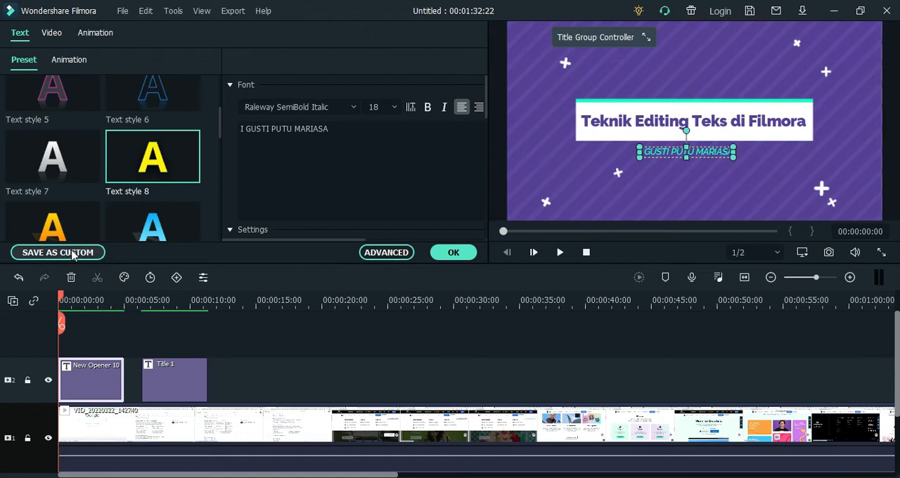
left_click(620, 122)
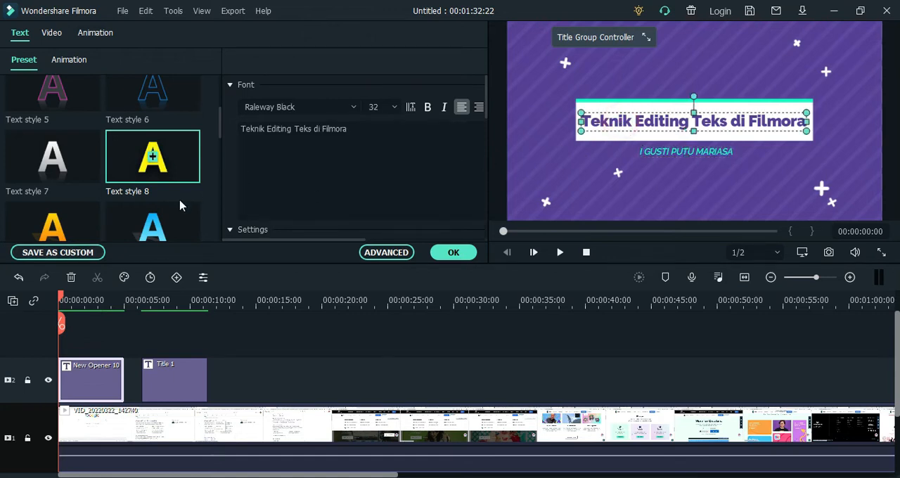
scroll(110, 224, "down", 5)
scroll(109, 223, "up", 7)
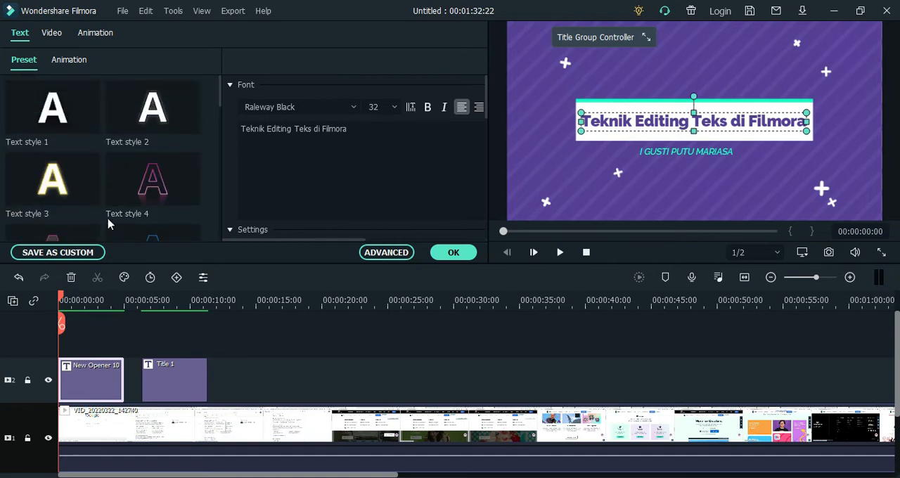
scroll(109, 224, "down", 2)
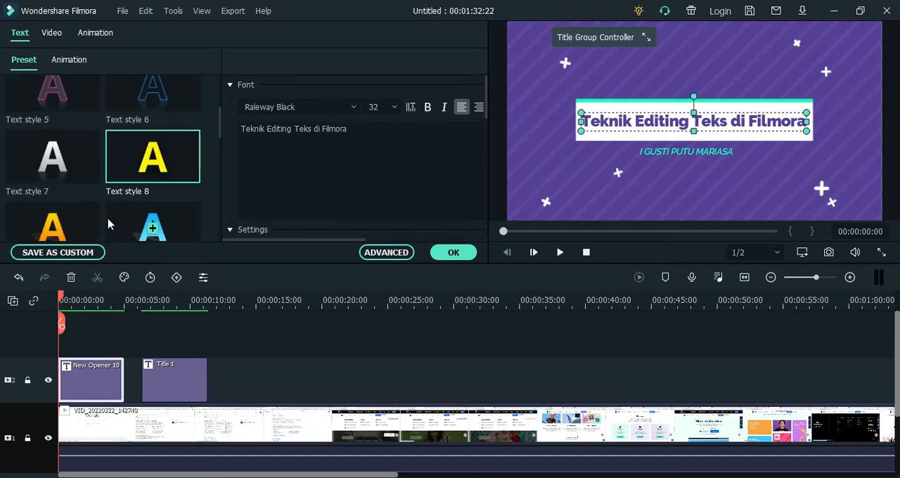
Apply Text style 8 to the opener's main title and Text style 23 to its subtitle
left_click(154, 162)
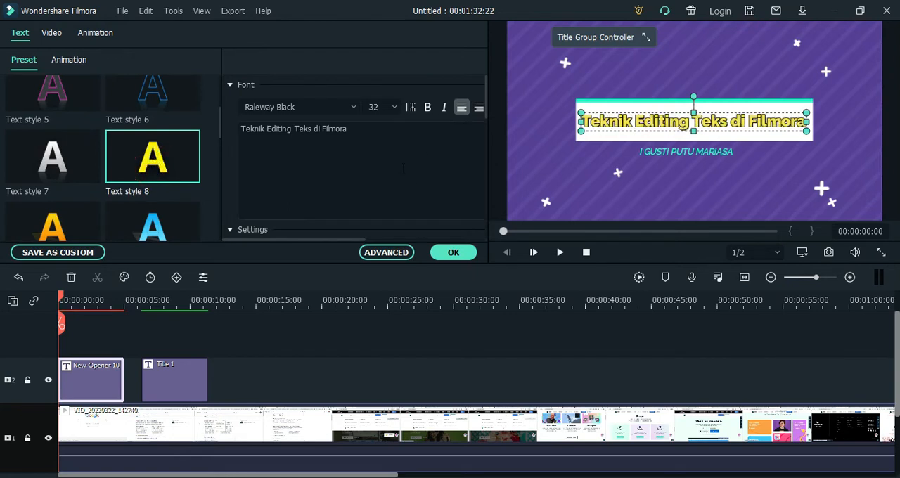
left_click(661, 151)
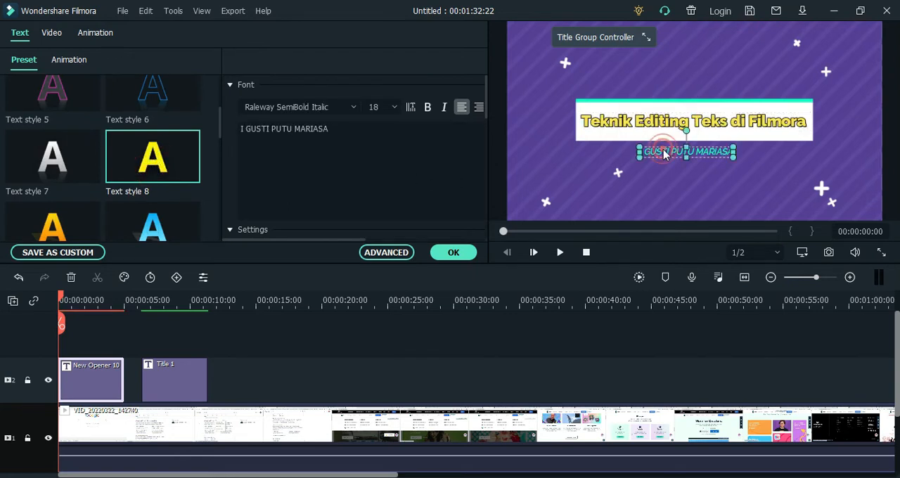
scroll(78, 193, "down", 5)
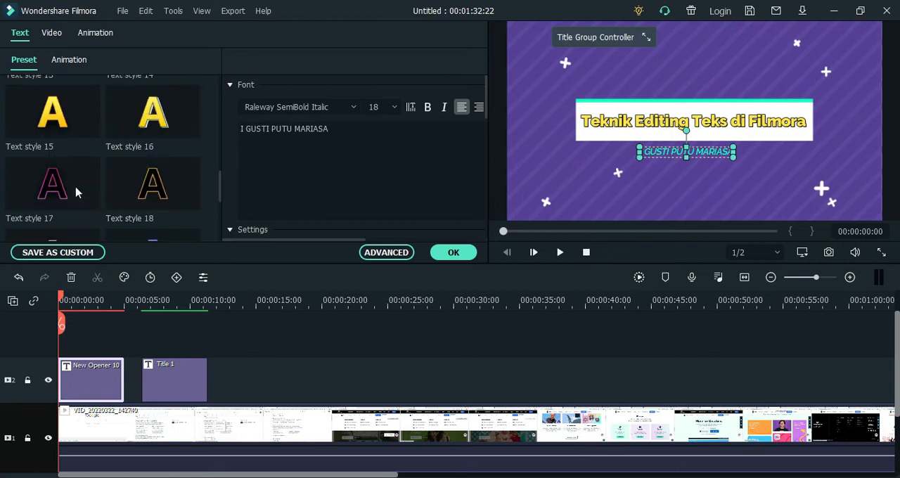
scroll(71, 190, "down", 3)
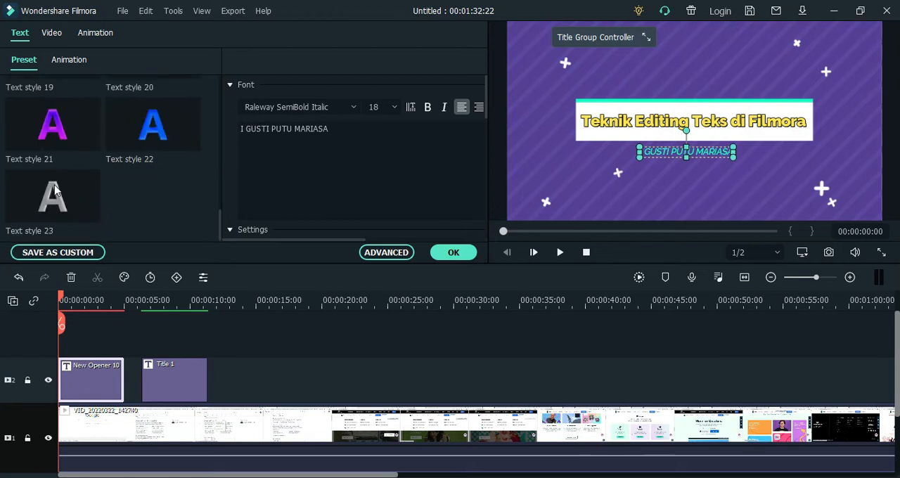
left_click(55, 191)
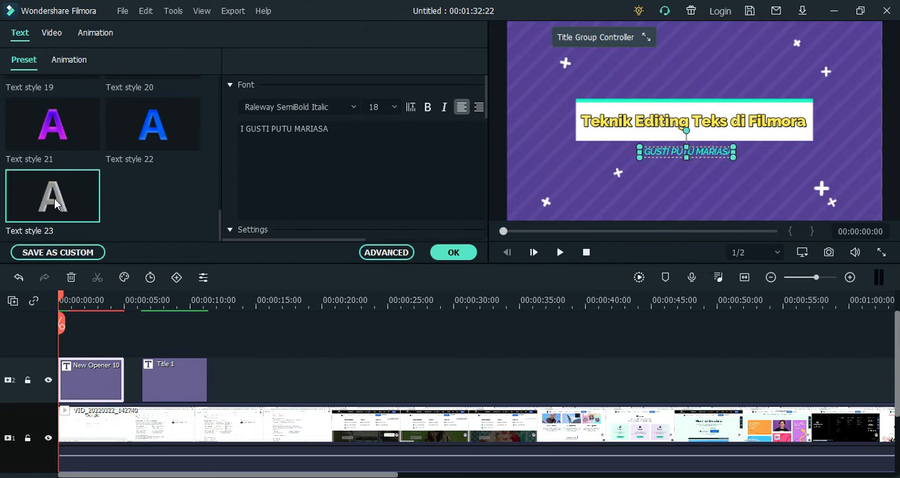
Change the opener subtitle's preset to Text style 7
scroll(69, 180, "up", 10)
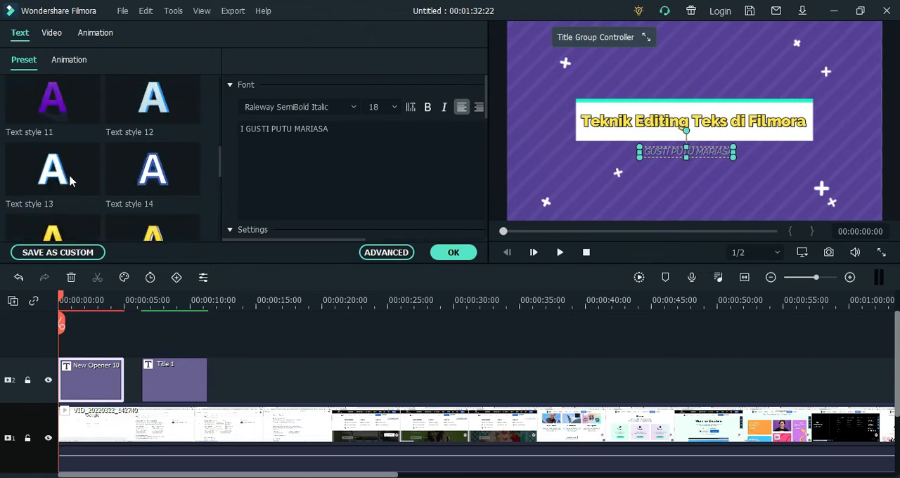
scroll(69, 174, "up", 1)
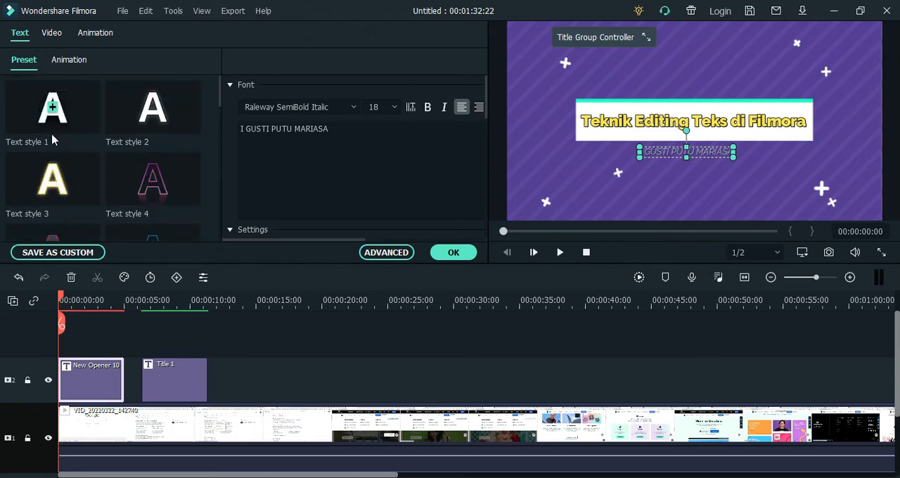
scroll(49, 160, "down", 2)
left_click(51, 160)
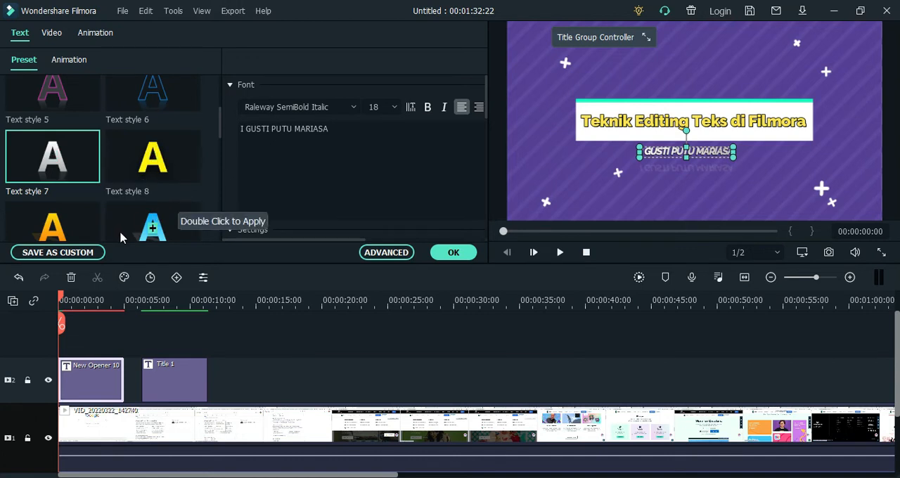
Save the edited opener as a custom title preset named "Opening Custom 1"
left_click(58, 253)
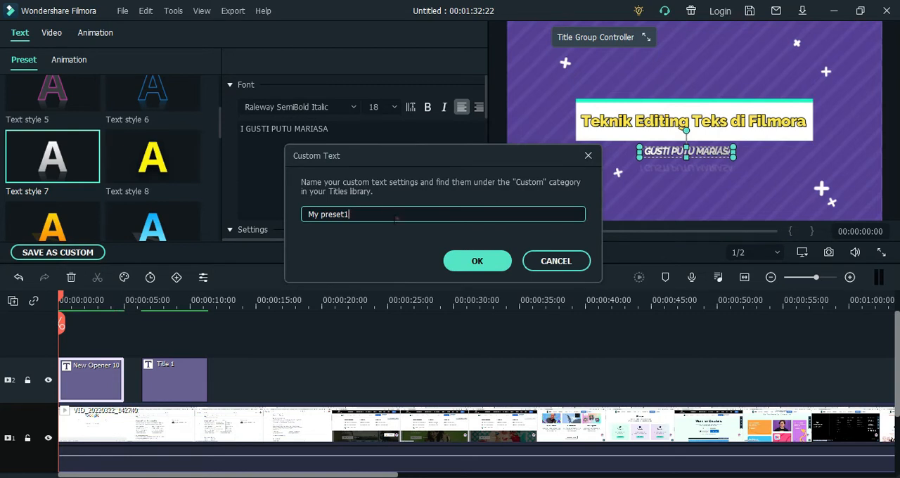
left_click_drag(397, 217, 280, 225)
type("Opening Custom 1")
left_click(467, 261)
left_click(465, 254)
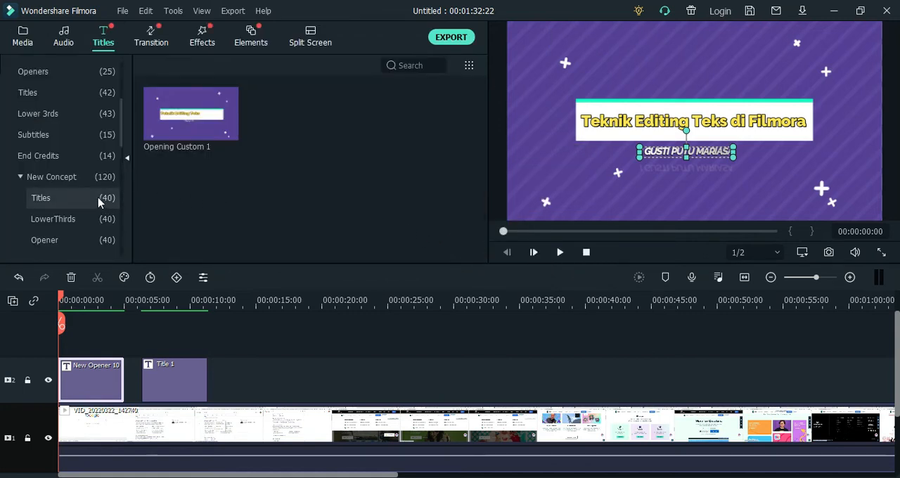
Find the saved Opening Custom 1 title in the Custom category of the titles library and preview it
scroll(64, 164, "up", 3)
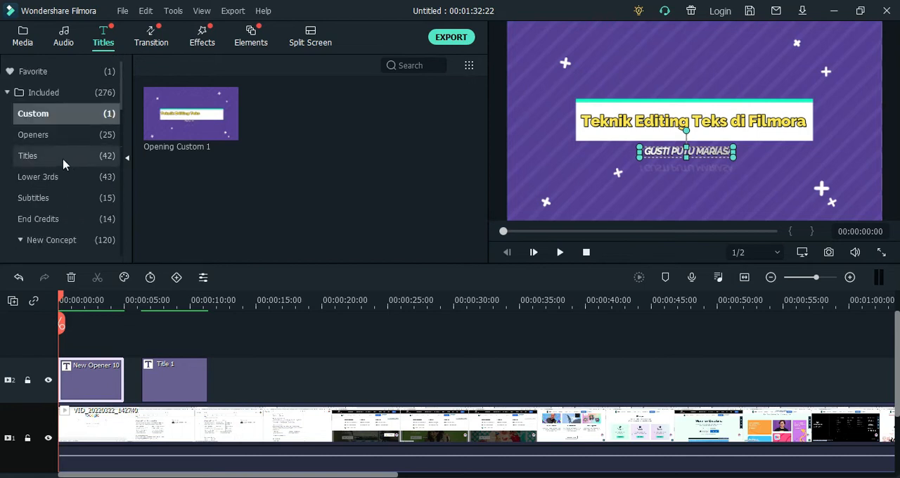
mouse_move(187, 137)
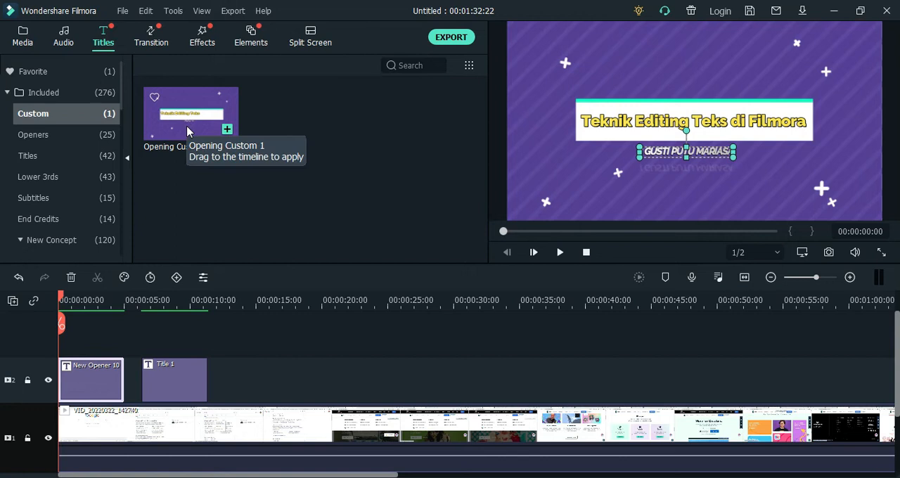
left_click(190, 176)
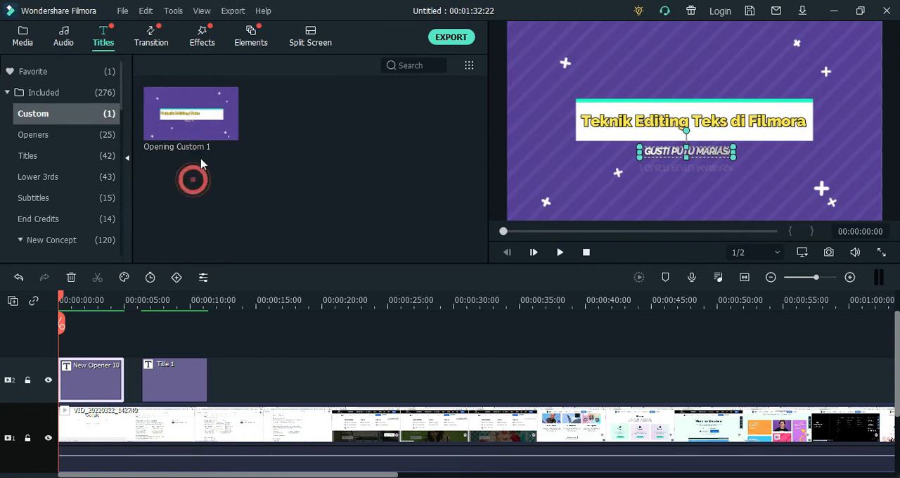
left_click(194, 121)
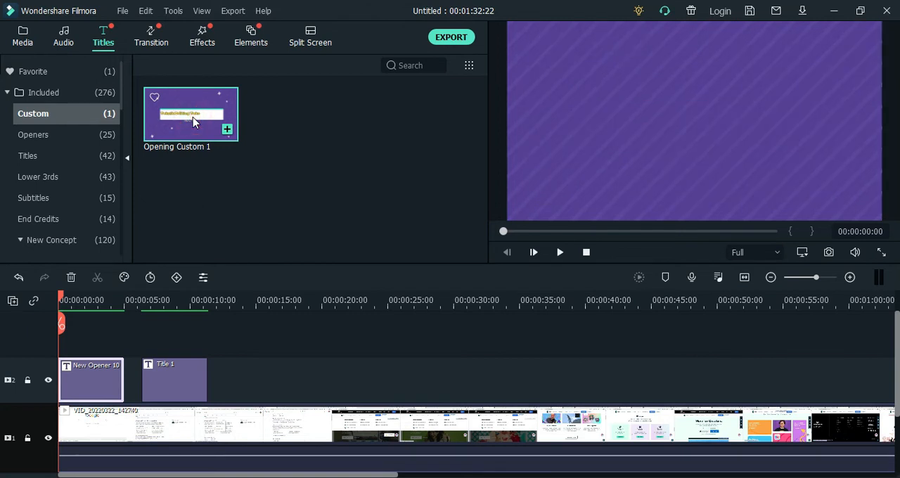
left_click(560, 252)
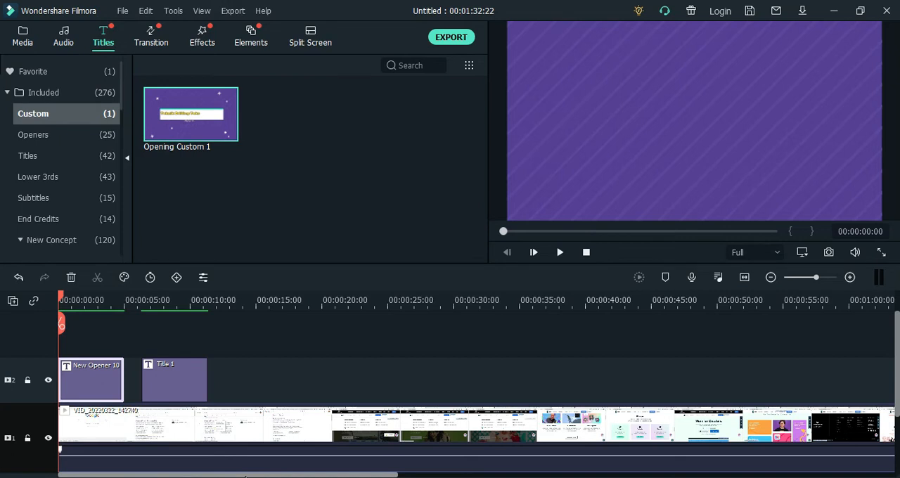
Move the playhead to the end of the video clip, at 00:01:32:19
left_click_drag(243, 471, 563, 473)
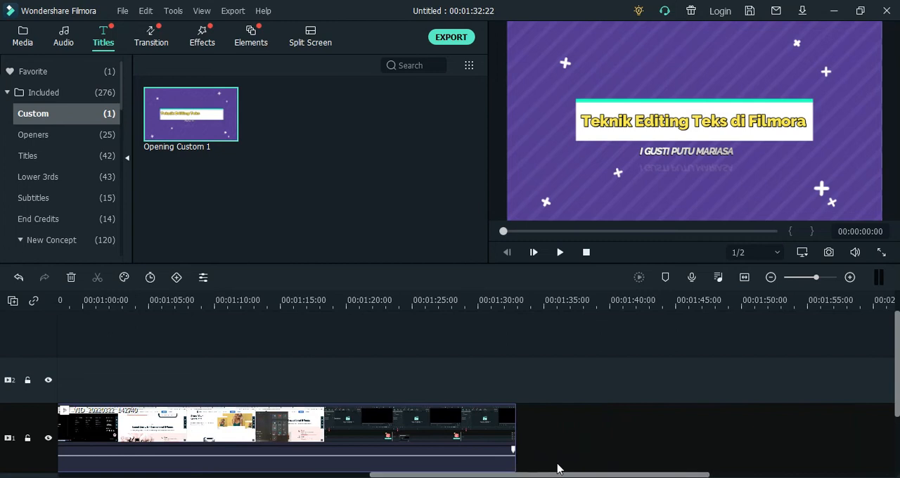
left_click(505, 304)
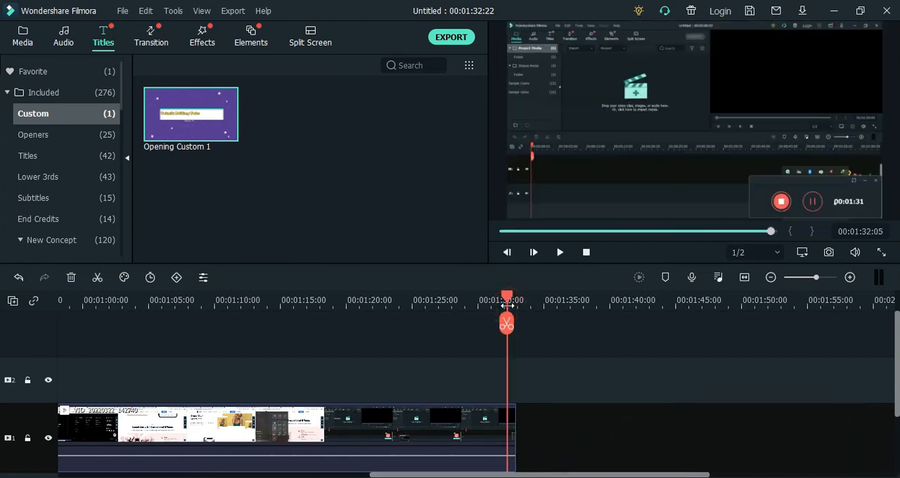
left_click(515, 298)
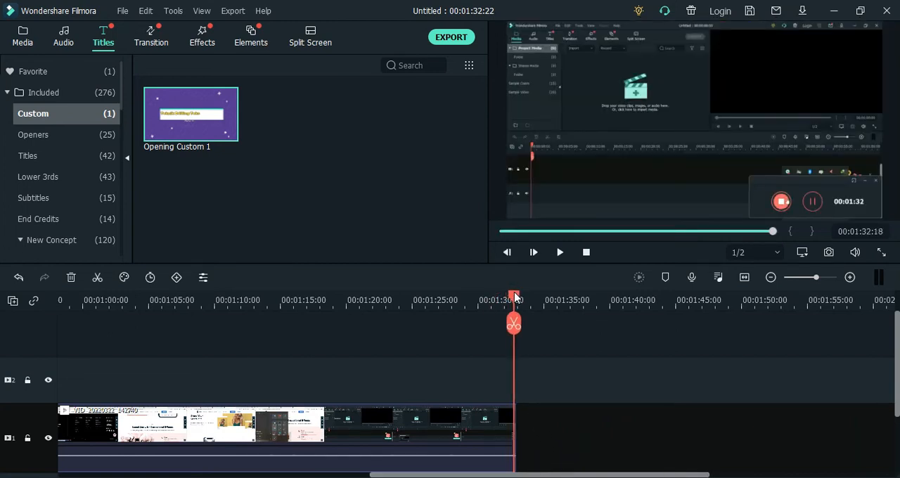
left_click_drag(514, 292, 516, 293)
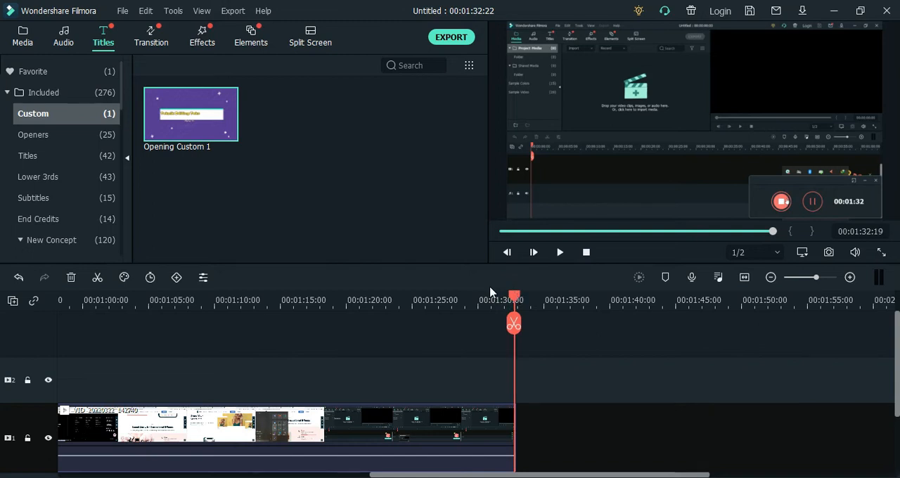
Browse the End Credits titles, preview Credit 13, and add it to track 1 directly after the video clip
left_click(74, 219)
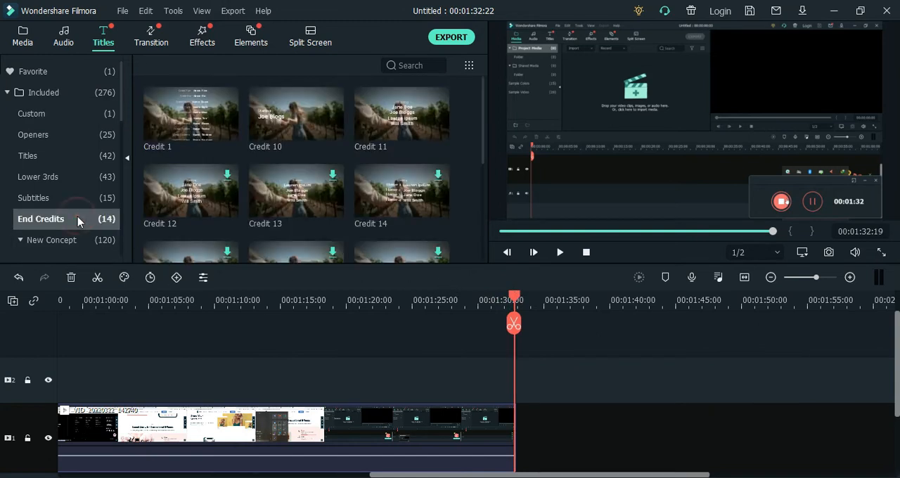
scroll(207, 187, "down", 3)
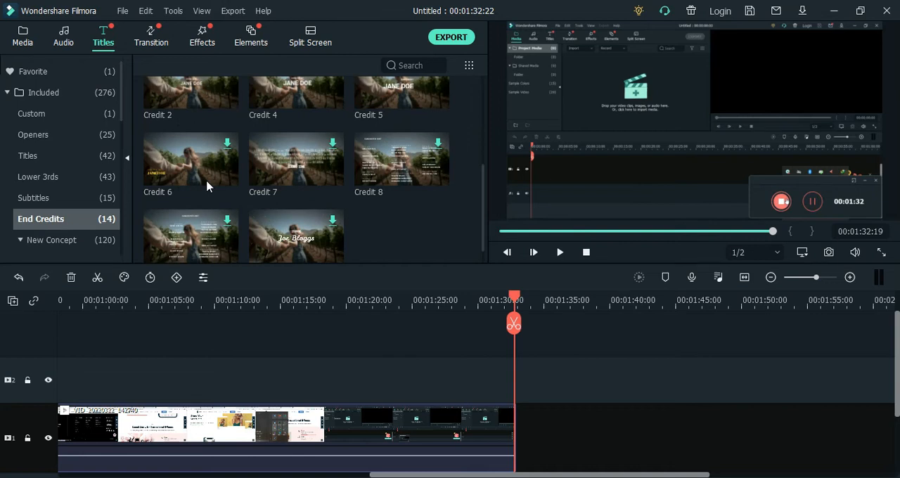
scroll(287, 178, "down", 1)
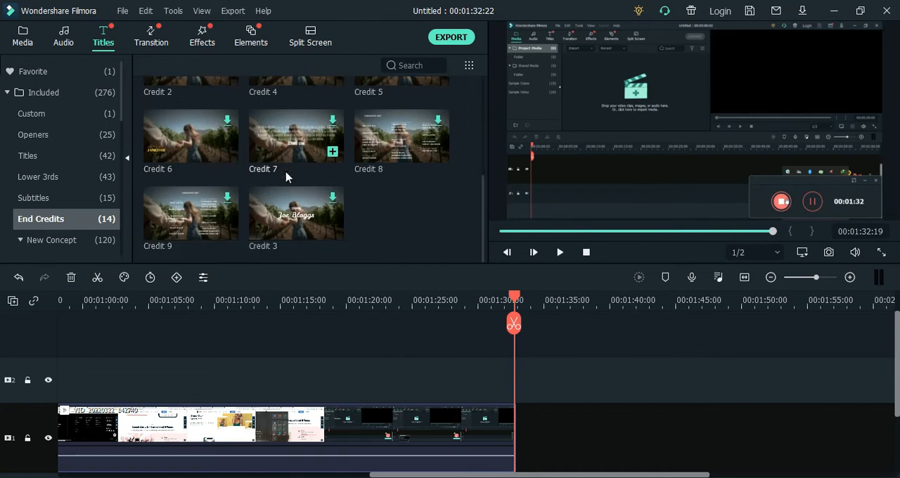
scroll(288, 197, "up", 4)
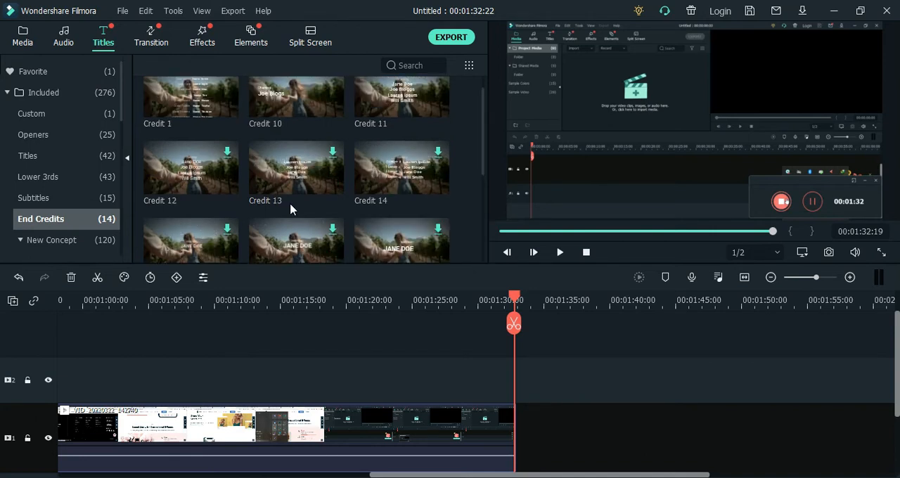
left_click(296, 166)
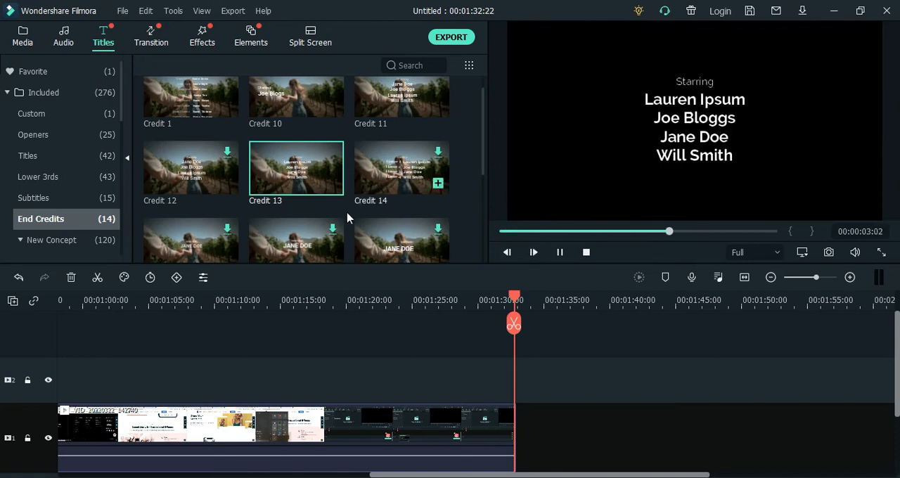
left_click_drag(296, 165, 506, 420)
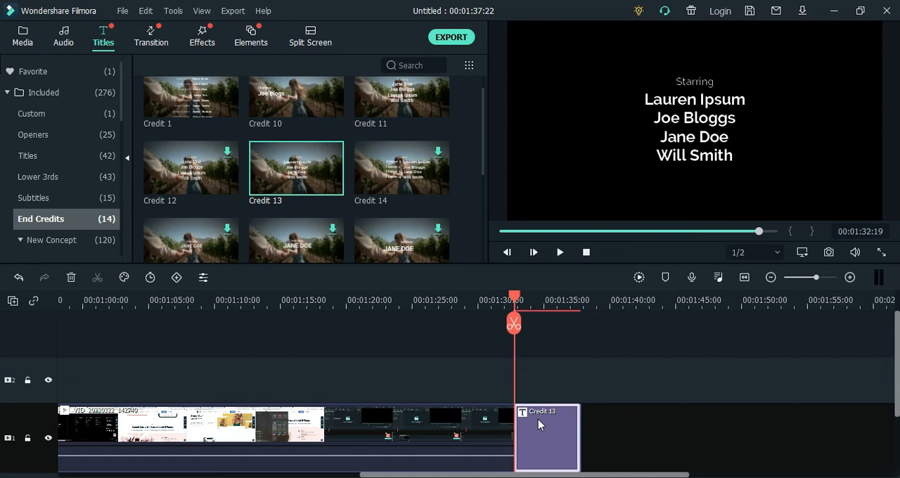
Open the Credit 13 title for editing and replace its "Starring" heading with "Terimakasih"
right_click(538, 420)
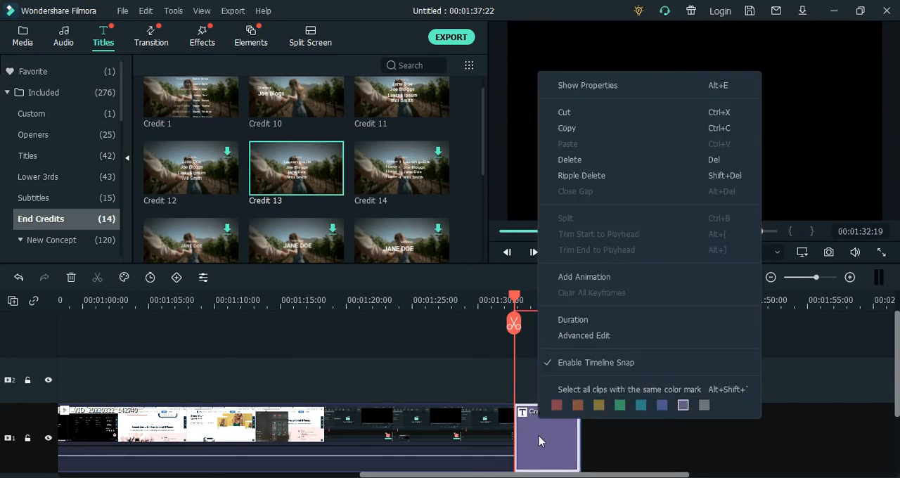
left_click(540, 448)
double_click(540, 445)
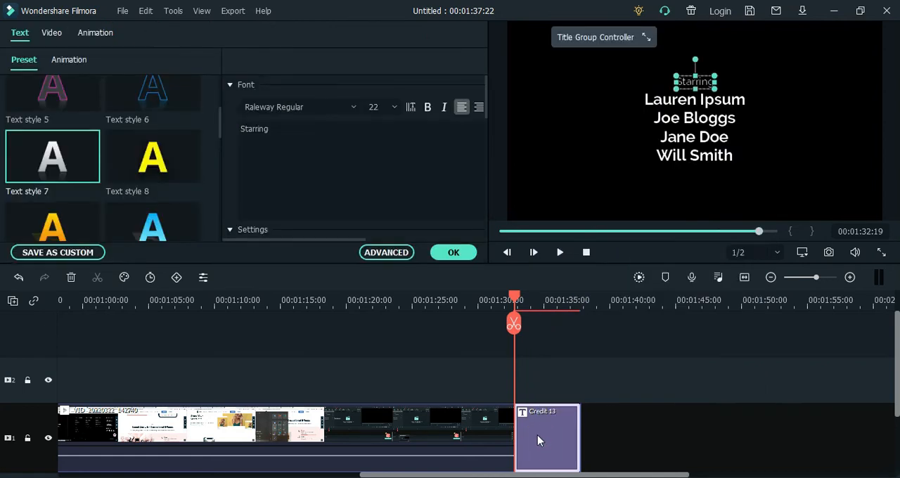
left_click(329, 205)
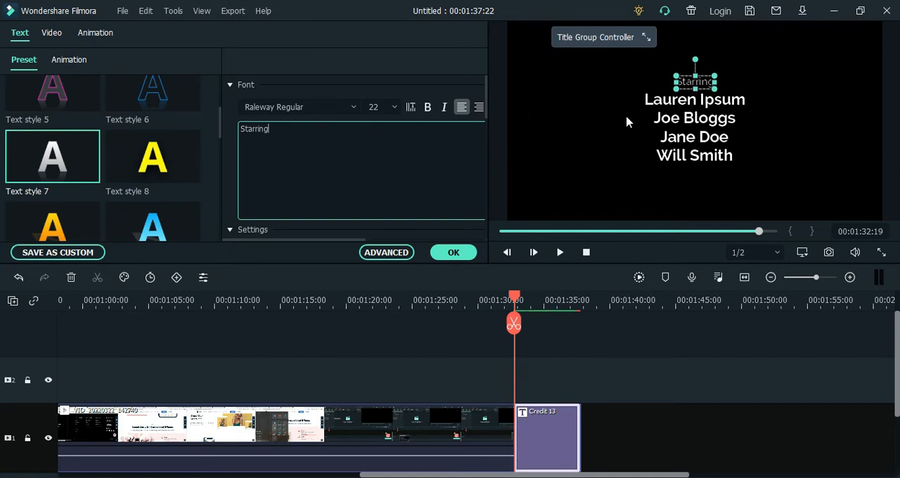
double_click(318, 131)
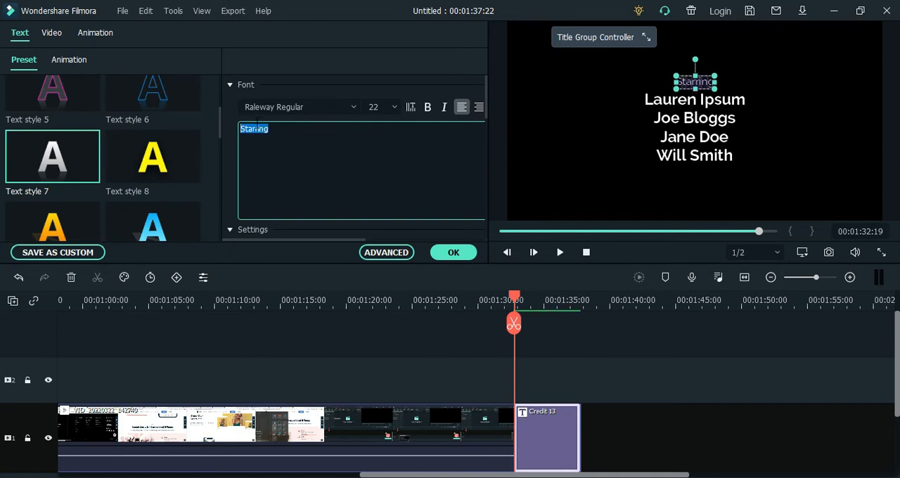
type("Terimaka")
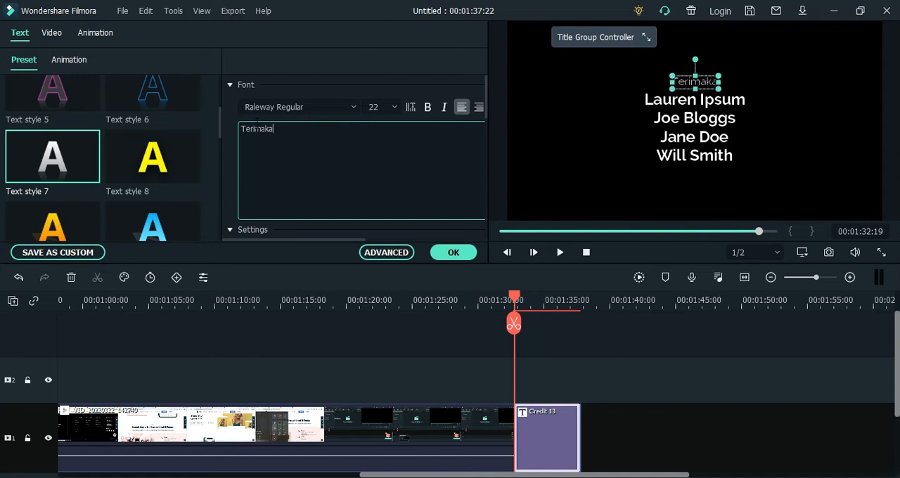
type("sih")
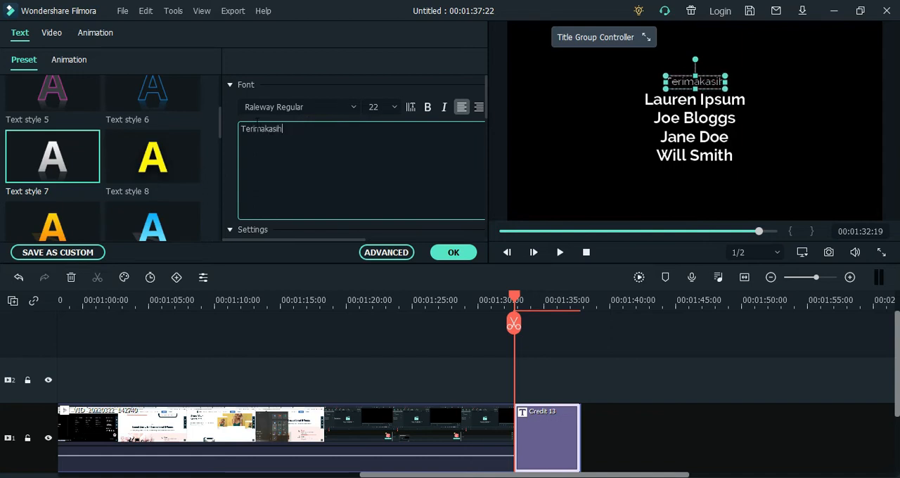
Replace the first placeholder name under the credit's heading with "Ikatan Guru Indonesia"
left_click(686, 100)
left_click(682, 101)
key("ctrl+a")
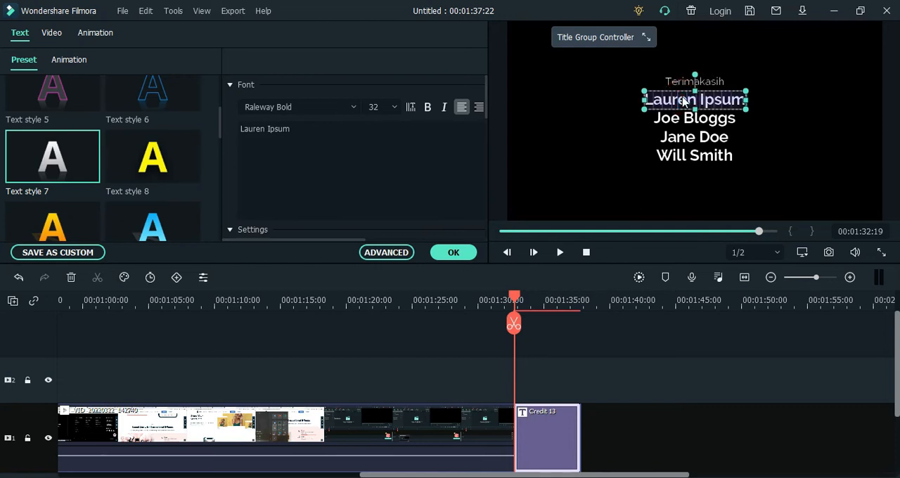
type("Ikata")
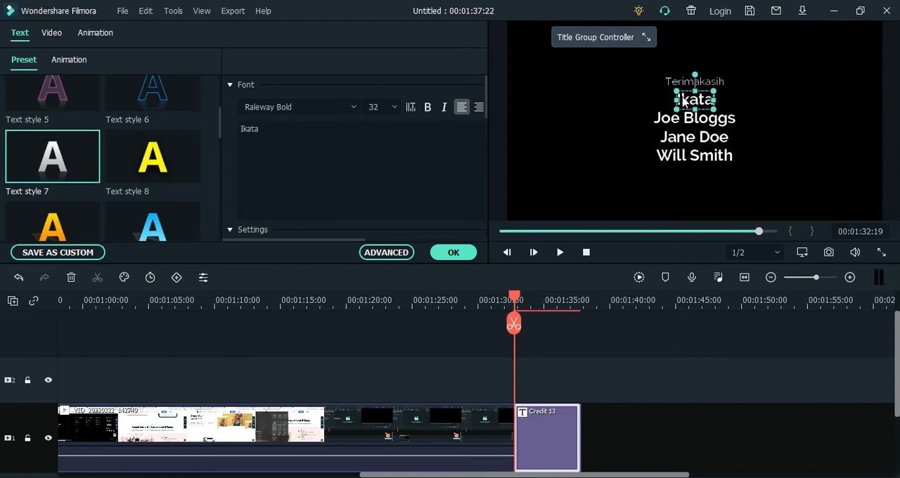
type("n Guru Indonesia")
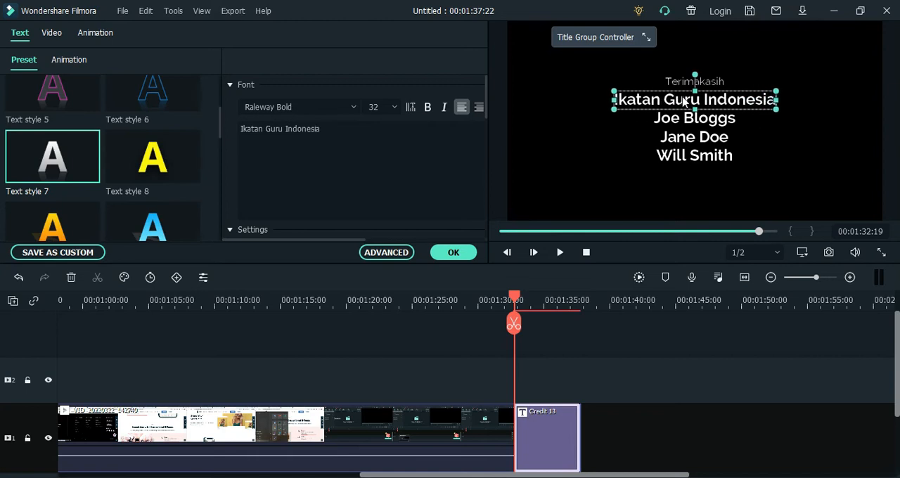
Replace the second placeholder name under the credit's heading with "SMKN 1 Tejakula"
left_click(692, 120)
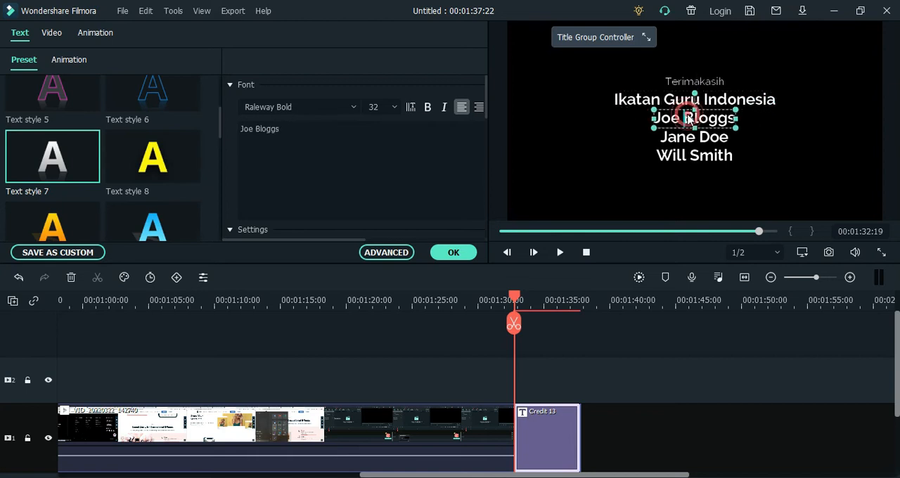
double_click(692, 124)
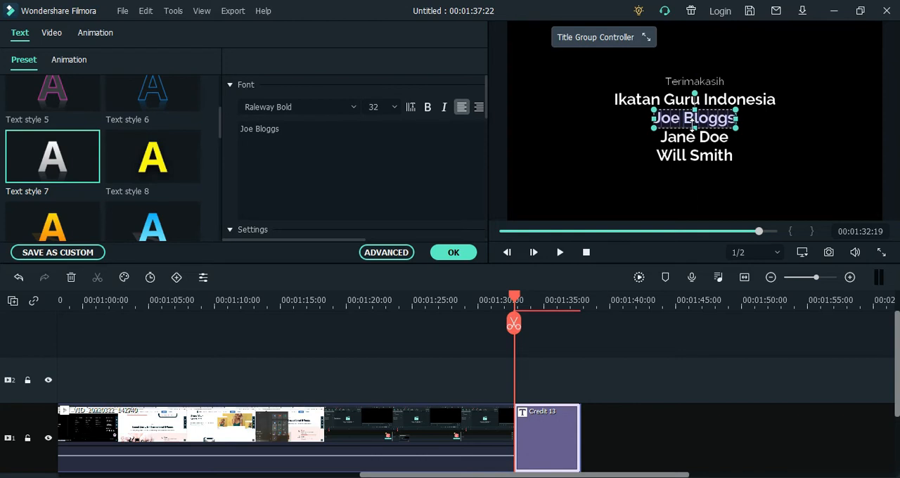
type("SMKN 1 Tejakula")
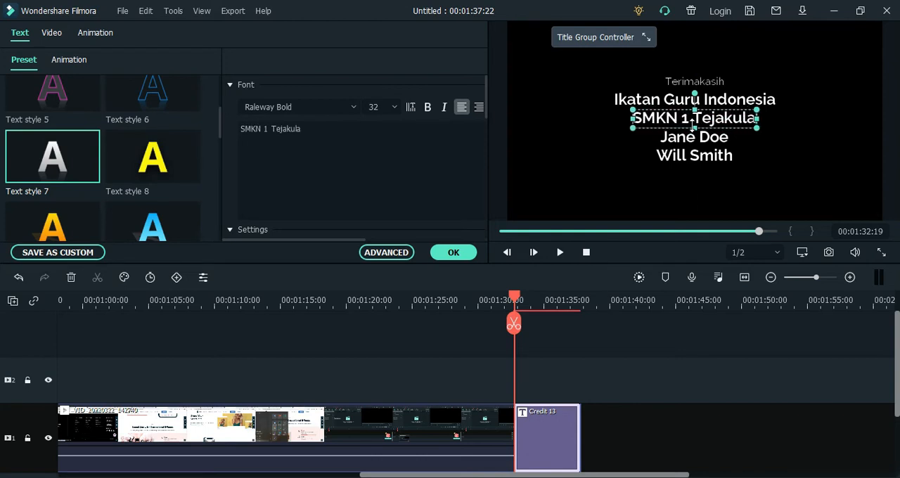
Clear the text of the two remaining placeholder names below "SMKN 1 Tejakula"
left_click(678, 139)
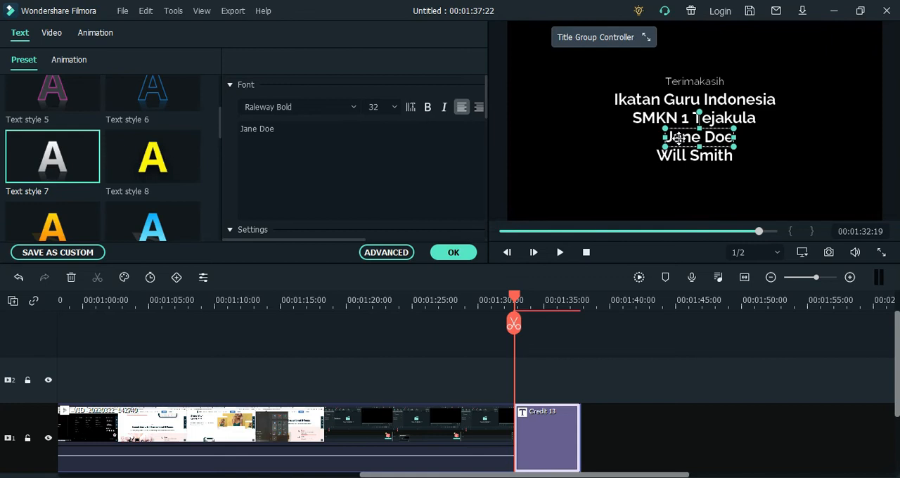
right_click(678, 140)
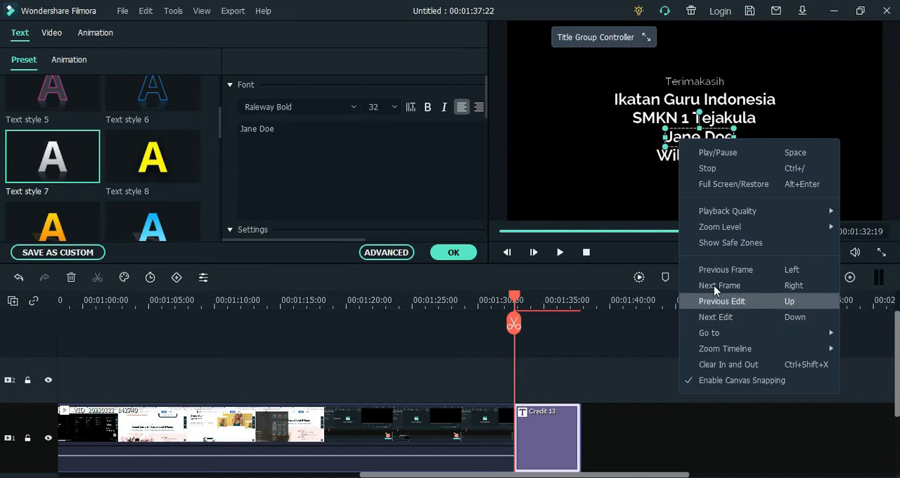
mouse_move(739, 217)
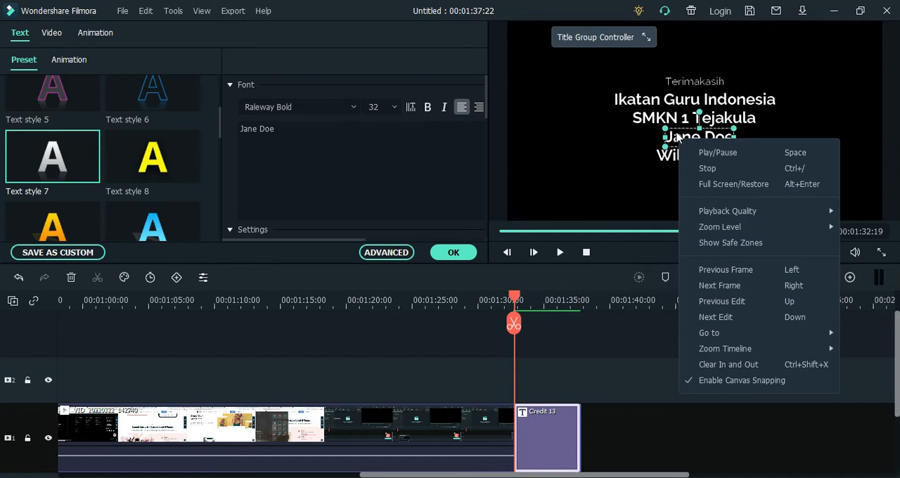
left_click(358, 153)
left_click(352, 137)
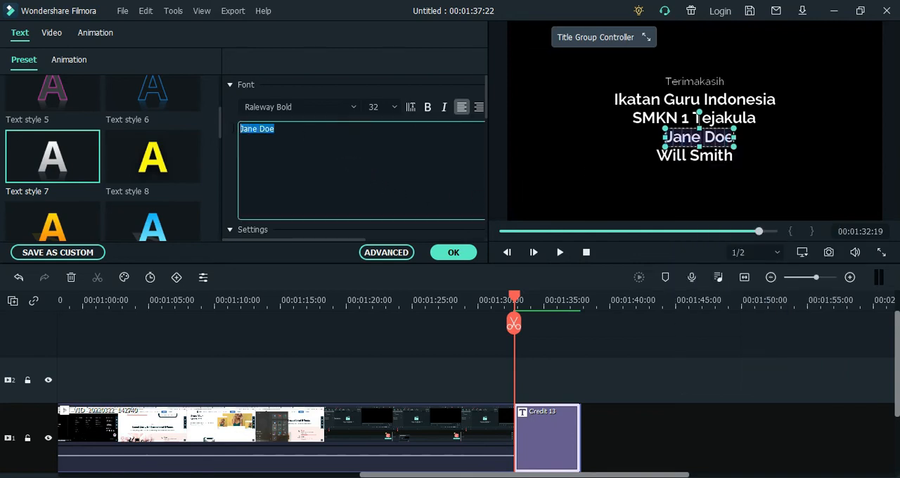
key("BackSpace")
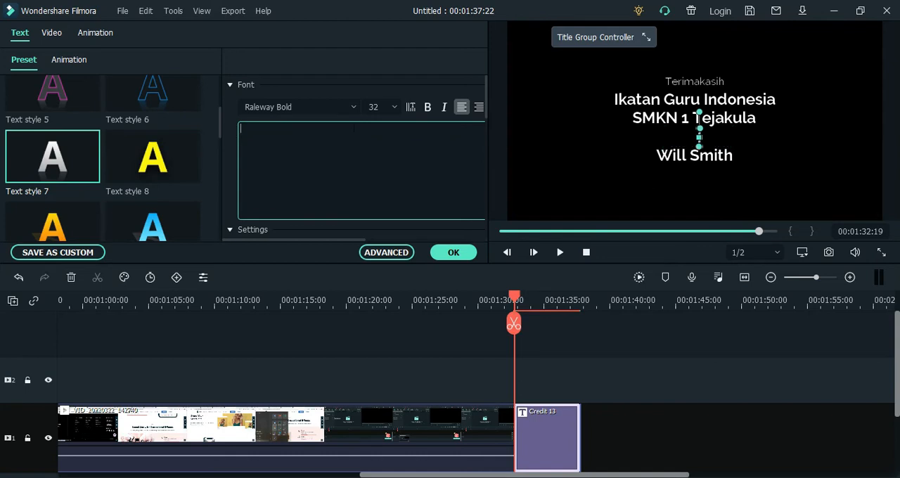
left_click(669, 156)
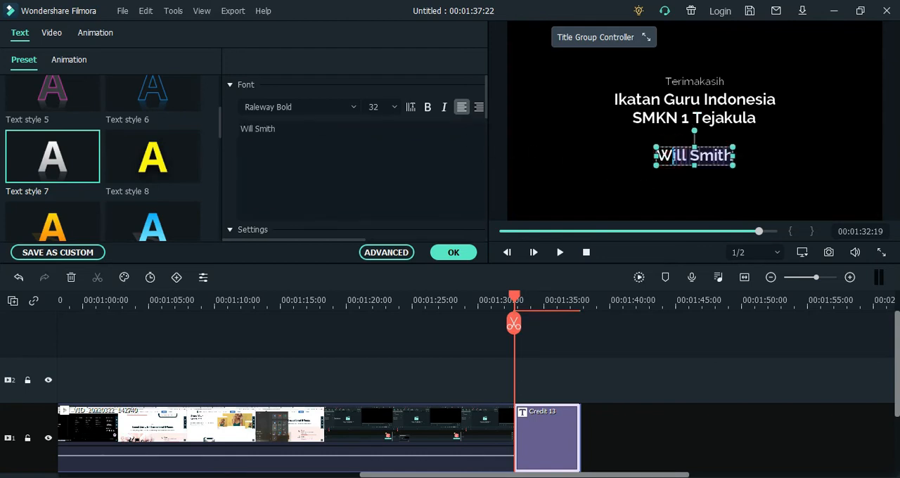
left_click_drag(348, 133, 209, 135)
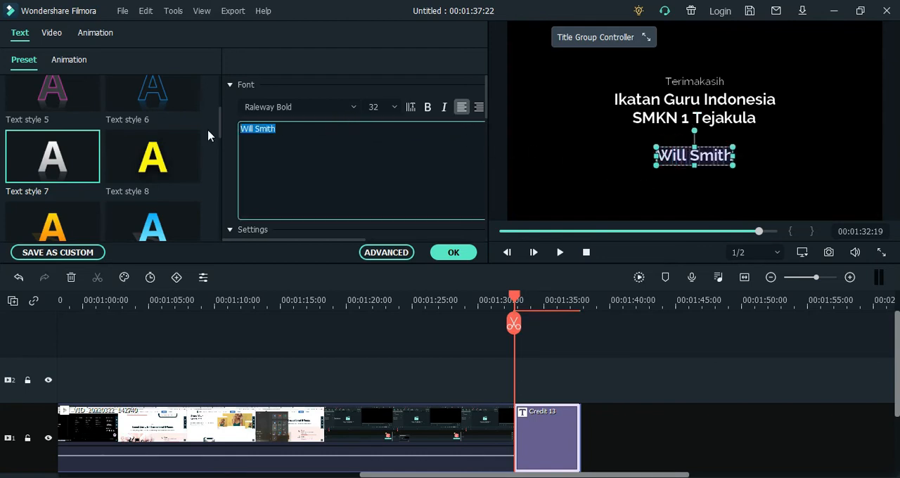
key("BackSpace")
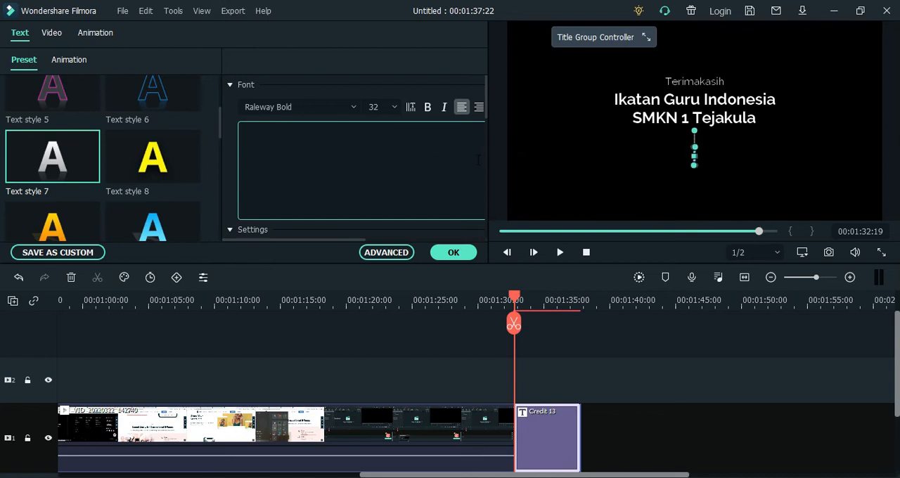
Delete the two empty text layers of Credit 13 in the advanced text editor, preview the title, and apply the changes
left_click(395, 256)
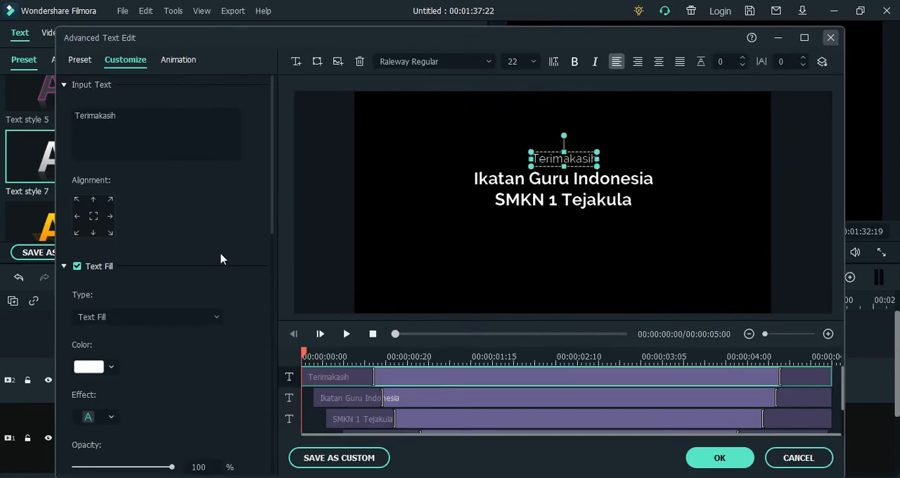
scroll(464, 381, "down", 1)
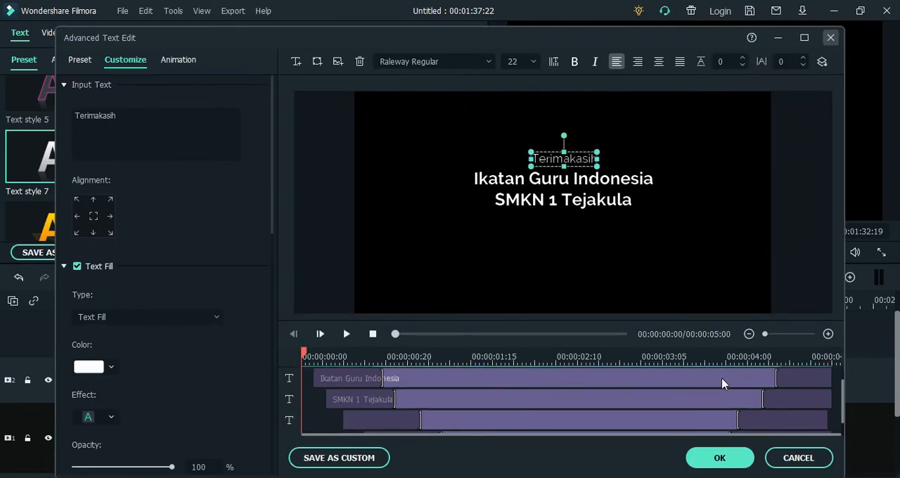
scroll(383, 408, "down", 1)
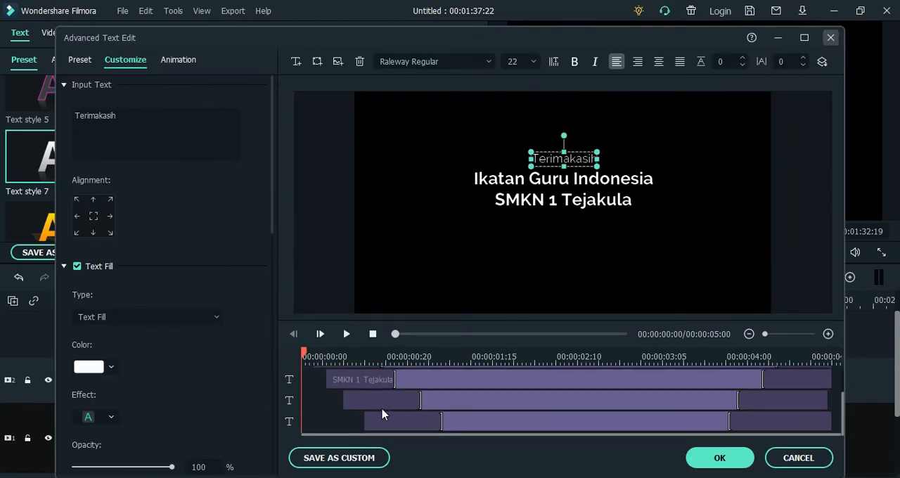
left_click(382, 400)
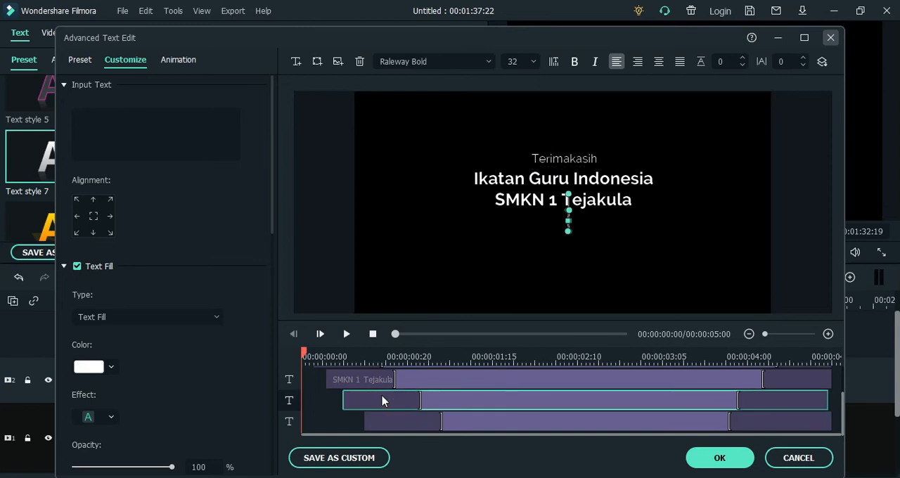
key("Delete")
left_click(394, 420)
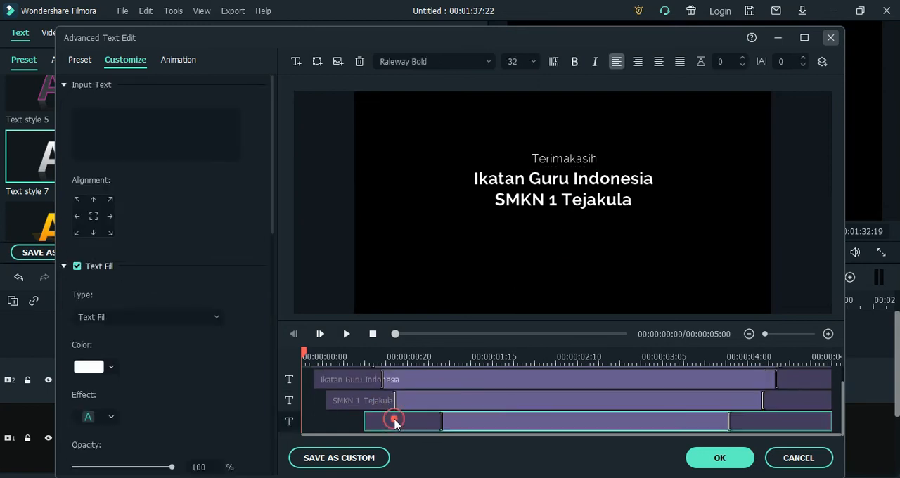
key("Delete")
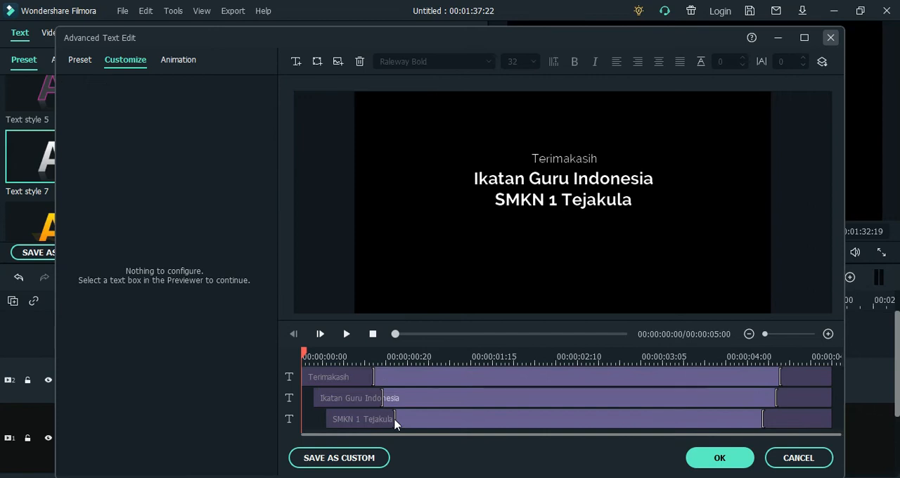
left_click(346, 335)
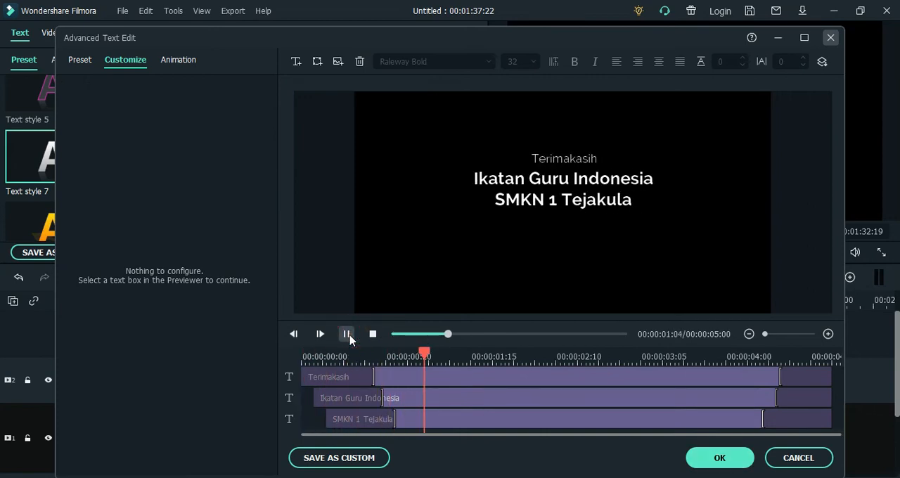
left_click(712, 461)
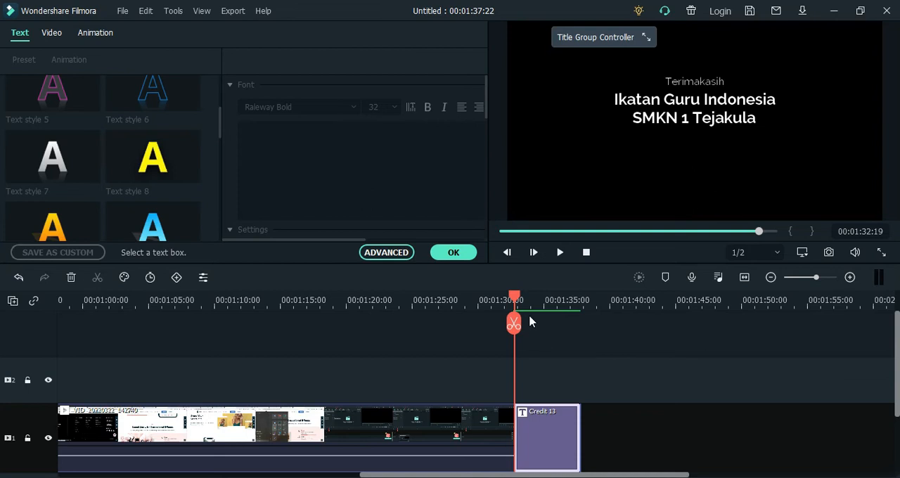
Add the Basic 4 plain text title to track 2 at 00:01:18:09 and move its text up over the video's media area
left_click_drag(515, 298, 325, 315)
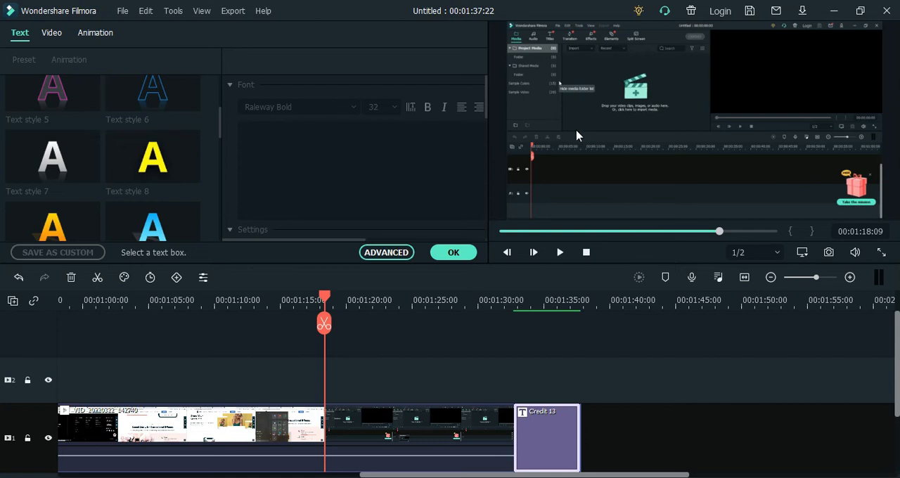
left_click(405, 380)
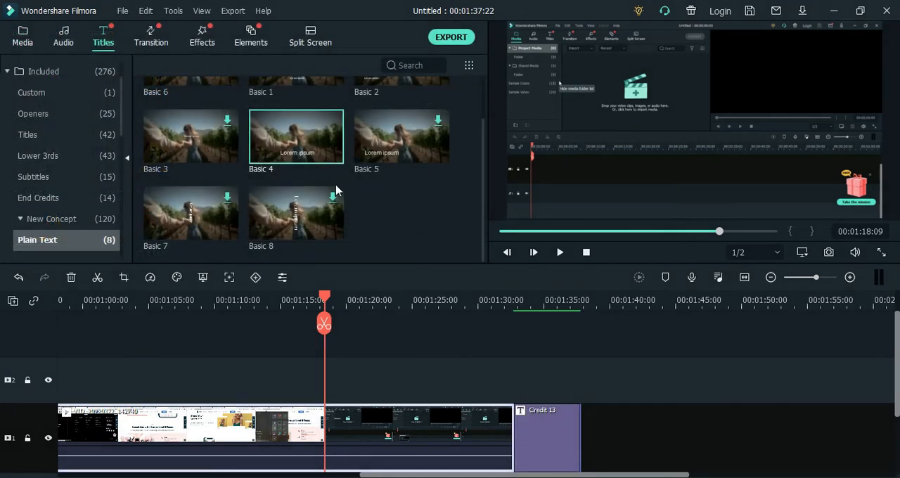
mouse_move(300, 177)
mouse_move(308, 149)
left_click_drag(308, 147, 345, 376)
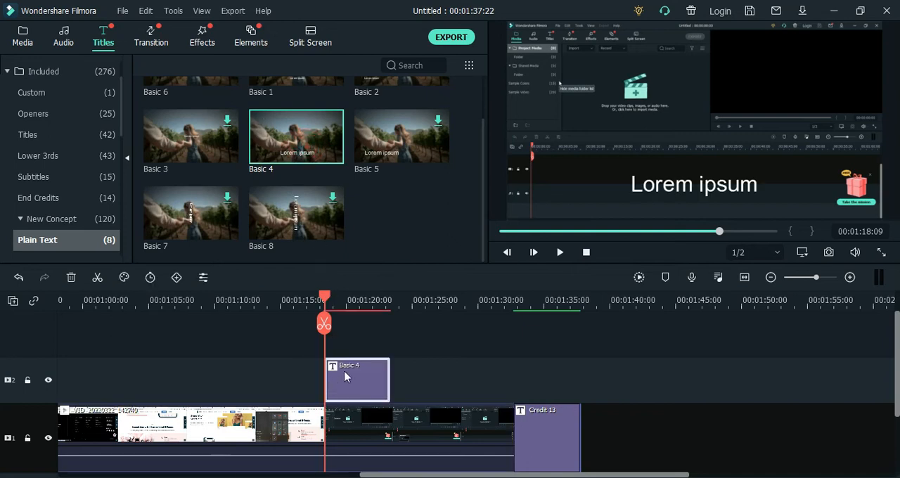
left_click(651, 192)
left_click_drag(658, 187, 575, 120)
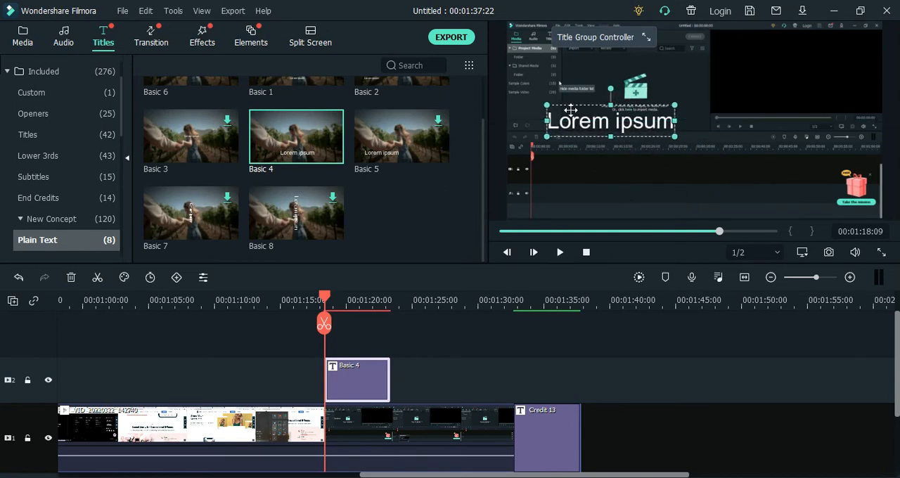
Open the Basic 4 title for editing and replace its "Lorem ipsum" text with "1. Media Panel"
double_click(575, 120)
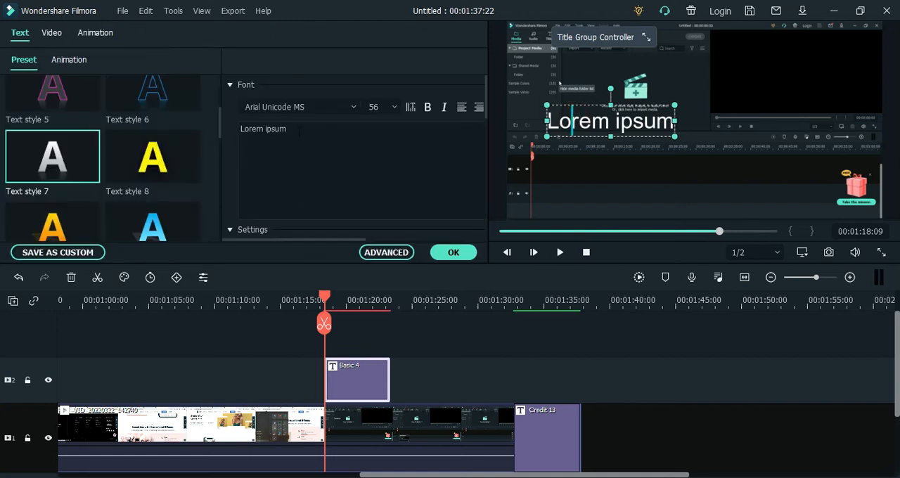
left_click(239, 128)
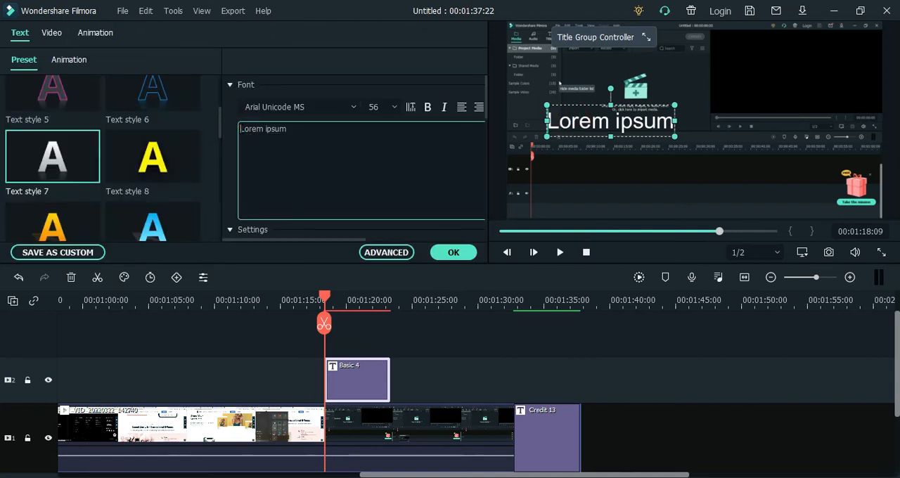
type("1.")
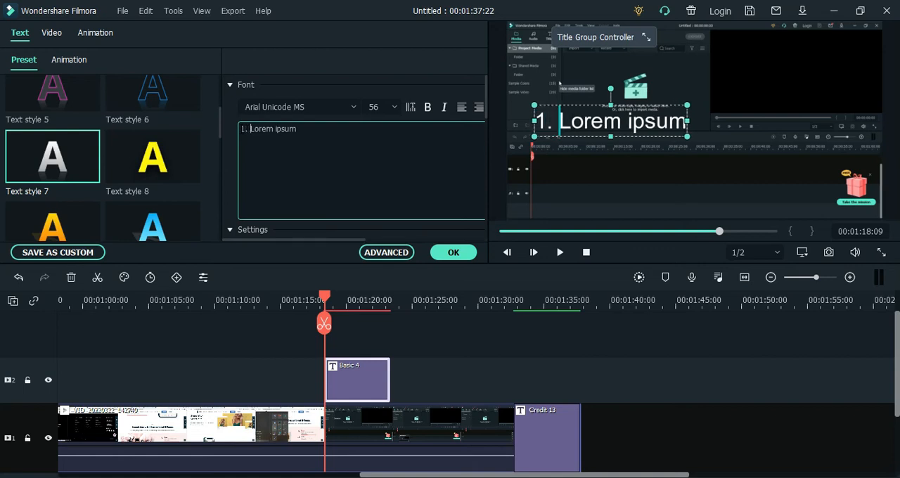
key("Delete")
key("Delete")
key("Delete")
key("Delete")
key("Delete")
key("Delete")
key("Delete")
key("Delete")
key("Delete")
key("Delete")
key("Delete")
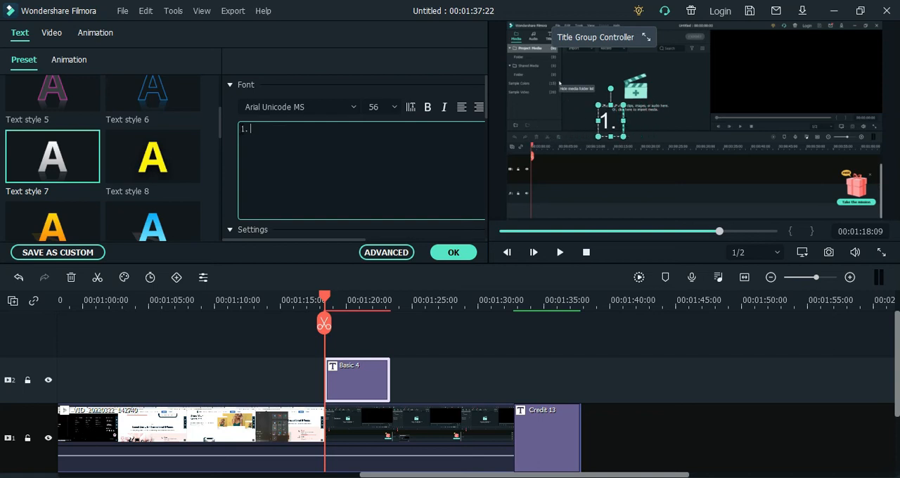
type("Medi")
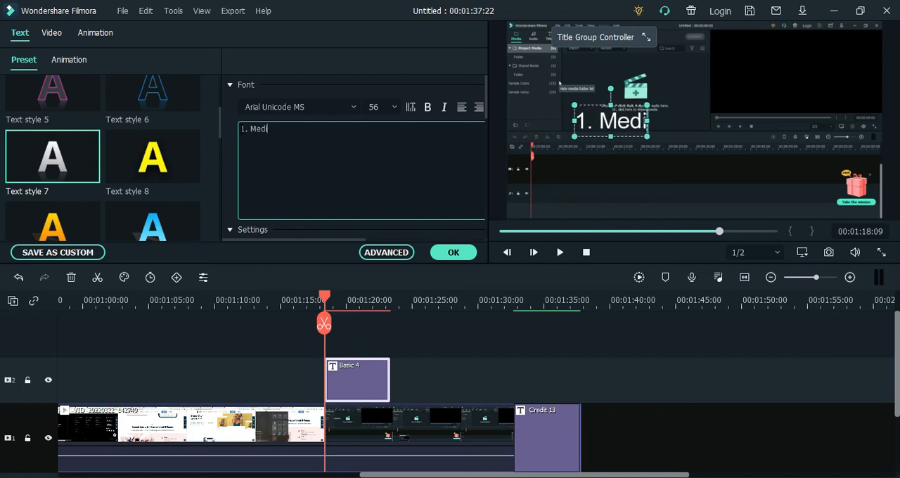
type("a Panel")
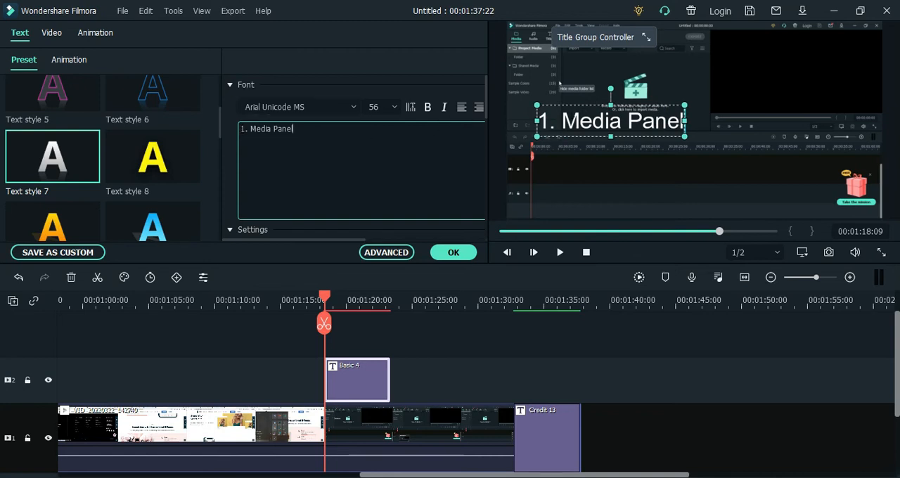
Reduce the font size of the "1. Media Panel" text, trying 14 and settling on 36
left_click(392, 106)
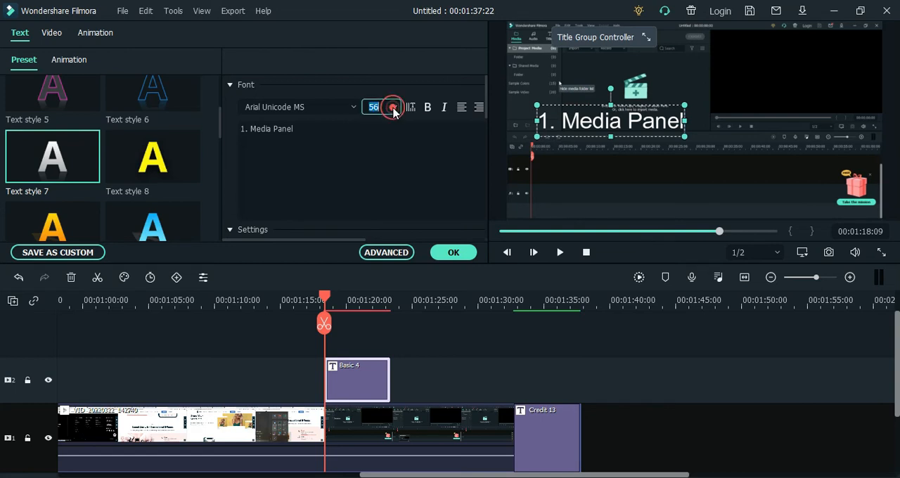
scroll(382, 149, "up", 3)
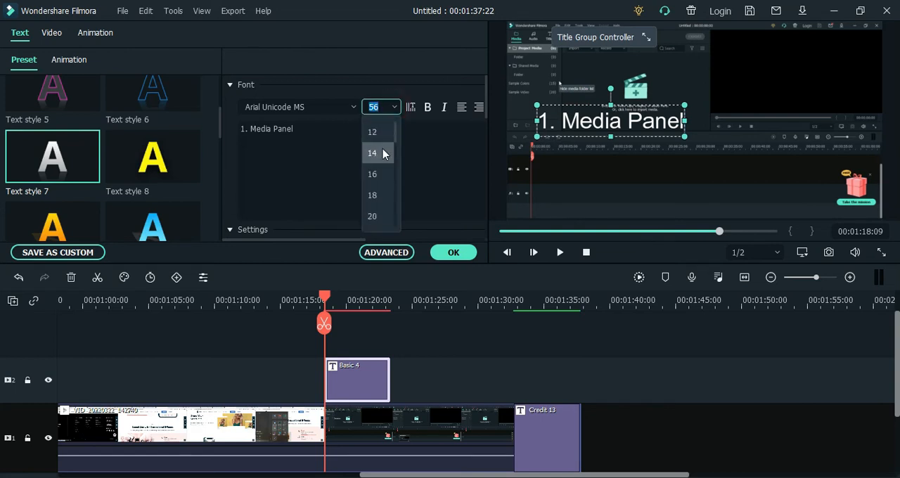
left_click(383, 153)
left_click(395, 108)
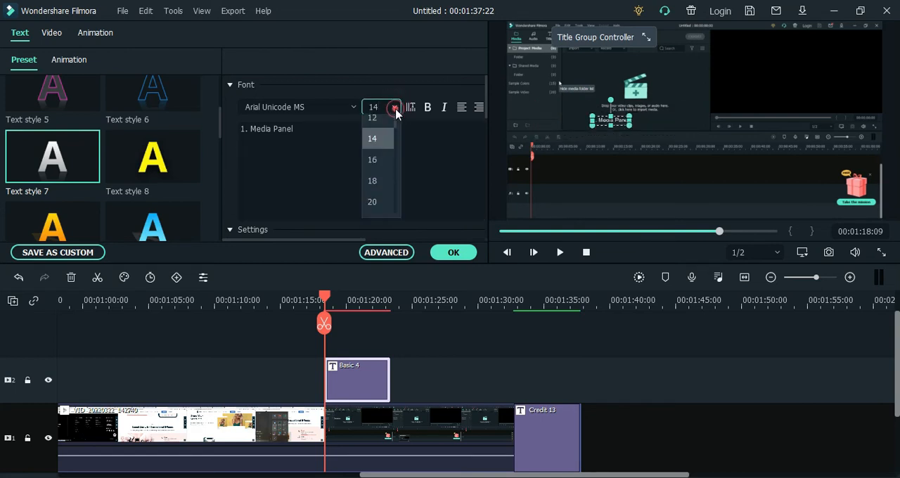
scroll(371, 195, "down", 2)
left_click(376, 196)
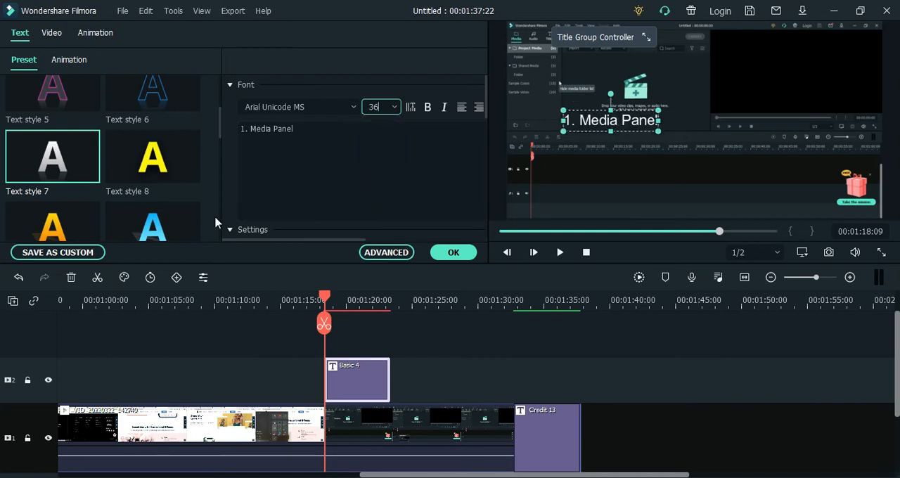
Apply the yellow Text style 8 preset to the "1. Media Panel" text
left_click(172, 161)
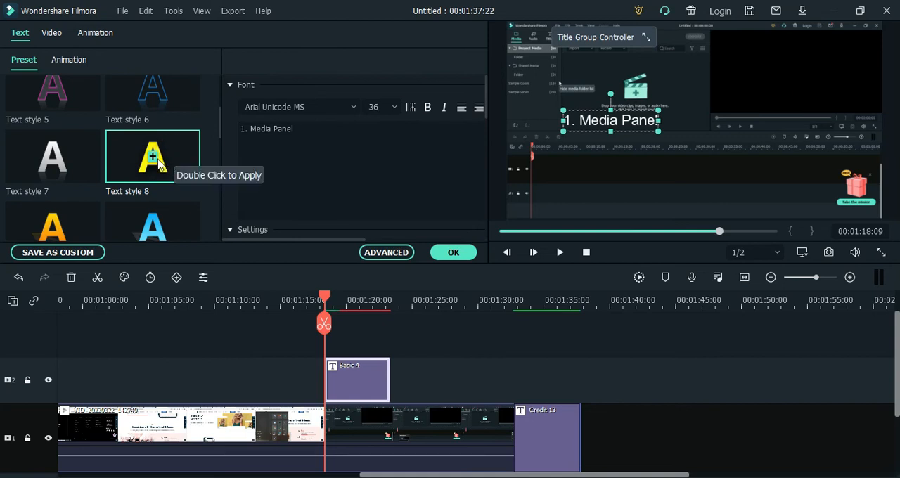
double_click(155, 160)
scroll(97, 93, "down", 5)
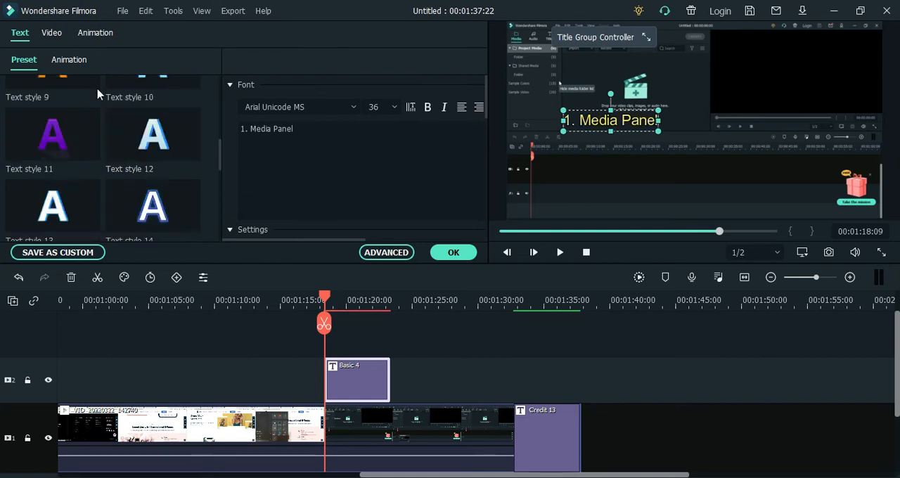
Apply the Left Dir Insert animation to the "1. Media Panel" text
scroll(98, 94, "down", 1)
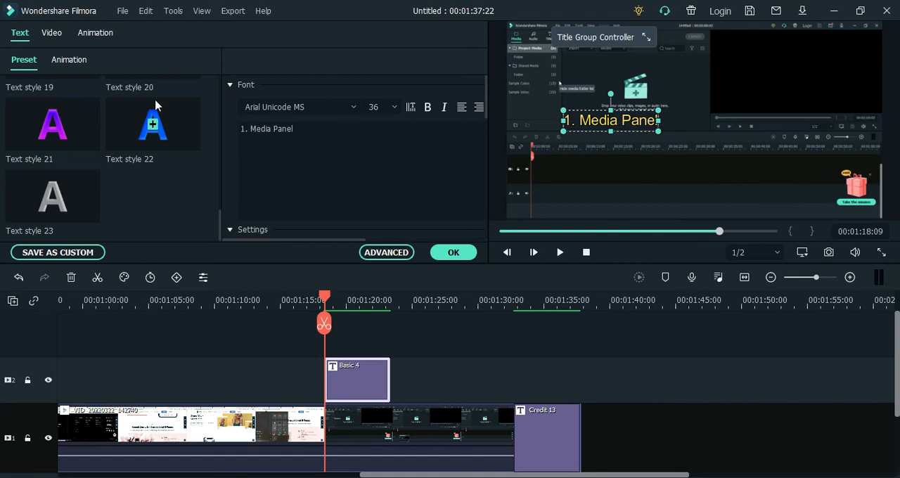
left_click(82, 64)
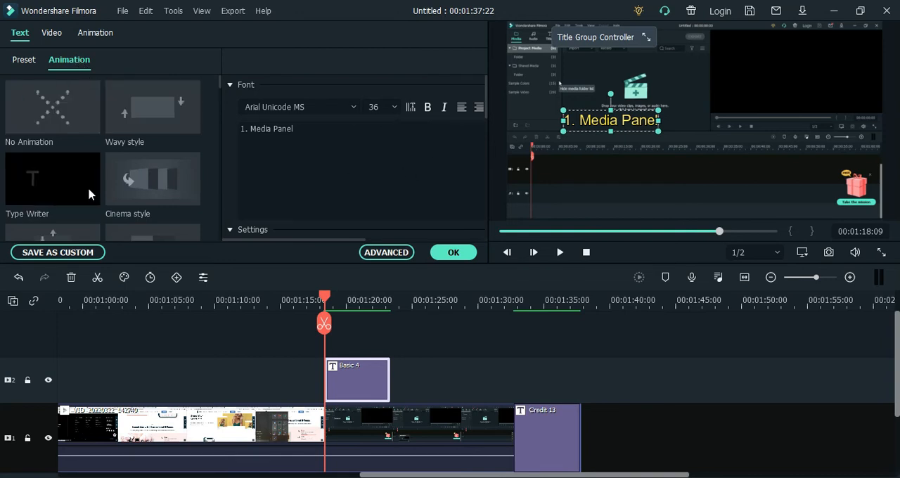
scroll(155, 177, "down", 3)
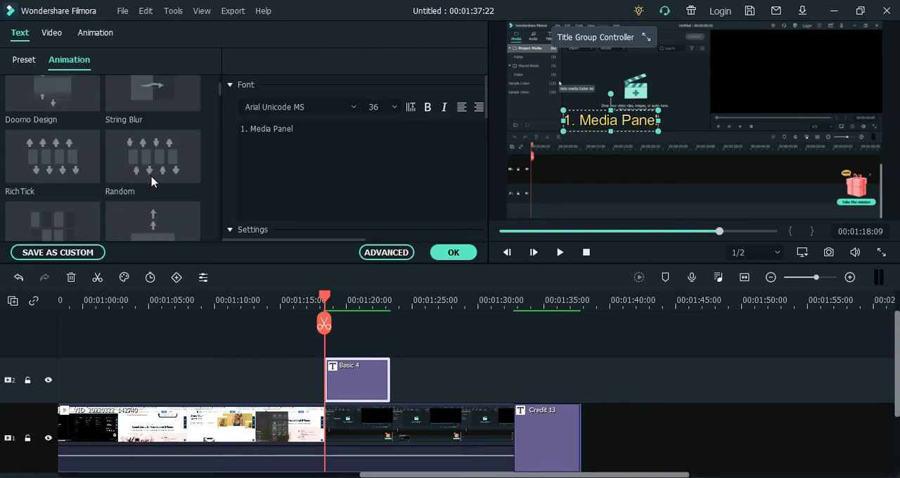
scroll(151, 183, "down", 2)
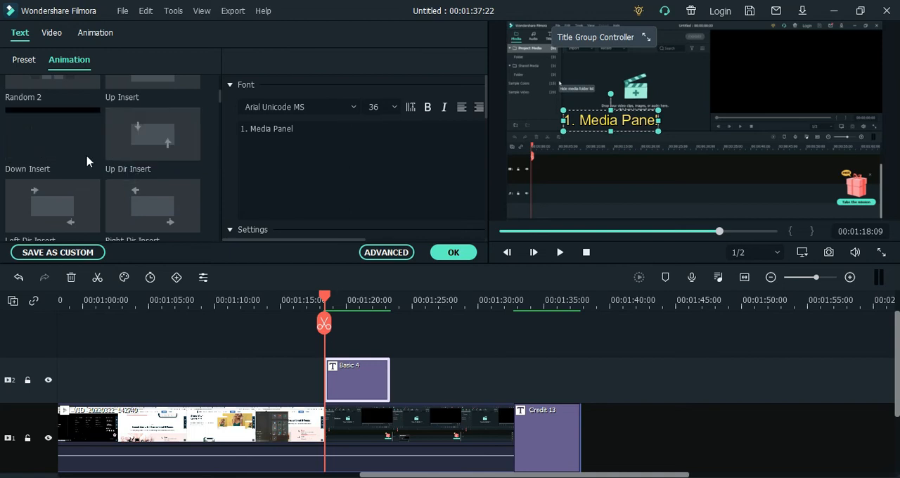
left_click(69, 204)
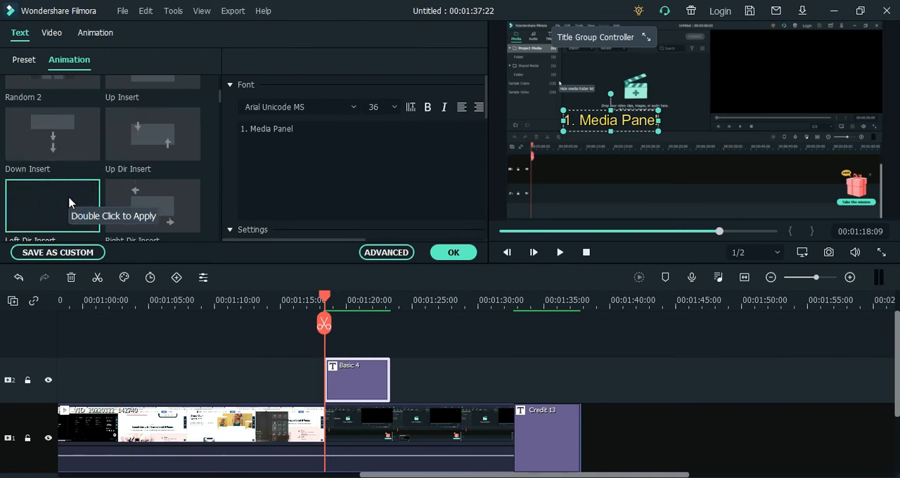
double_click(69, 203)
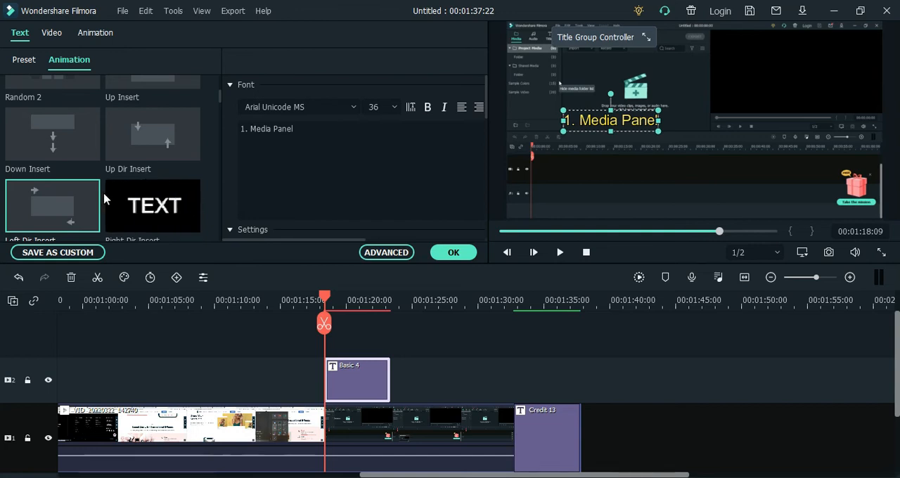
Try the Pixelate animation on the "1. Media Panel" text, settle on the Push animation and confirm the title edits
scroll(84, 202, "down", 3)
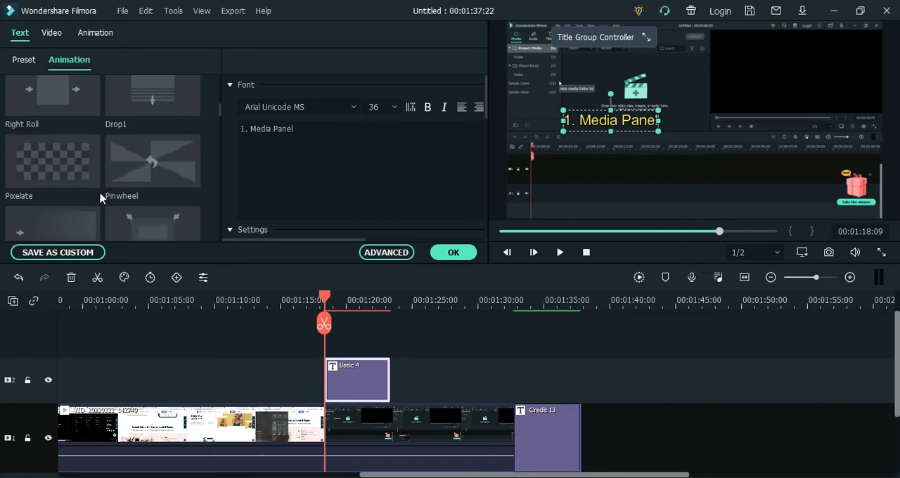
left_click(62, 167)
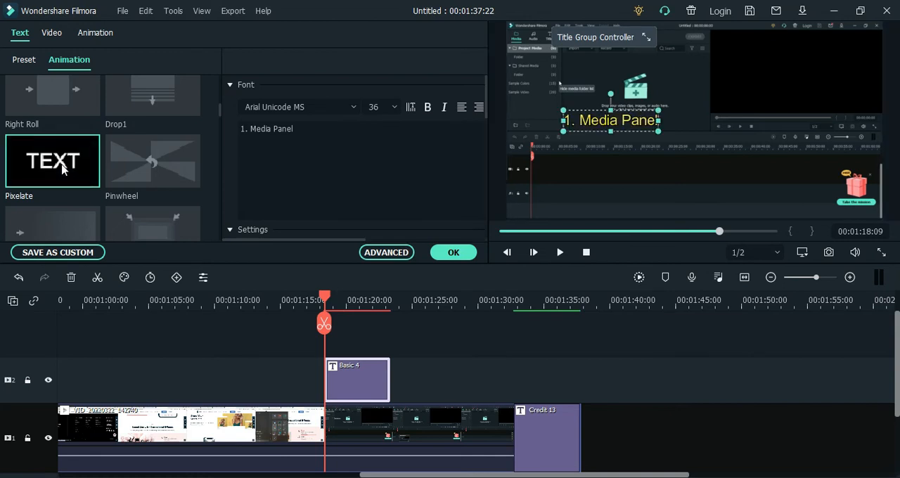
scroll(70, 169, "down", 2)
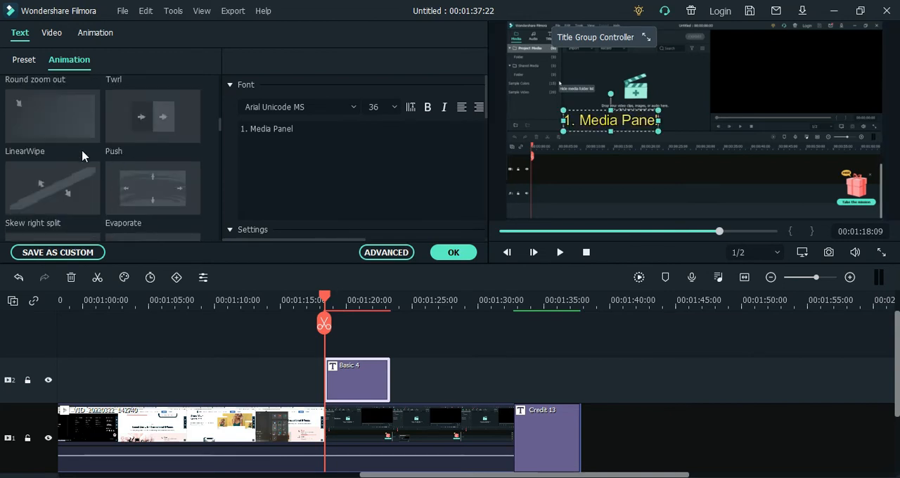
left_click(133, 135)
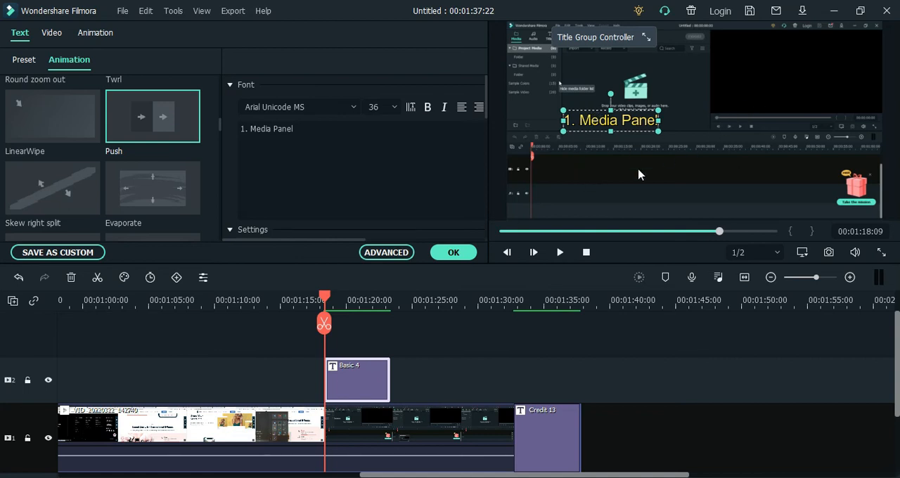
left_click(443, 257)
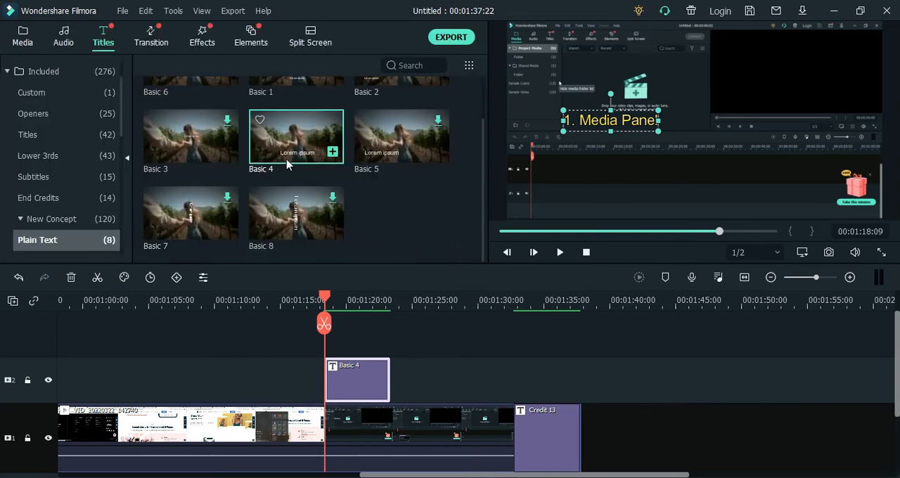
Add a second Basic 4 title directly after the first on track 2 and replace its text with "2. Player View"
left_click_drag(288, 148, 404, 381)
double_click(401, 379)
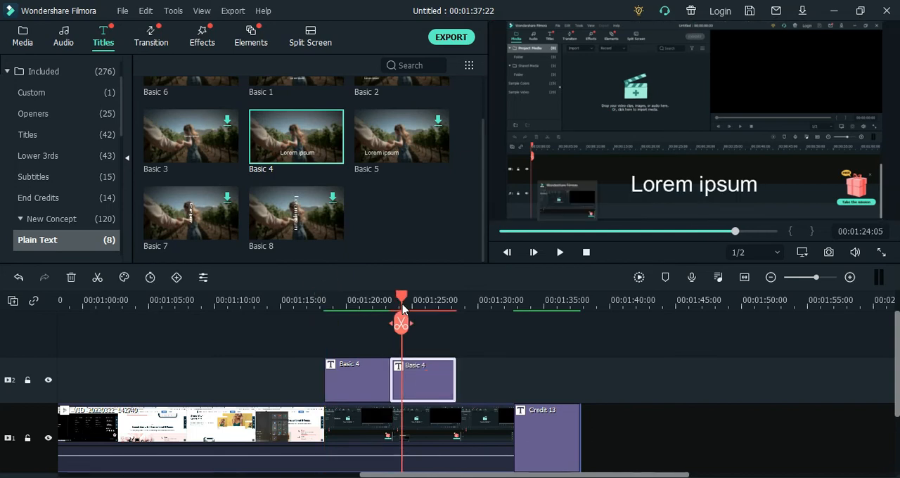
left_click(363, 184)
key("ctrl+a")
type("2. Player")
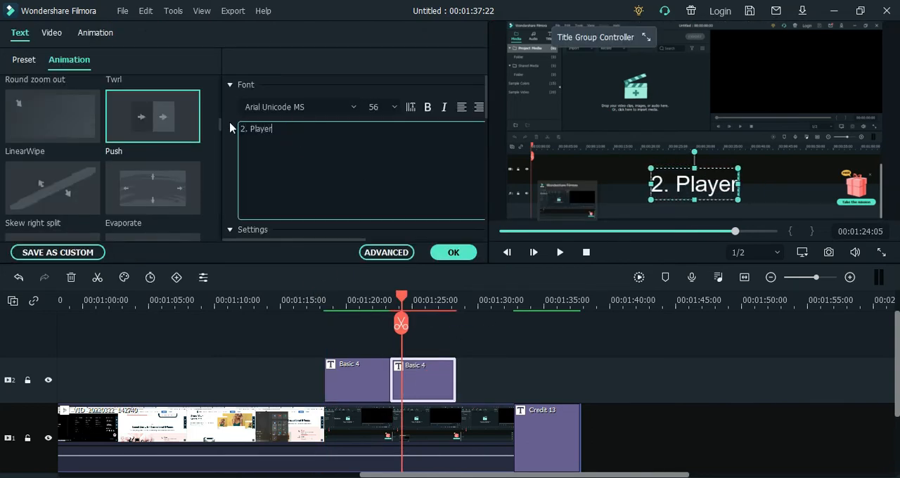
type(" View")
Set the "2. Player View" text to font size 36 and apply the Text style 16 preset
left_click_drag(401, 323, 349, 348)
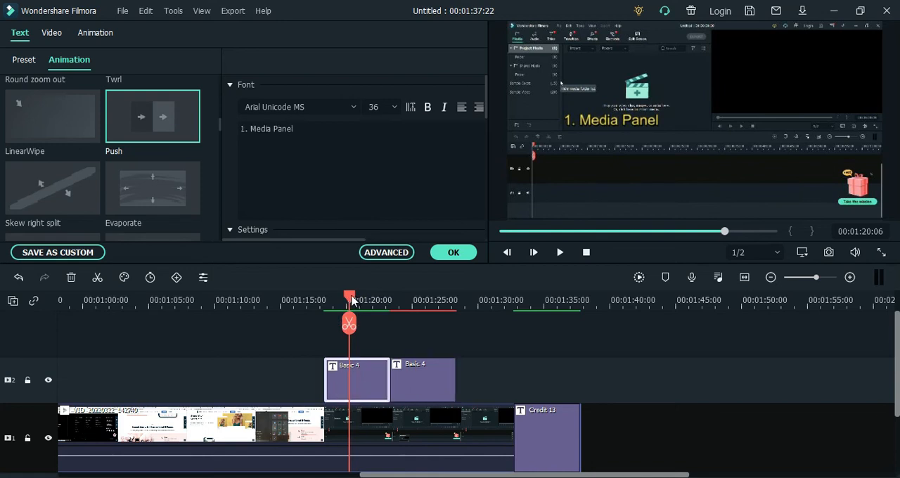
left_click_drag(351, 300, 407, 300)
left_click(395, 109)
left_click(373, 193)
left_click(24, 59)
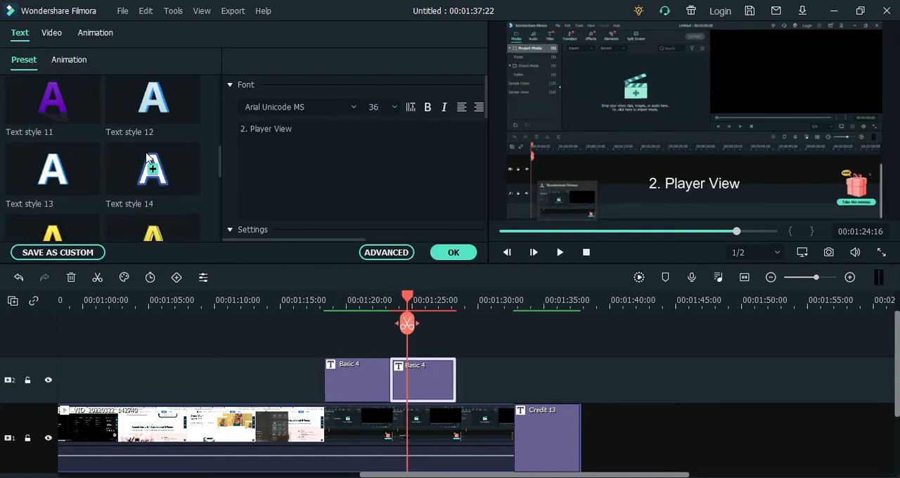
scroll(149, 141, "down", 2)
left_click(149, 83)
Apply the String Blur animation to the "2. Player View" text
left_click(68, 59)
scroll(49, 147, "down", 5)
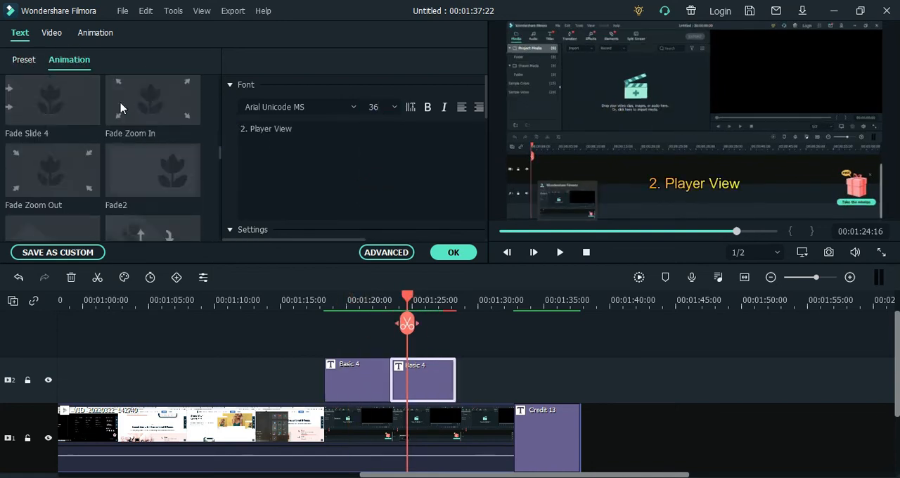
scroll(57, 155, "down", 6)
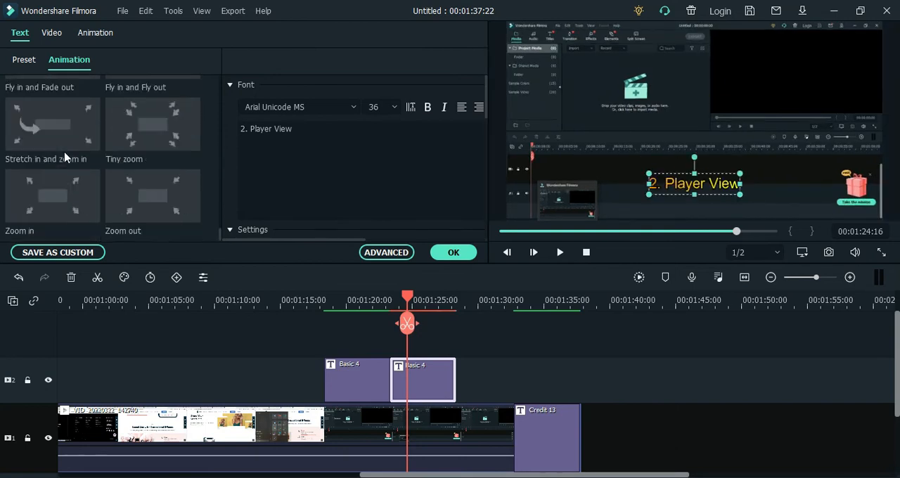
left_click(62, 161)
left_click(153, 163)
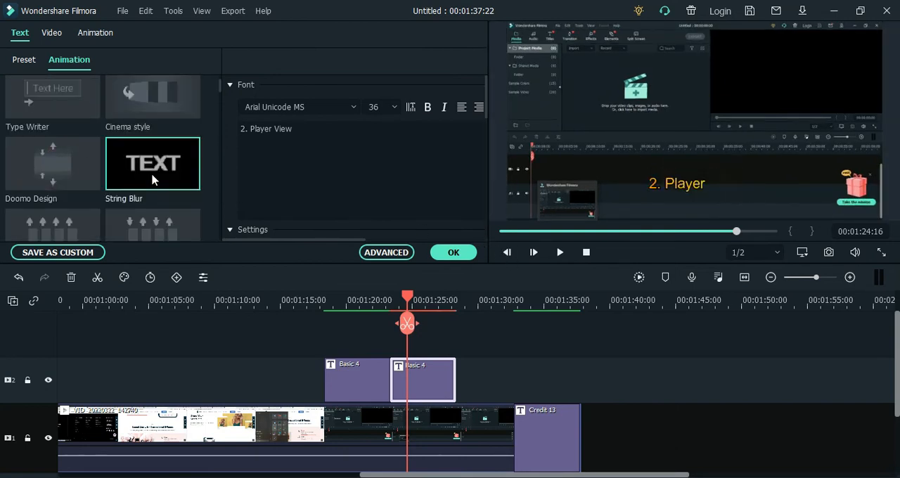
Move the "2. Player View" text up over the video's black player area, check it at 00:01:28:04 and confirm the title edits
left_click_drag(694, 184, 772, 96)
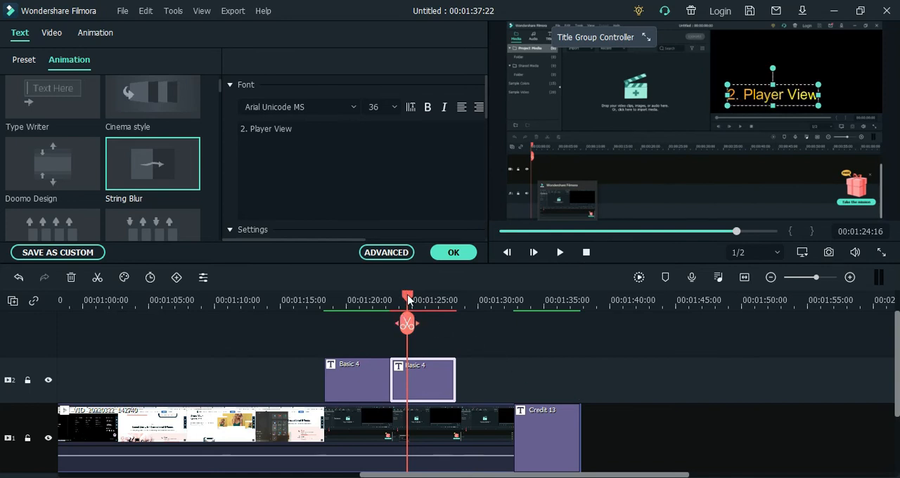
left_click_drag(408, 299, 454, 298)
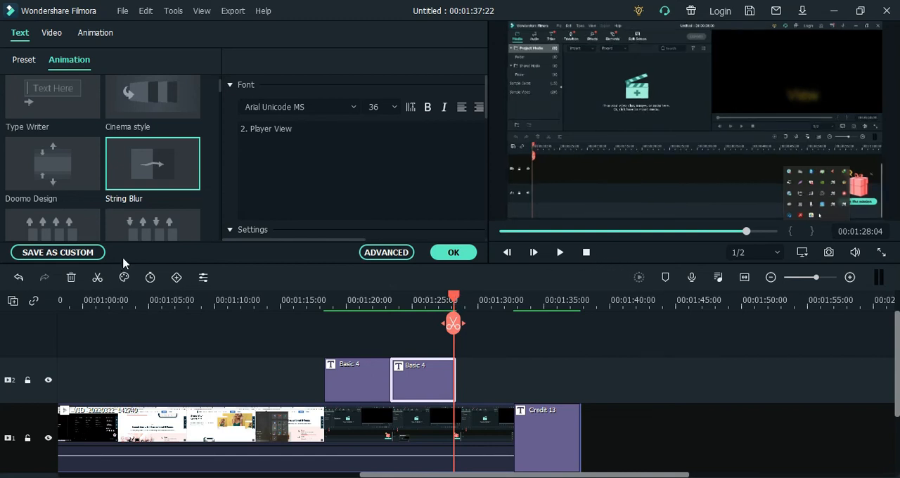
left_click(450, 252)
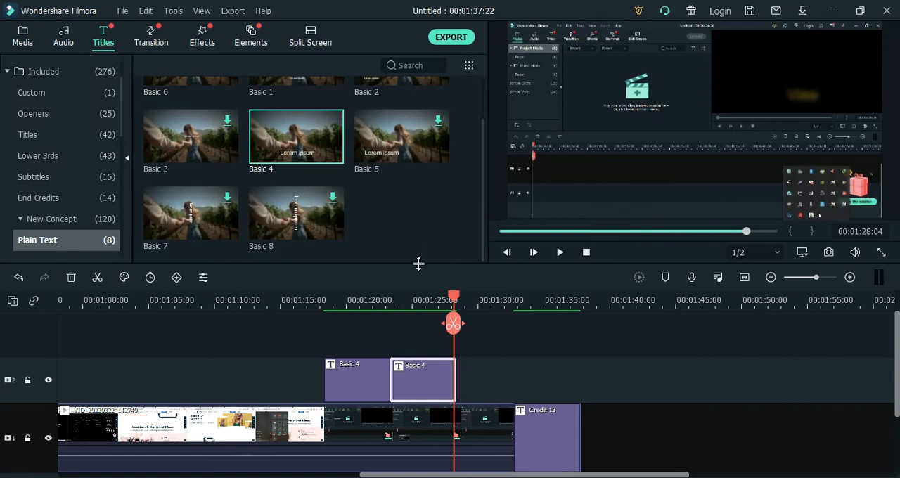
Add a third Basic 4 title directly after the second on track 2 and show it in the preview at 00:01:30:03
mouse_move(298, 169)
left_click_drag(291, 143, 459, 374)
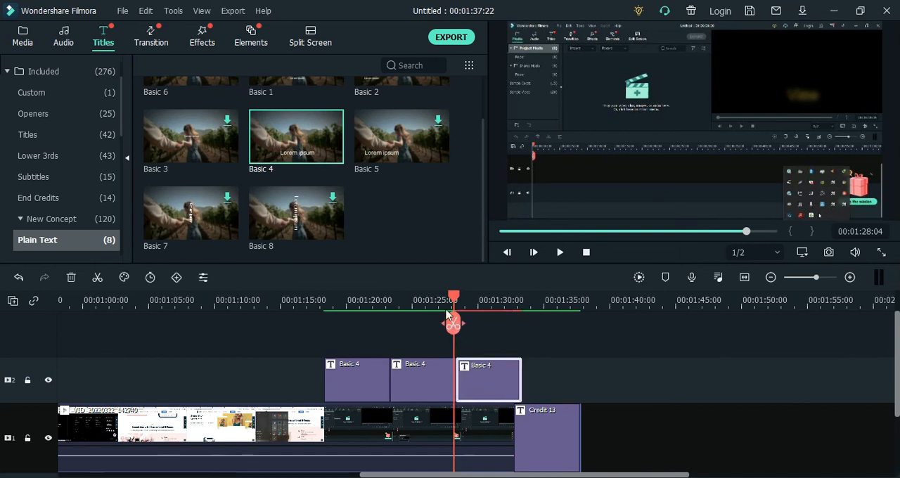
left_click_drag(452, 301, 479, 299)
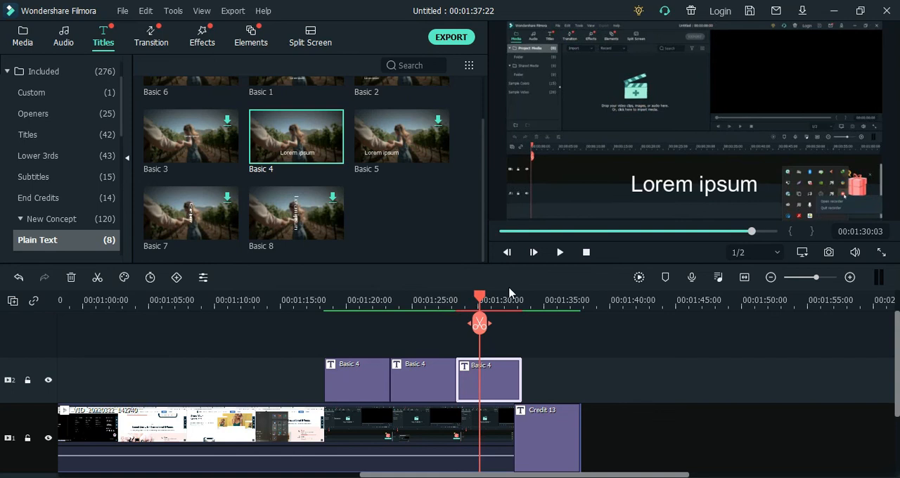
Open the third Basic 4 title for editing and replace its "Lorem ipsum" text with "3. Timeline"
double_click(631, 195)
left_click(365, 175)
key("ctrl+a")
type("Timeline")
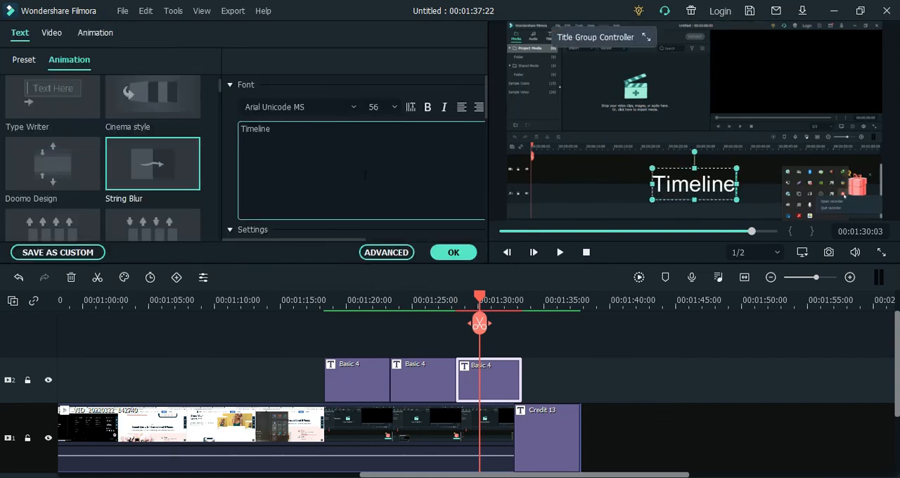
left_click(670, 185)
type("3. Timeline")
Set the "3. Timeline" text to font size 36 and apply the Text style 16 preset
left_click(395, 108)
left_click(380, 165)
left_click(25, 60)
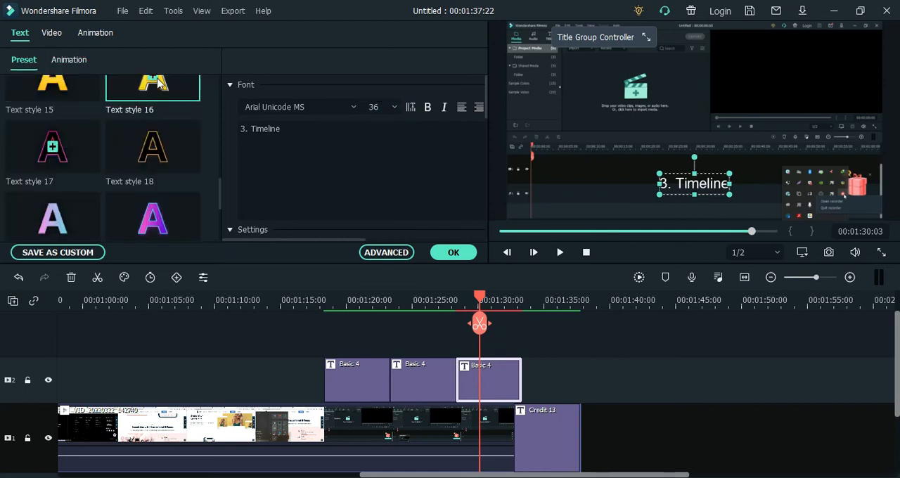
scroll(90, 113, "up", 4)
scroll(90, 113, "down", 4)
Apply the Right Dir Insert animation to the "3. Timeline" text, move it over the video's timeline area and confirm the title edits
left_click(69, 60)
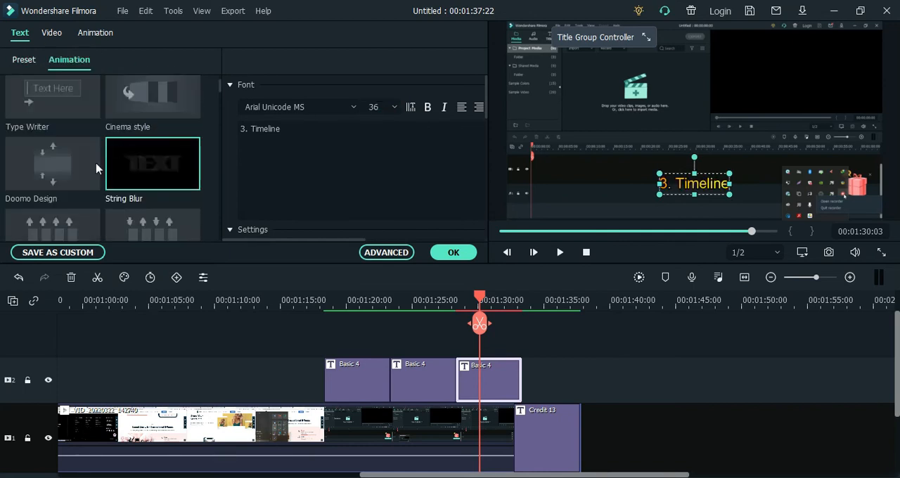
scroll(97, 168, "down", 3)
left_click(134, 116)
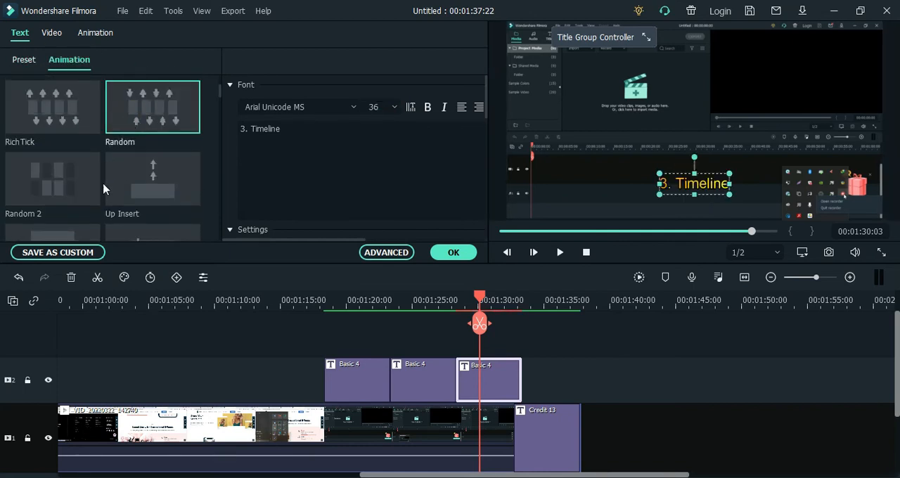
left_click(125, 192)
scroll(133, 184, "down", 3)
left_click(146, 168)
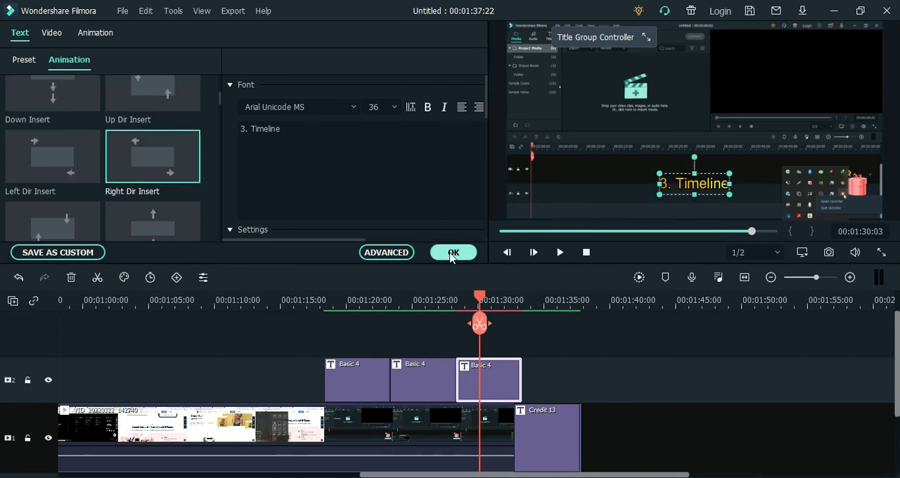
left_click(452, 255)
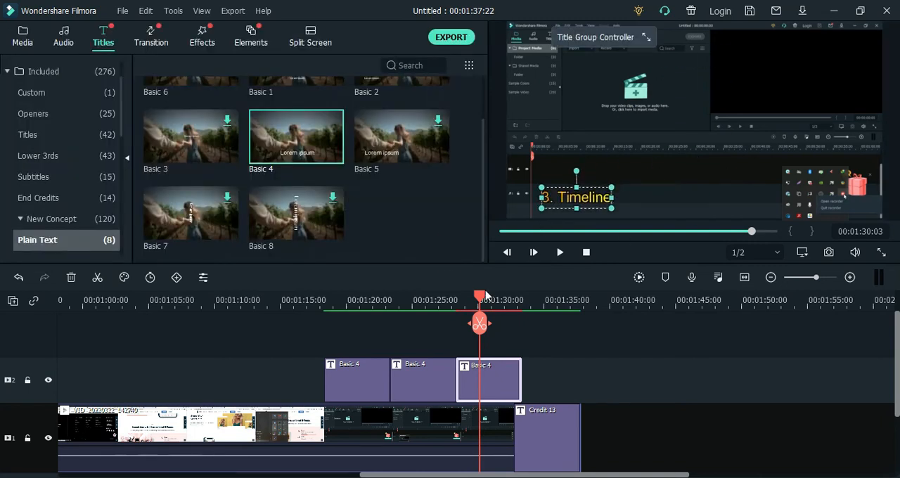
Play back the video from just before the "1. Media Panel" title into the end credits to check the three labels
left_click_drag(484, 299, 317, 298)
left_click(561, 252)
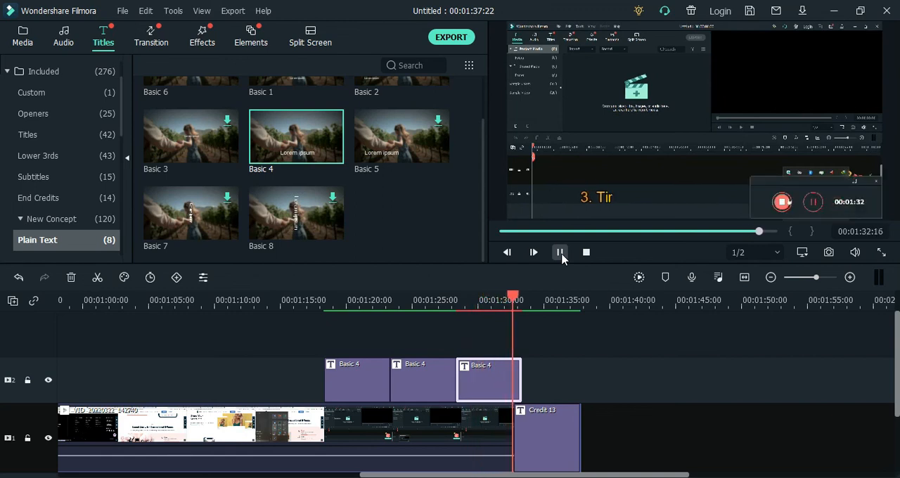
left_click(560, 252)
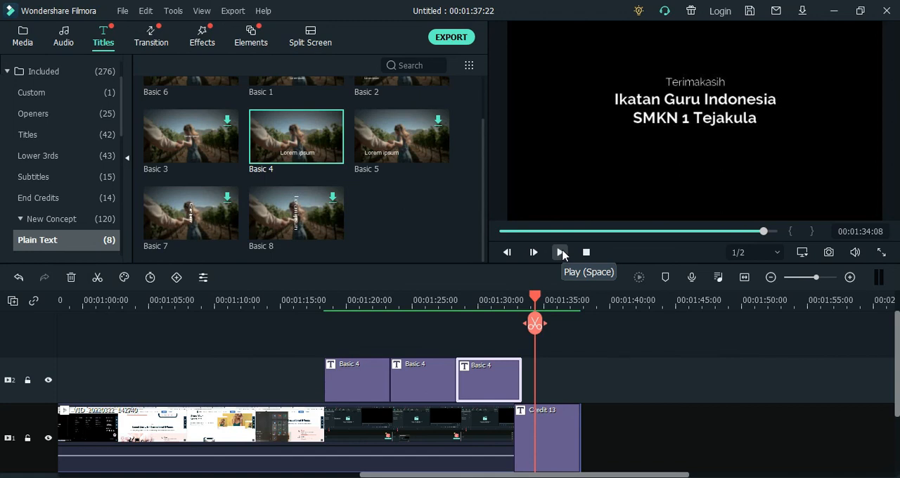
Open the "1. Media Panel" title in the advanced text editor and review its fill, border, shadow and animation options
double_click(345, 386)
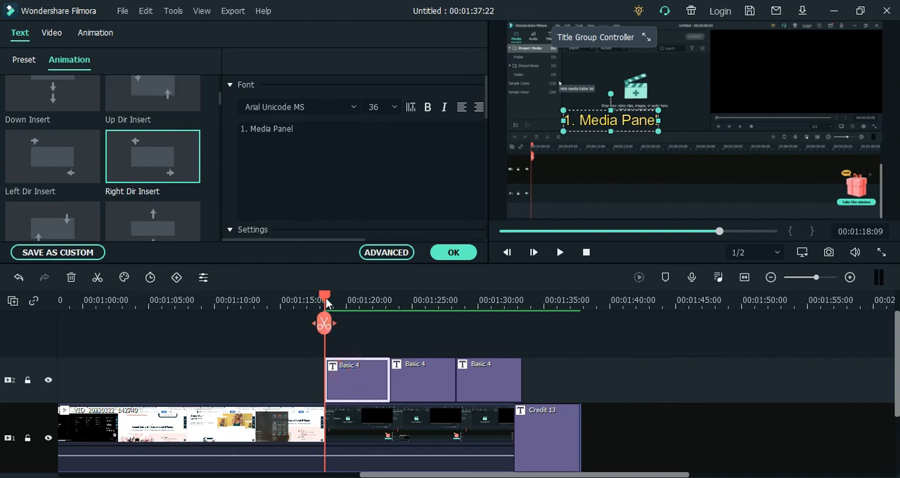
left_click_drag(326, 302, 341, 304)
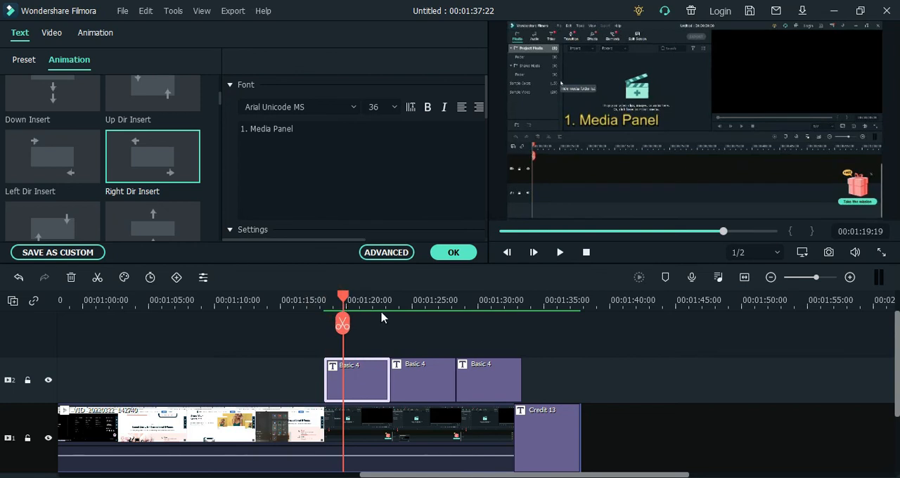
left_click(391, 253)
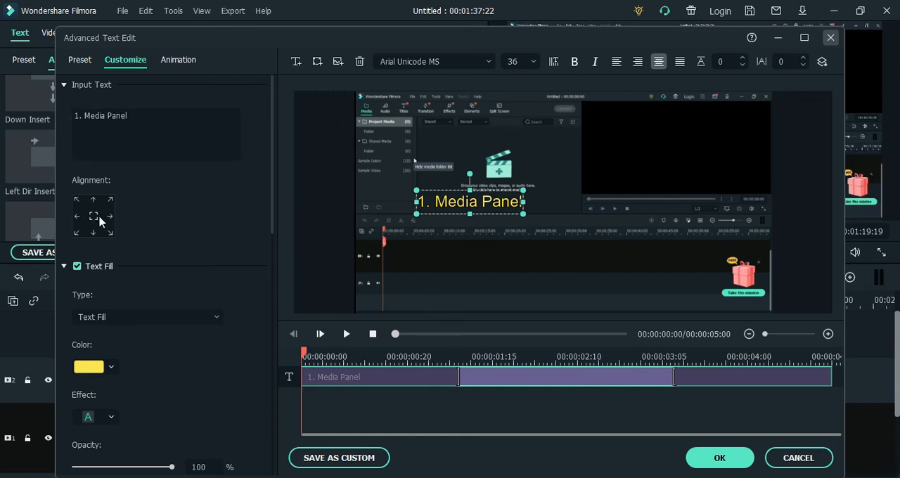
scroll(137, 180, "down", 4)
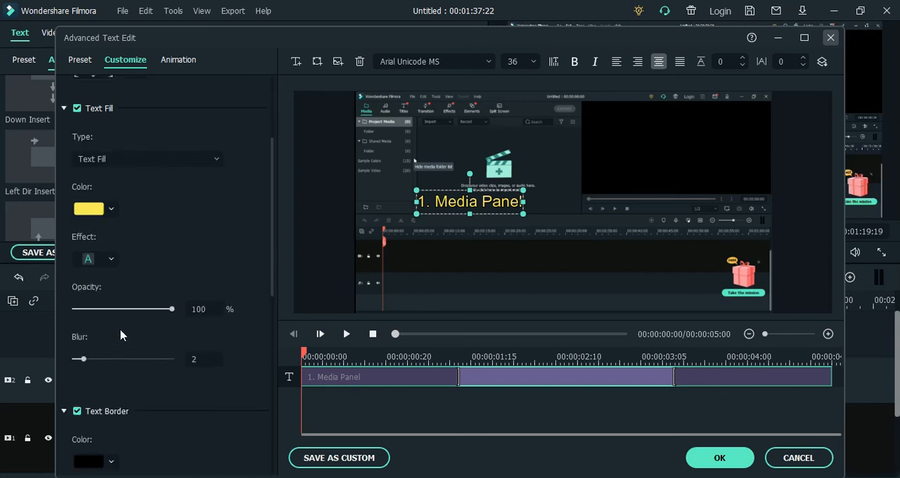
scroll(120, 335, "down", 1)
scroll(116, 309, "down", 10)
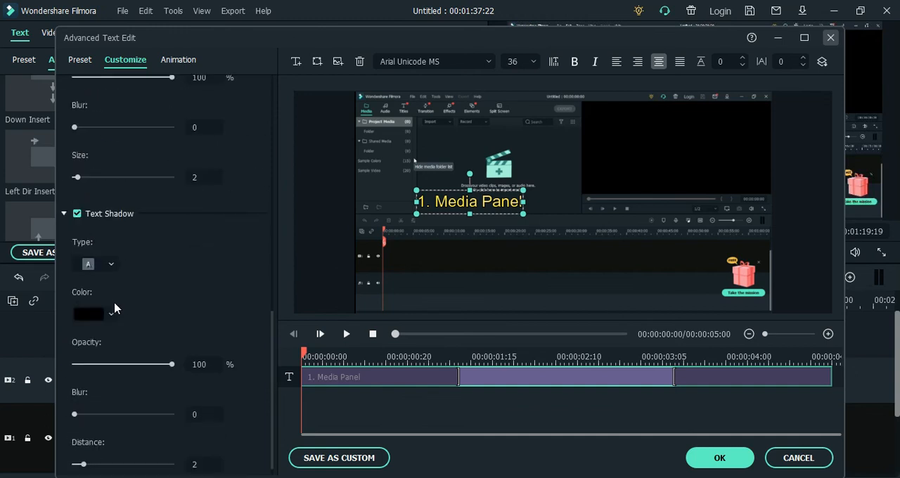
left_click(180, 62)
scroll(150, 167, "down", 15)
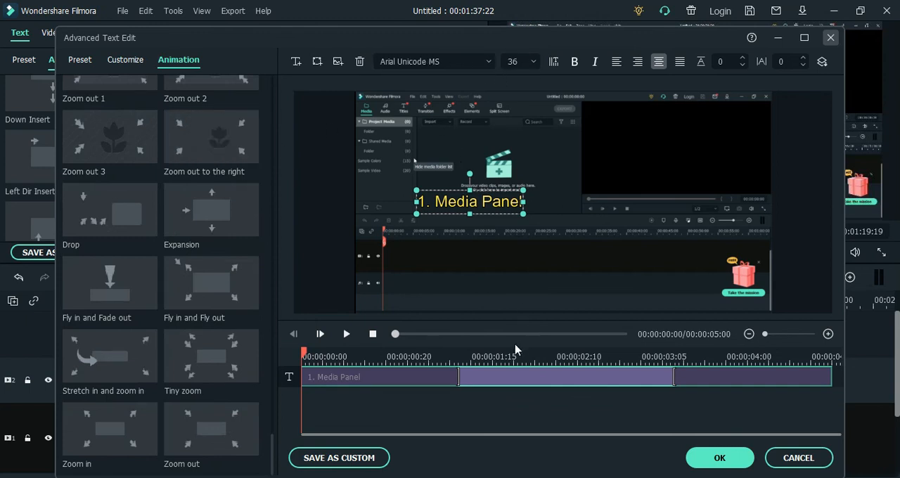
Shorten the label's entrance animation to end at about 00:00:01:04, start its exit animation just before 00:00:04:00, and preview the result
left_click_drag(455, 374, 423, 376)
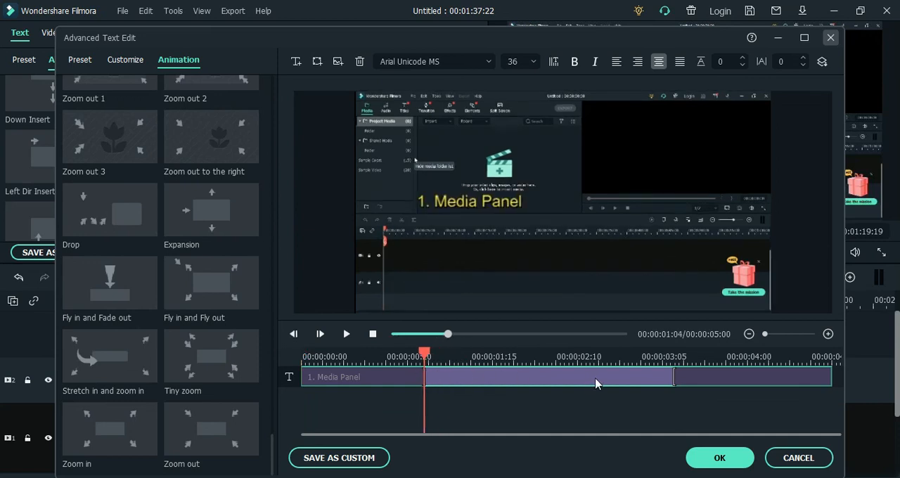
left_click_drag(673, 373, 721, 375)
left_click(348, 334)
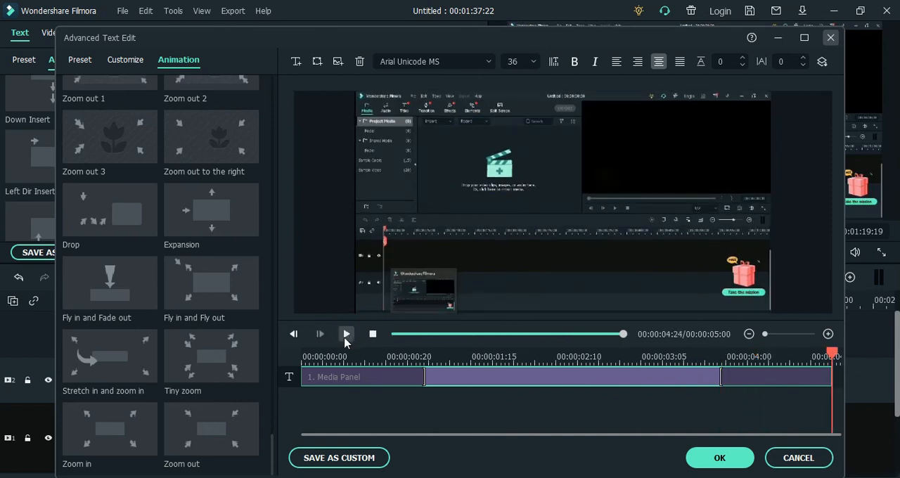
Replay the "1. Media Panel" animation from the beginning, apply the advanced edits and confirm the title
left_click(310, 354)
left_click(345, 334)
left_click(718, 458)
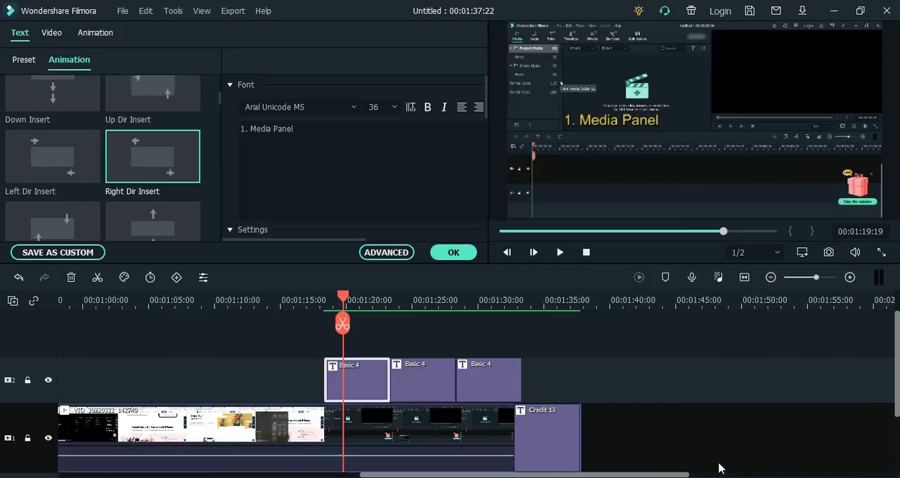
left_click(456, 253)
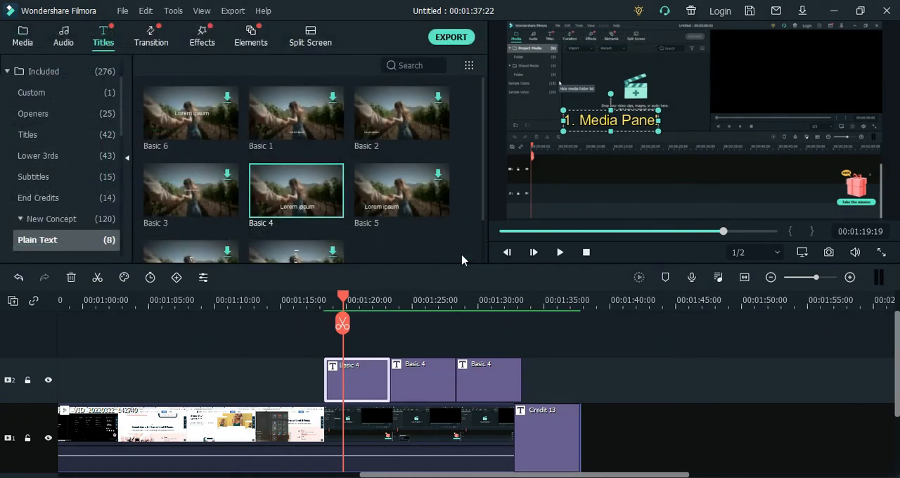